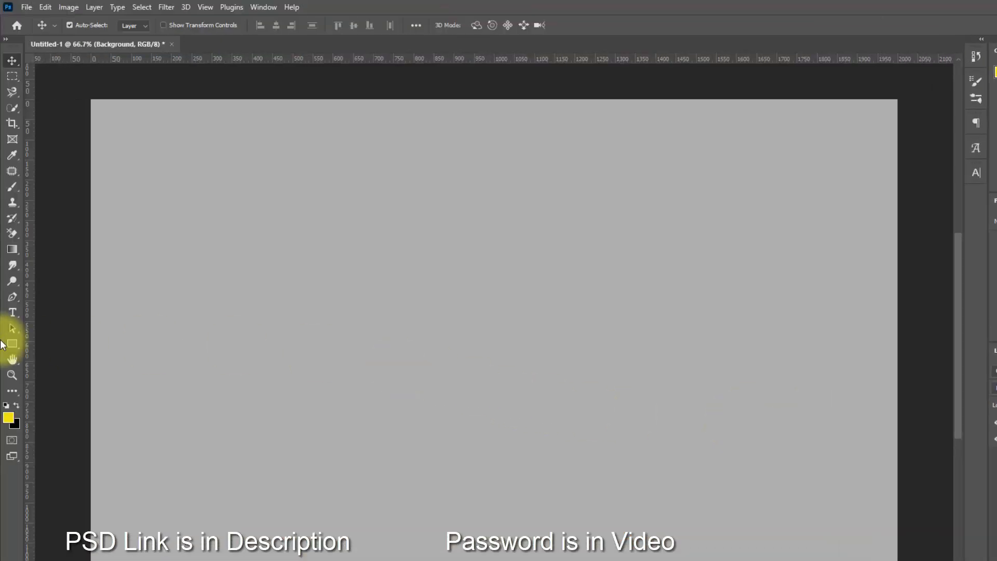
Step: Add the text "Shine" to the middle of the canvas in the Tempting font at 420 pt
{"action": "left_click_drag", "start_coordinate": [13, 310], "coordinate": [39, 311]}
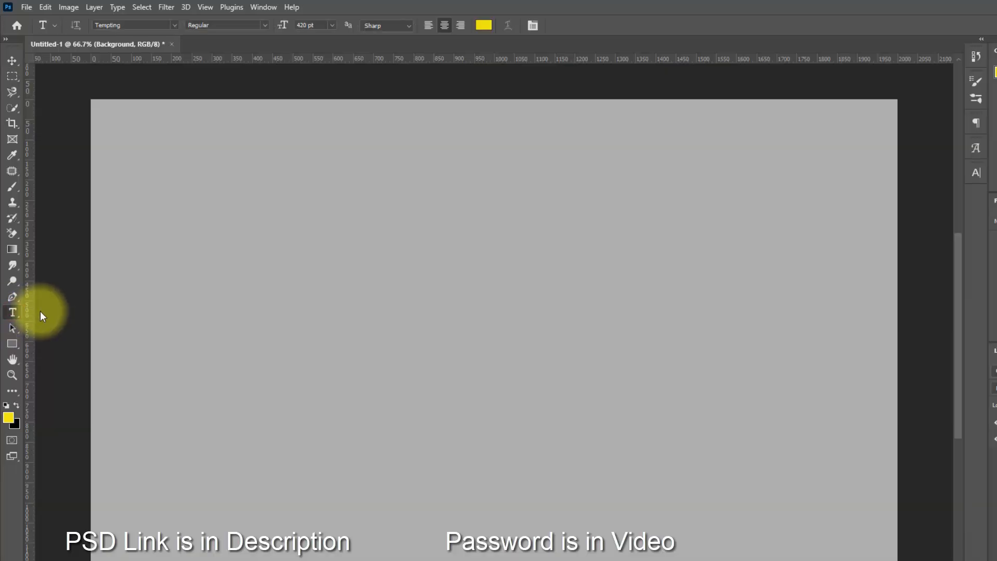
{"action": "left_click", "coordinate": [481, 373]}
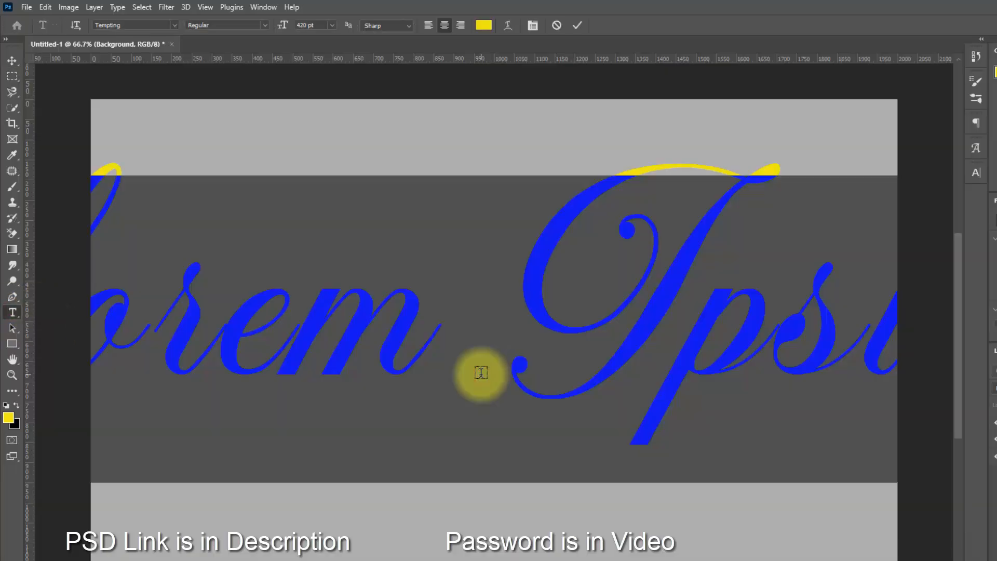
{"action": "type", "text": "Shine"}
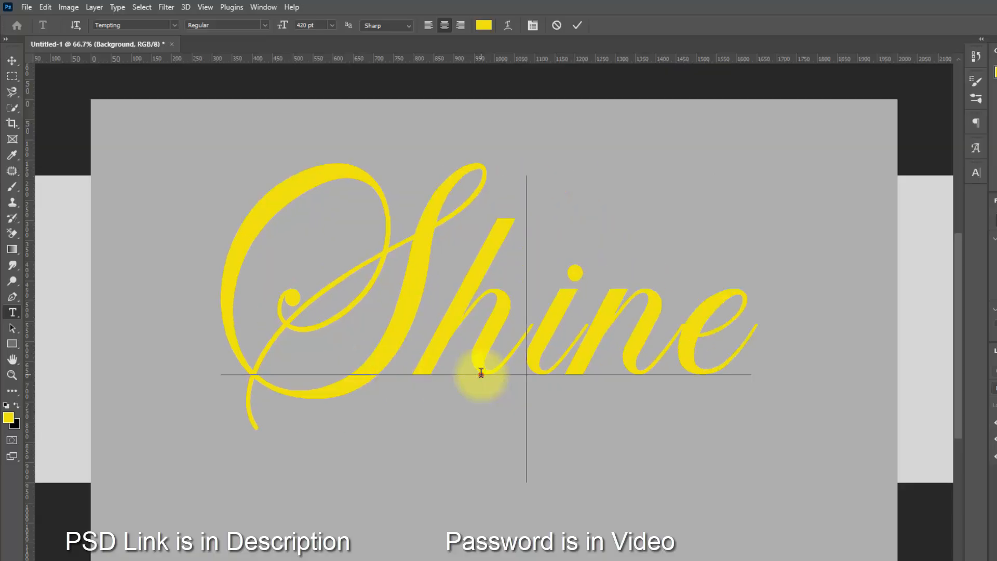
Step: Change the colour of the whole word "Shine" to black and commit the text
{"action": "key", "text": "ctrl+a"}
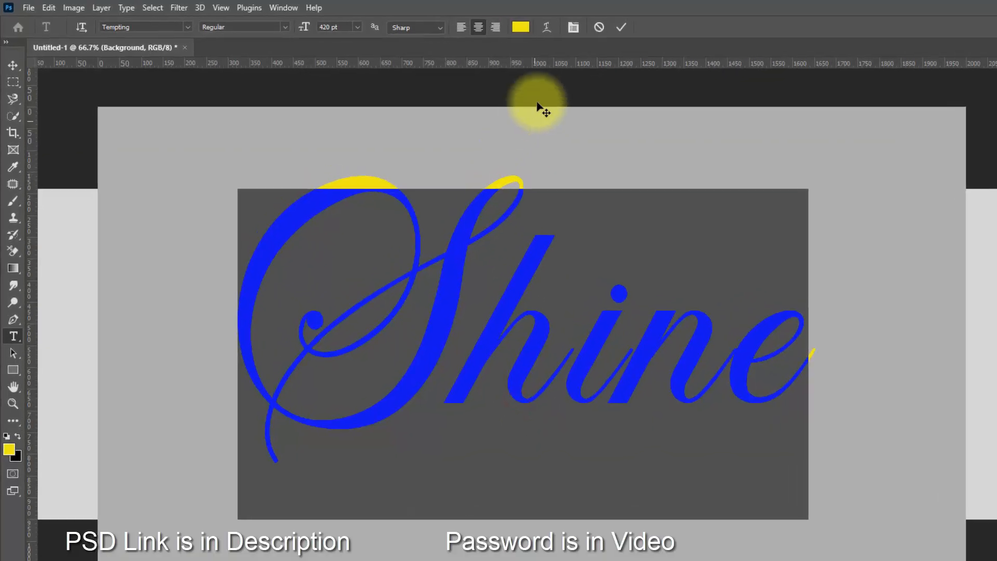
{"action": "left_click", "coordinate": [483, 25]}
{"action": "mouse_move", "coordinate": [844, 417]}
{"action": "left_mouse_down"}
{"action": "mouse_move", "coordinate": [934, 560]}
{"action": "mouse_move", "coordinate": [950, 560]}
{"action": "left_mouse_up"}
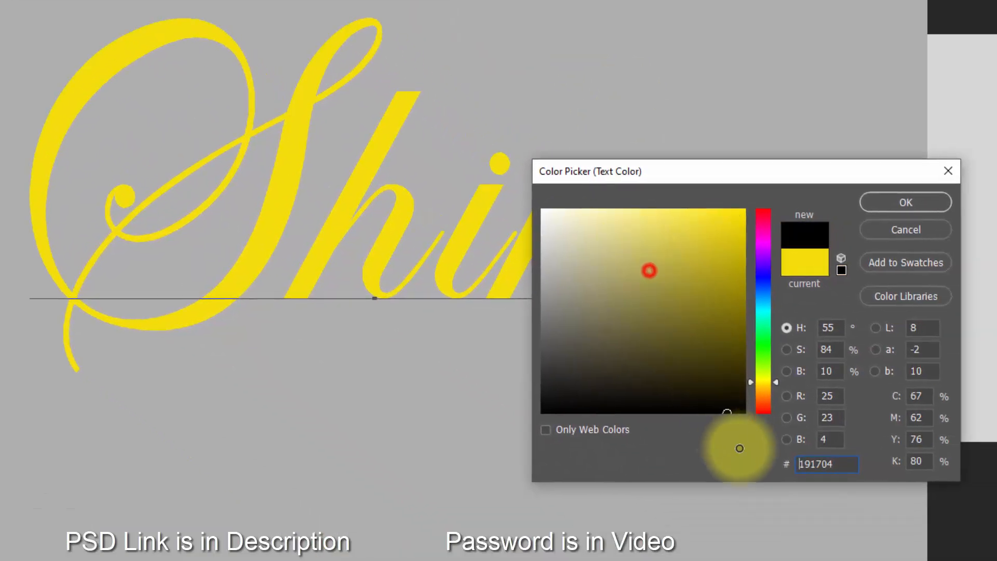
{"action": "left_click", "coordinate": [904, 201]}
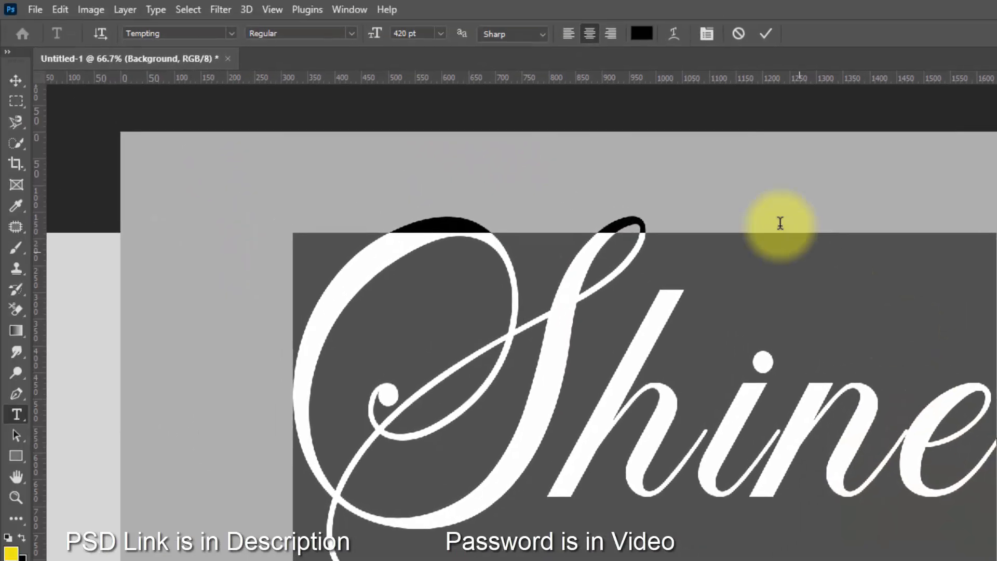
{"action": "left_click", "coordinate": [759, 40]}
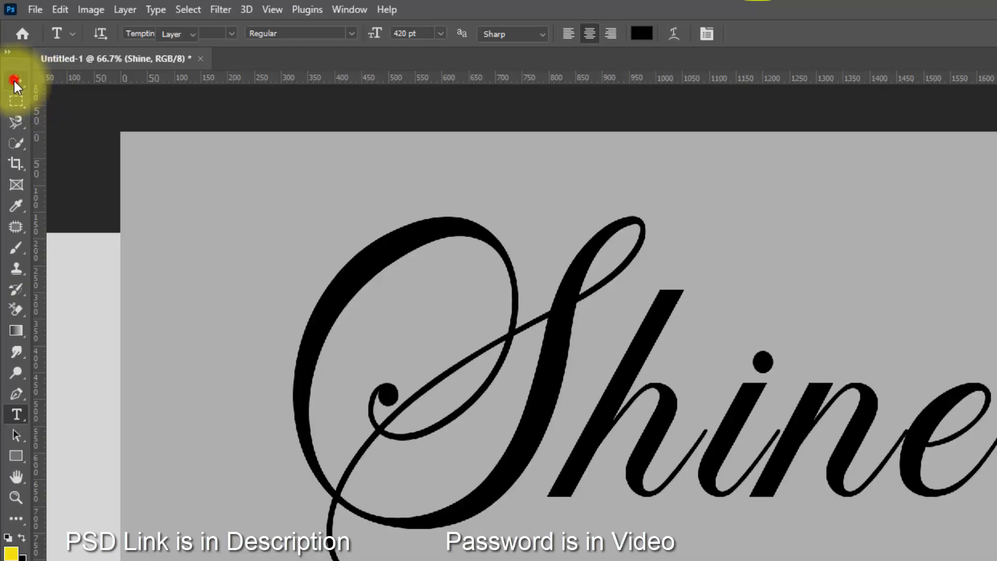
Step: Select the entire canvas and centre the Shine text on it horizontally and vertically
{"action": "left_click", "coordinate": [15, 80]}
{"action": "key", "text": "ctrl+a"}
{"action": "key", "text": "v"}
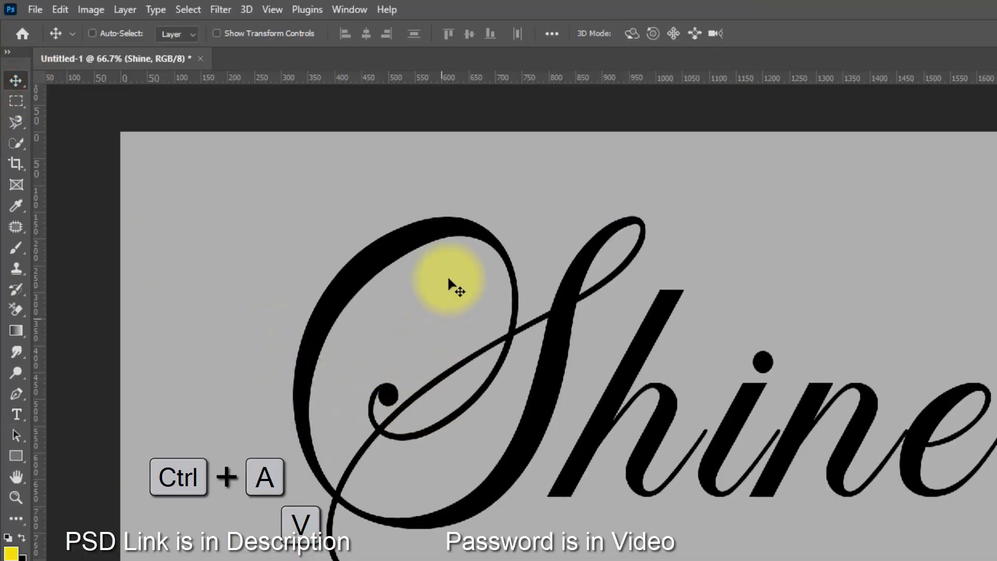
{"action": "left_click", "coordinate": [366, 34]}
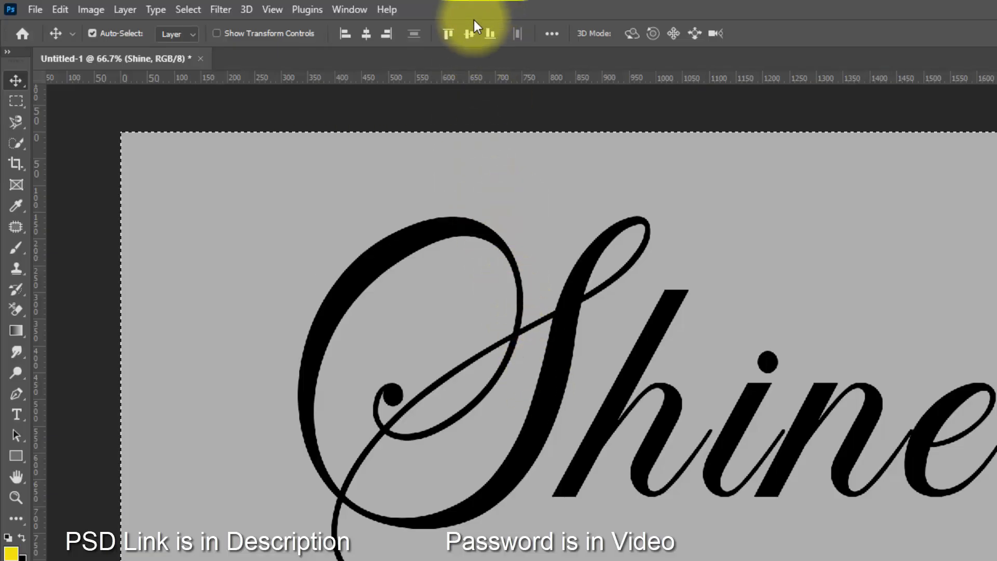
{"action": "left_click", "coordinate": [469, 33]}
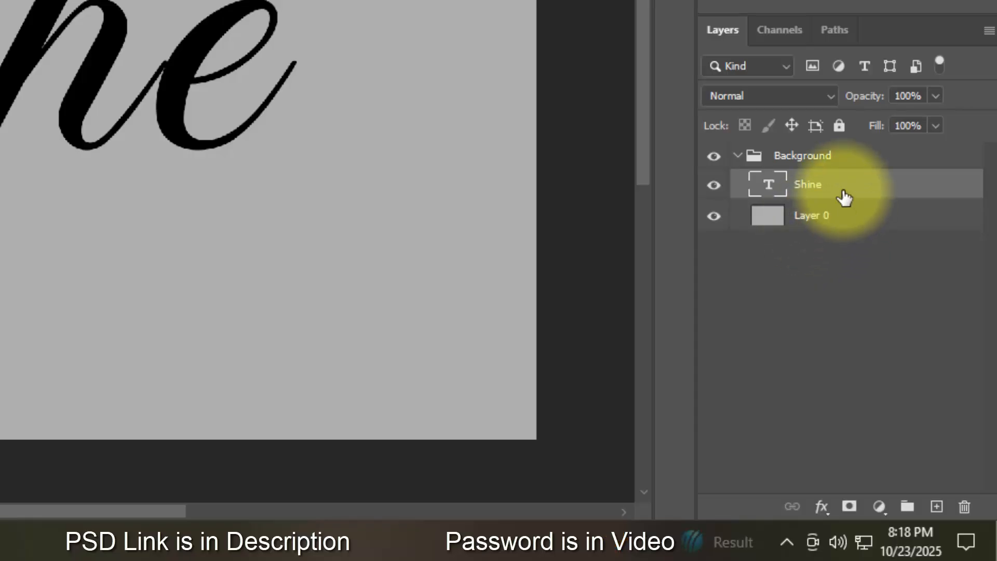
Step: Convert the Shine text layer to a smart object and move it out of the Background group to the top of the layer stack
{"action": "right_click", "coordinate": [844, 198]}
{"action": "left_click", "coordinate": [705, 110]}
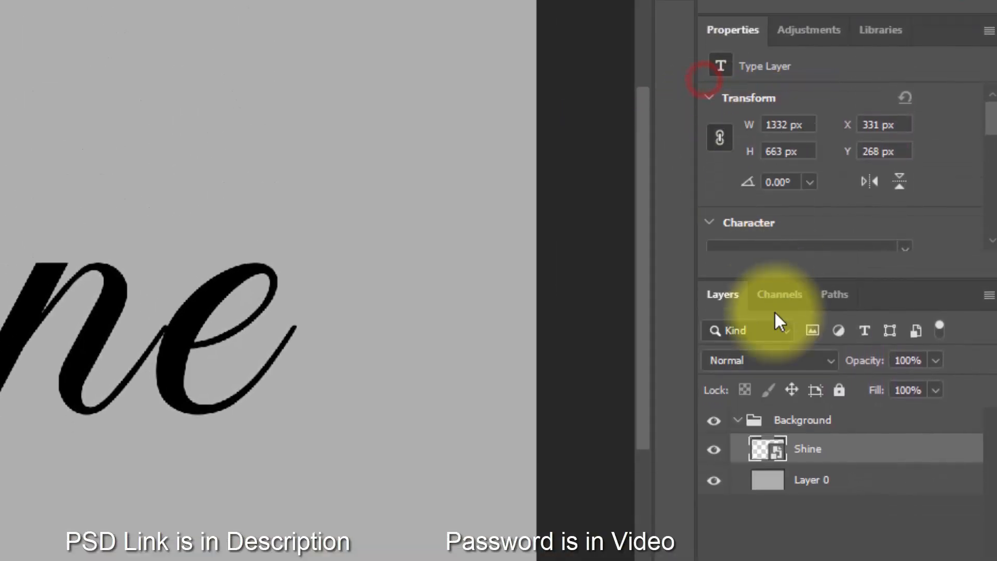
{"action": "left_click_drag", "start_coordinate": [795, 448], "coordinate": [793, 410]}
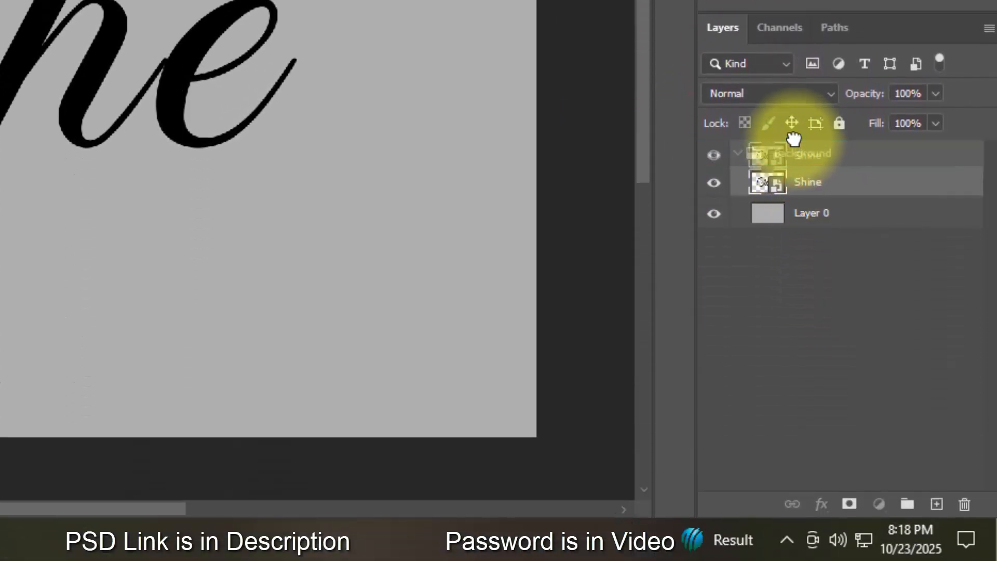
{"action": "left_click_drag", "start_coordinate": [793, 137], "coordinate": [794, 140]}
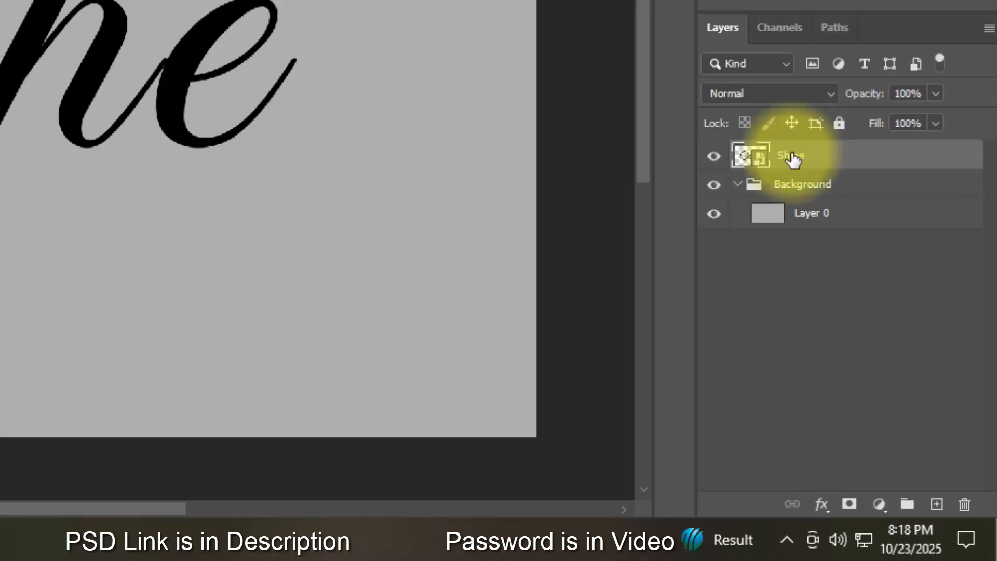
{"action": "left_click", "coordinate": [738, 188]}
Step: Rename the Shine layer as Shadow and set its fill opacity to 0% in the blending options
{"action": "left_click", "coordinate": [821, 504]}
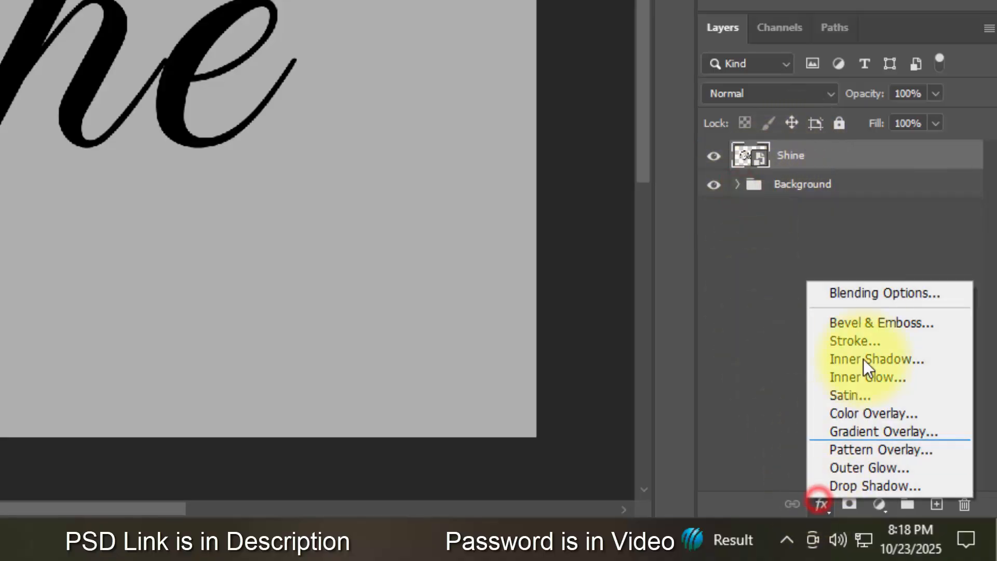
{"action": "left_click", "coordinate": [864, 298]}
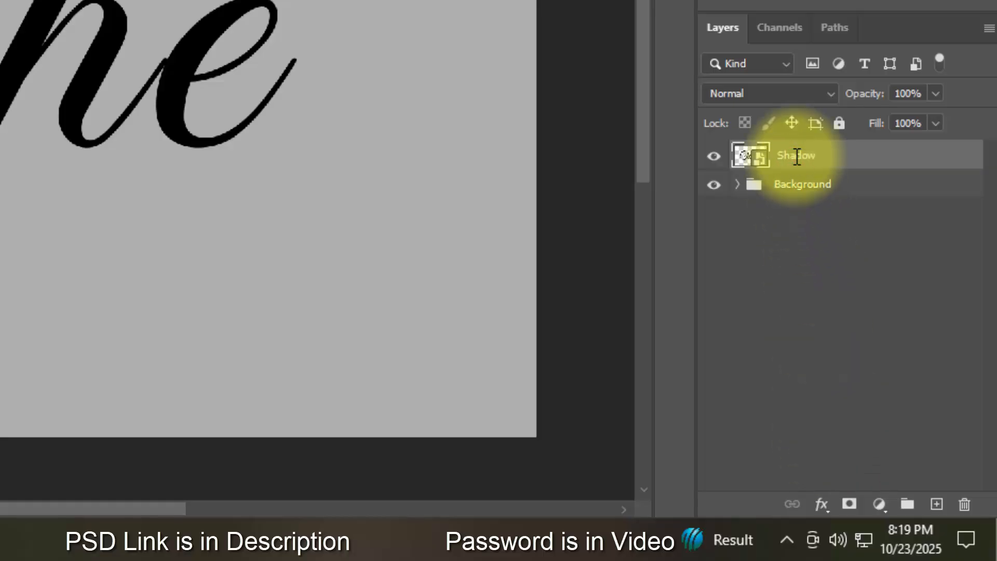
{"action": "left_click", "coordinate": [820, 505]}
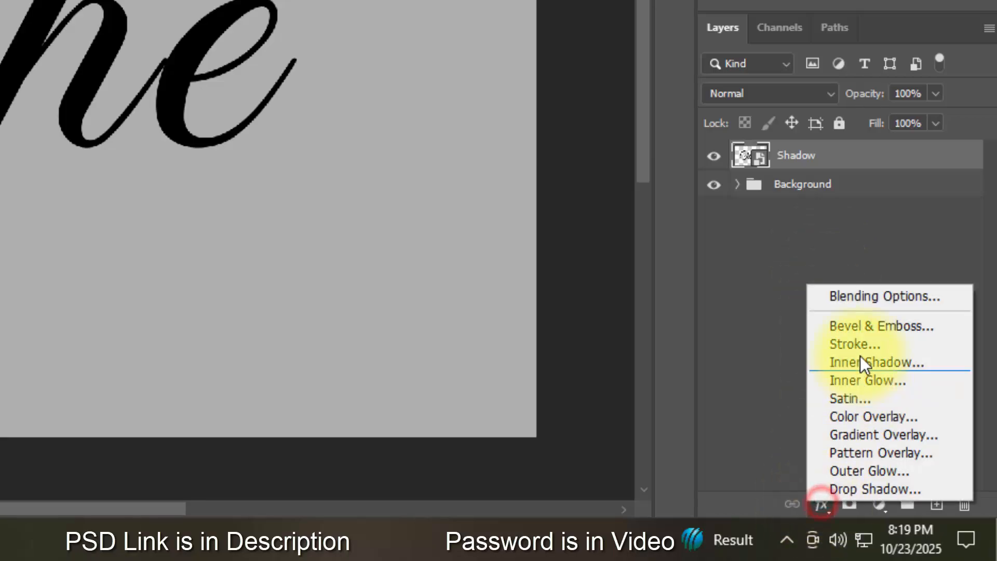
{"action": "left_click", "coordinate": [859, 302]}
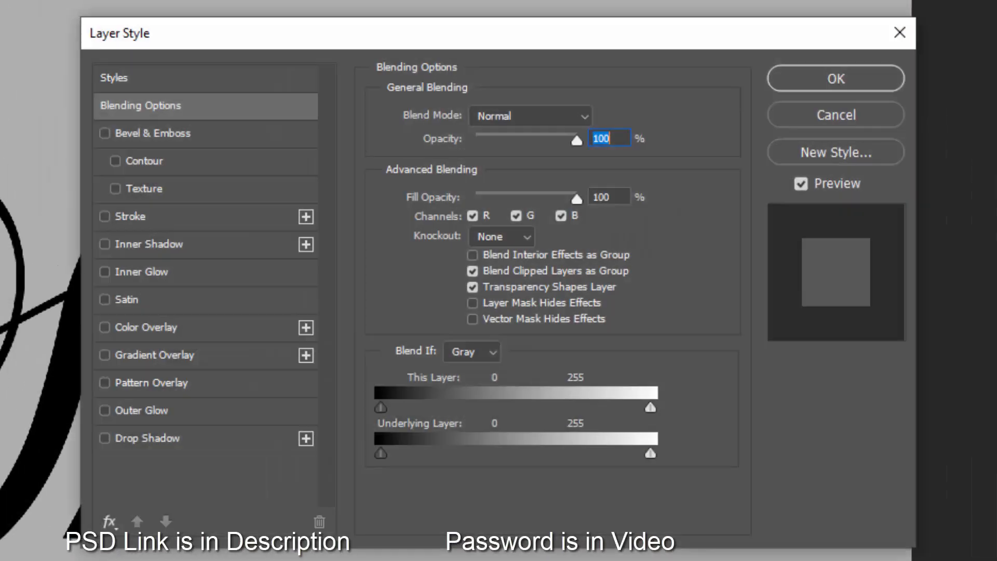
{"action": "left_click", "coordinate": [612, 198]}
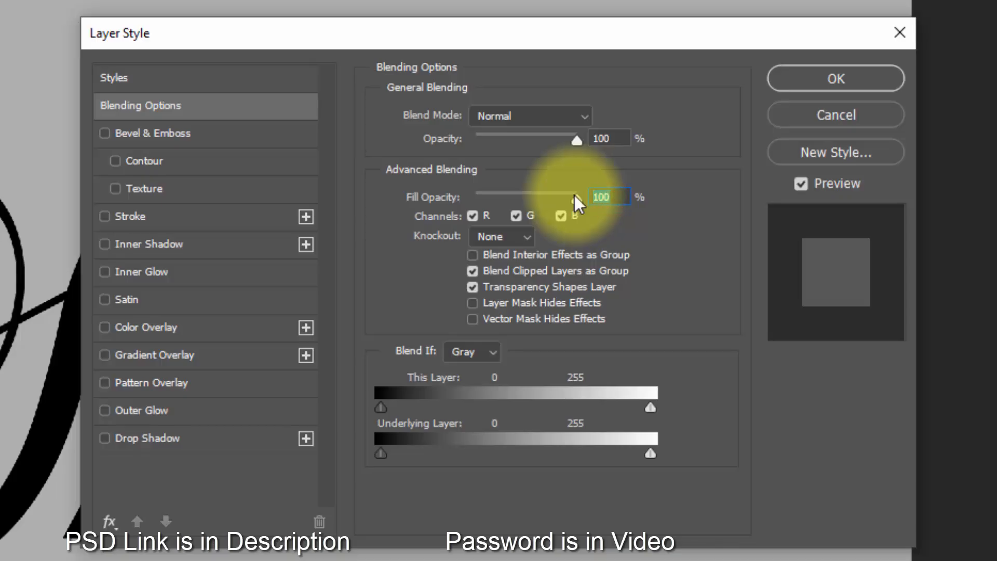
{"action": "type", "text": "0"}
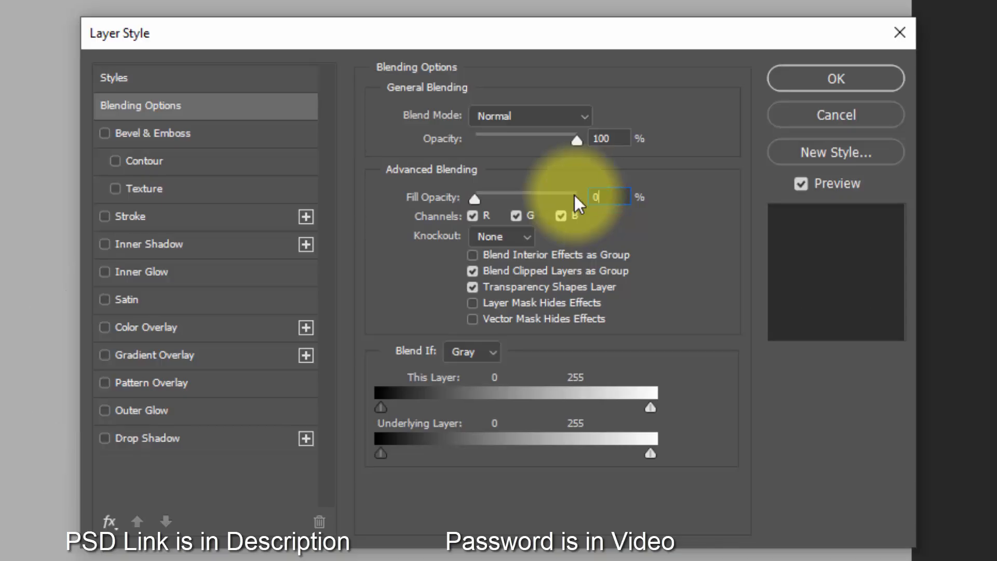
Step: Give the Shadow layer a Multiply drop shadow in #373737 with 69% opacity, 120° angle, 7 px distance, 18 px size and 0% noise
{"action": "left_click", "coordinate": [248, 437]}
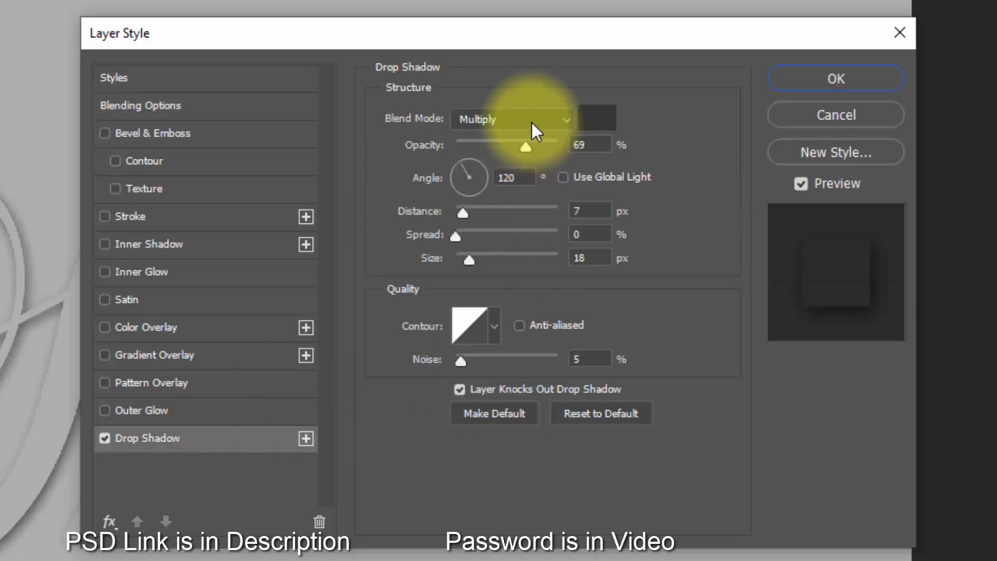
{"action": "left_click", "coordinate": [597, 118]}
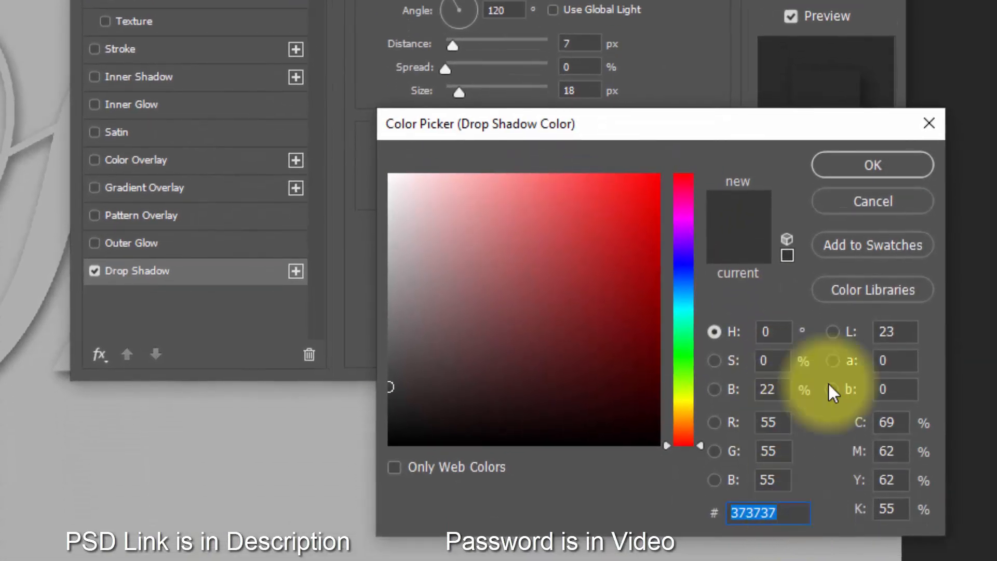
{"action": "left_click", "coordinate": [874, 171]}
{"action": "left_click", "coordinate": [590, 0]}
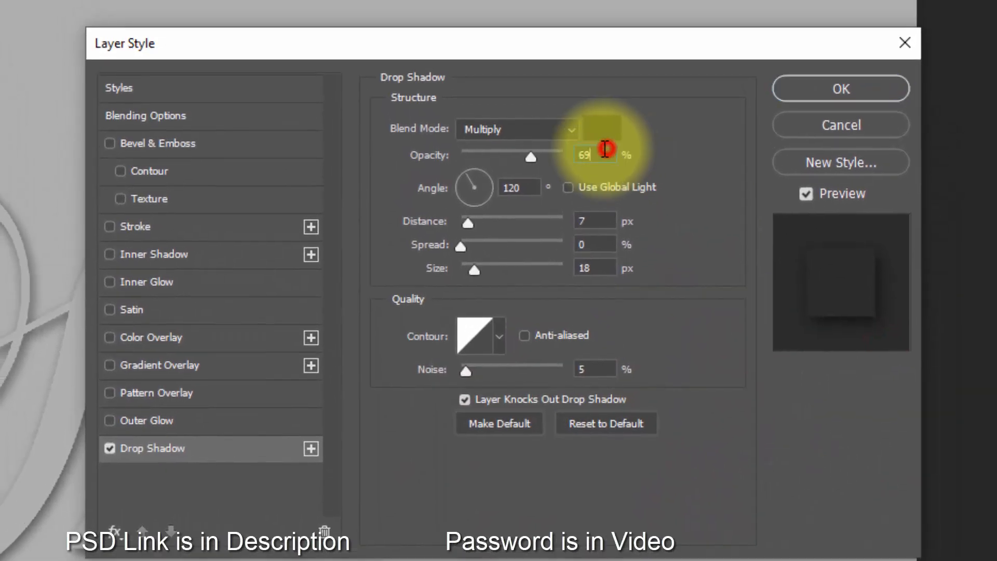
{"action": "double_click", "coordinate": [605, 150]}
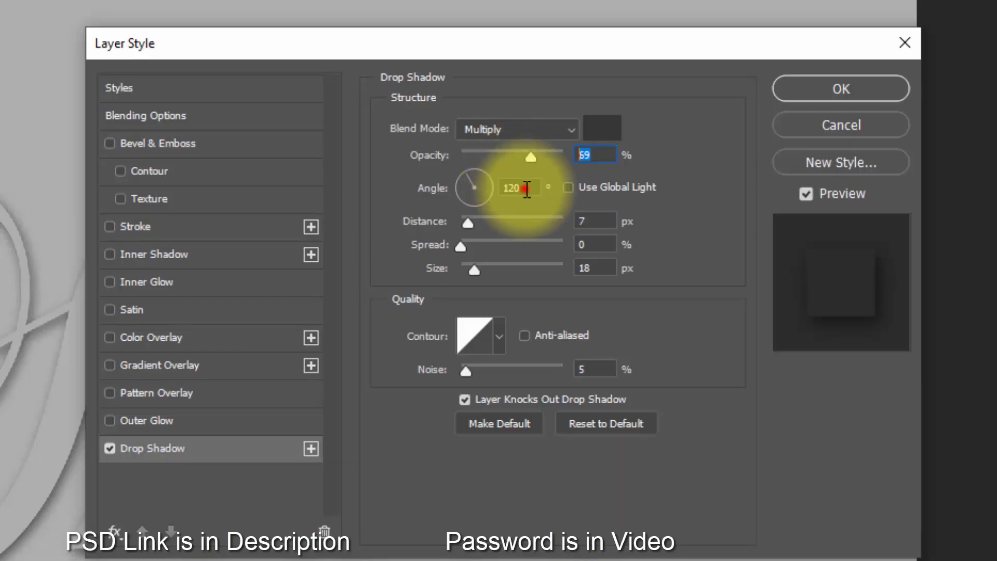
{"action": "left_click_drag", "start_coordinate": [527, 189], "coordinate": [483, 195]}
{"action": "left_click_drag", "start_coordinate": [605, 221], "coordinate": [552, 223]}
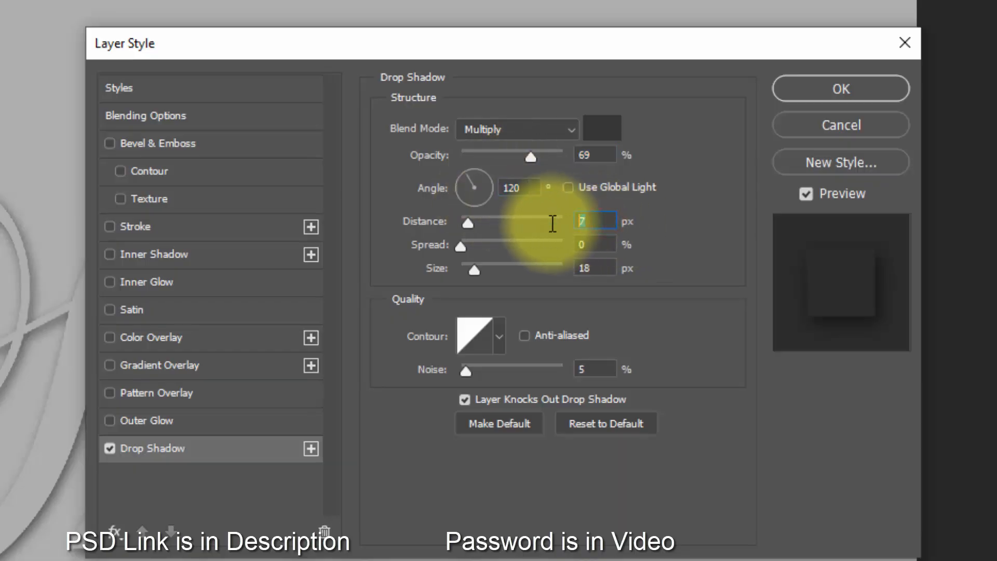
{"action": "left_click_drag", "start_coordinate": [605, 265], "coordinate": [536, 262]}
{"action": "left_click_drag", "start_coordinate": [597, 367], "coordinate": [558, 436]}
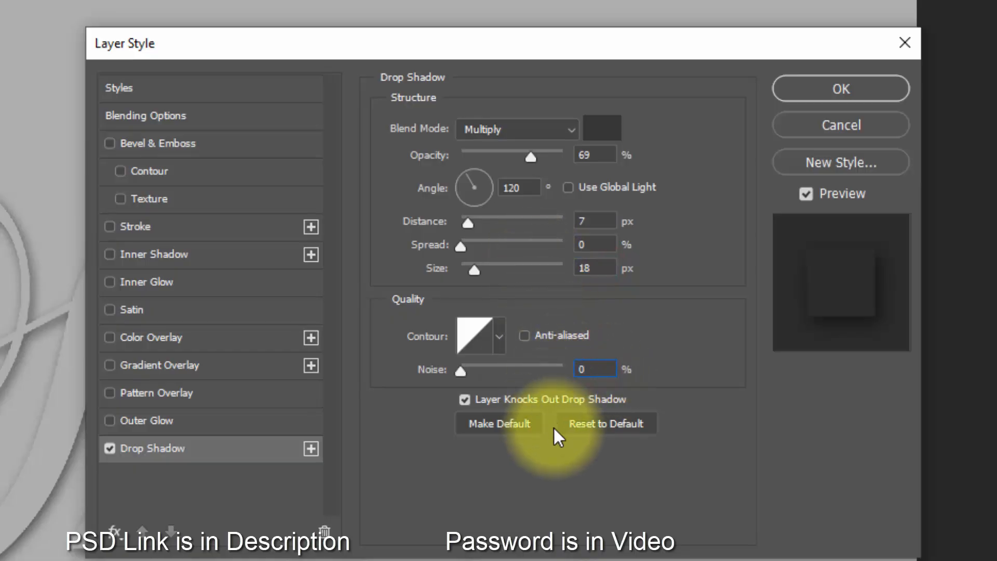
Step: Add a second drop shadow below the first with 89% opacity, 17 px distance and 49 px size
{"action": "left_click", "coordinate": [310, 448]}
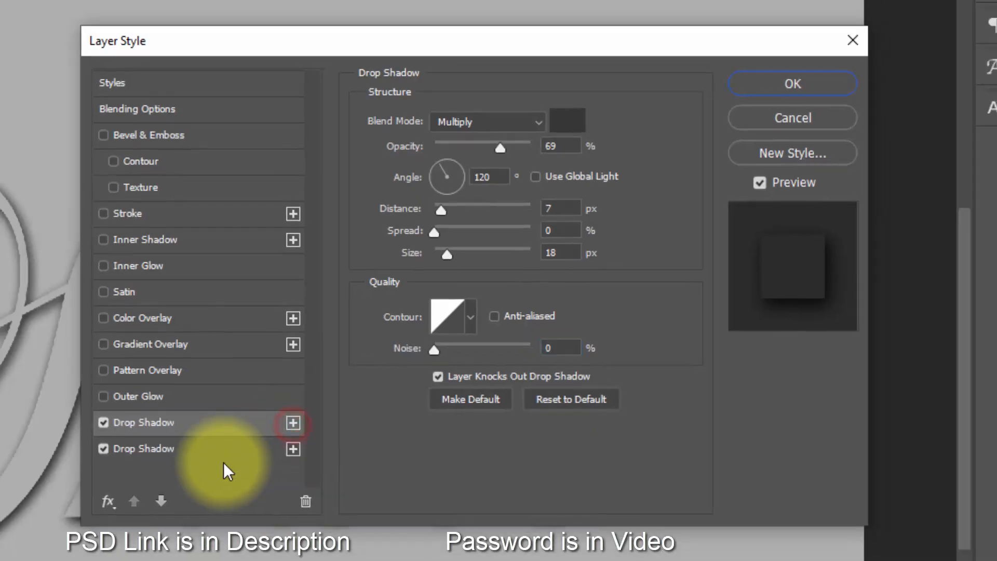
{"action": "left_click", "coordinate": [215, 454]}
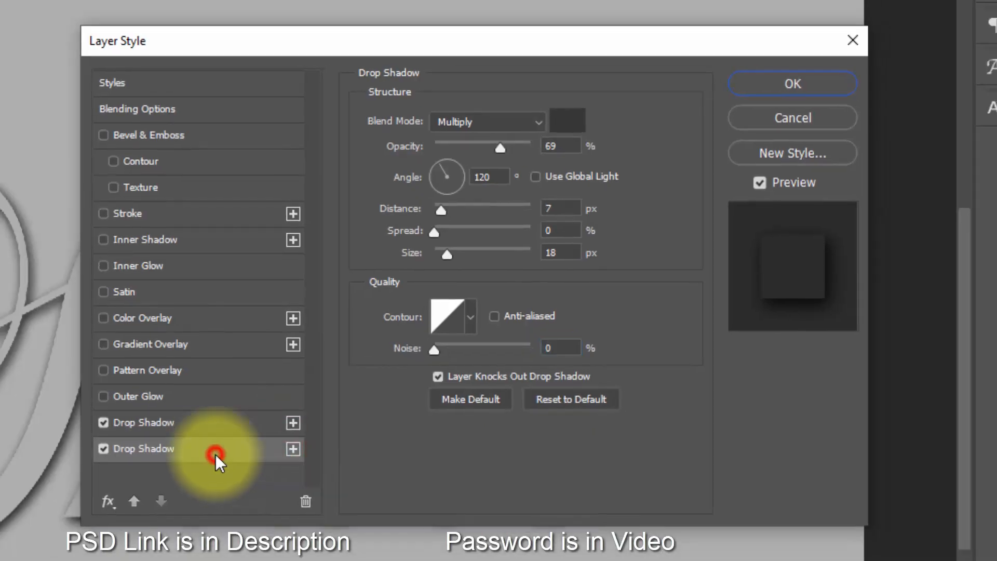
{"action": "double_click", "coordinate": [564, 145]}
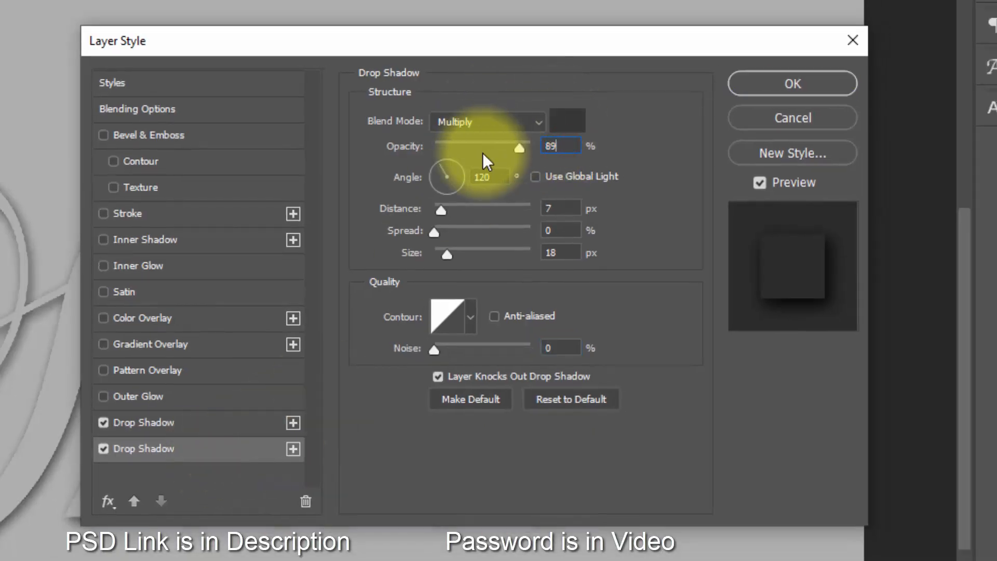
{"action": "type", "text": "89"}
{"action": "left_click", "coordinate": [551, 212]}
{"action": "type", "text": "17"}
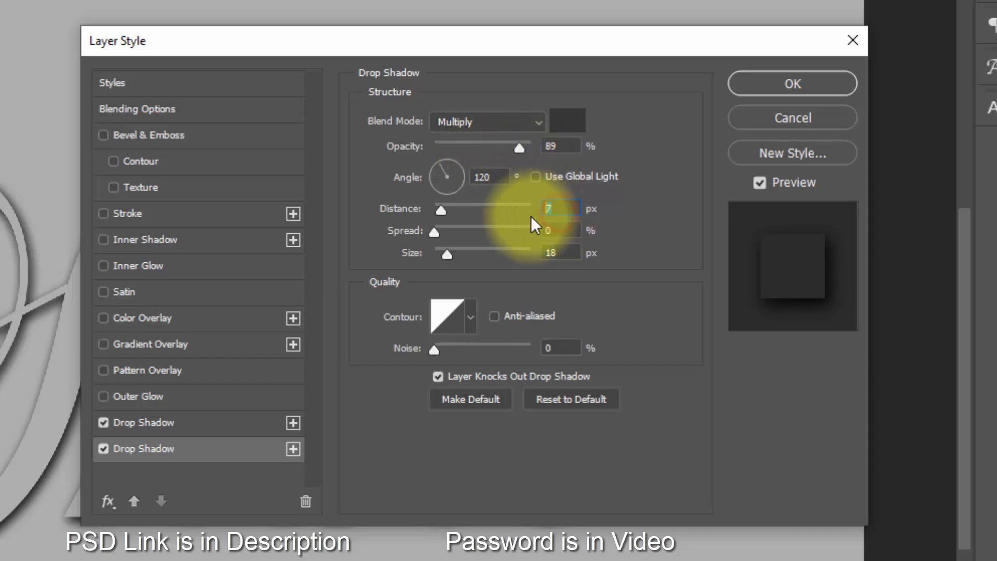
{"action": "double_click", "coordinate": [560, 252]}
{"action": "type", "text": "49"}
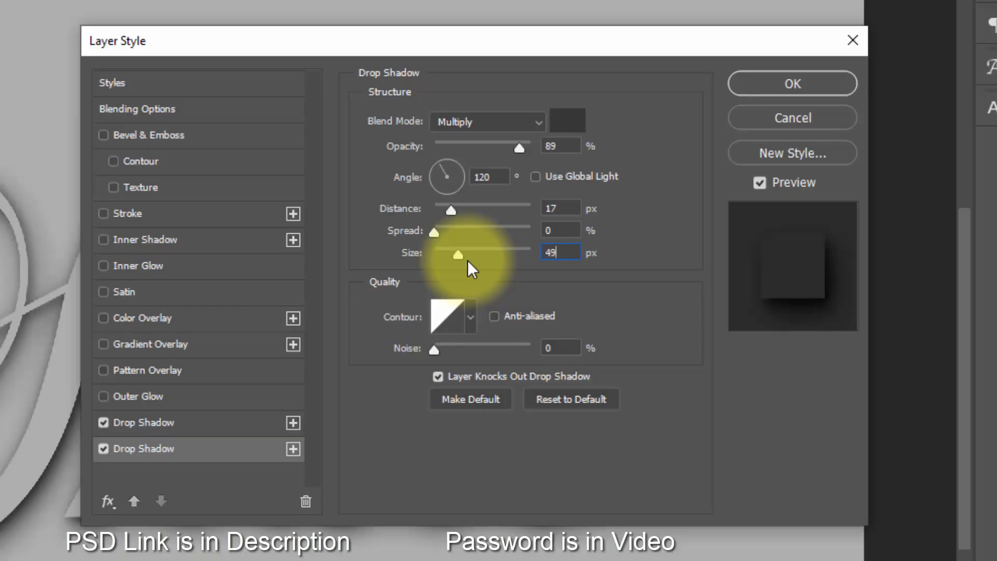
Step: Add a third drop shadow below the others with 88% opacity, 69 px distance and 98 px size, and apply the layer style
{"action": "left_click", "coordinate": [293, 448]}
{"action": "left_click", "coordinate": [218, 473]}
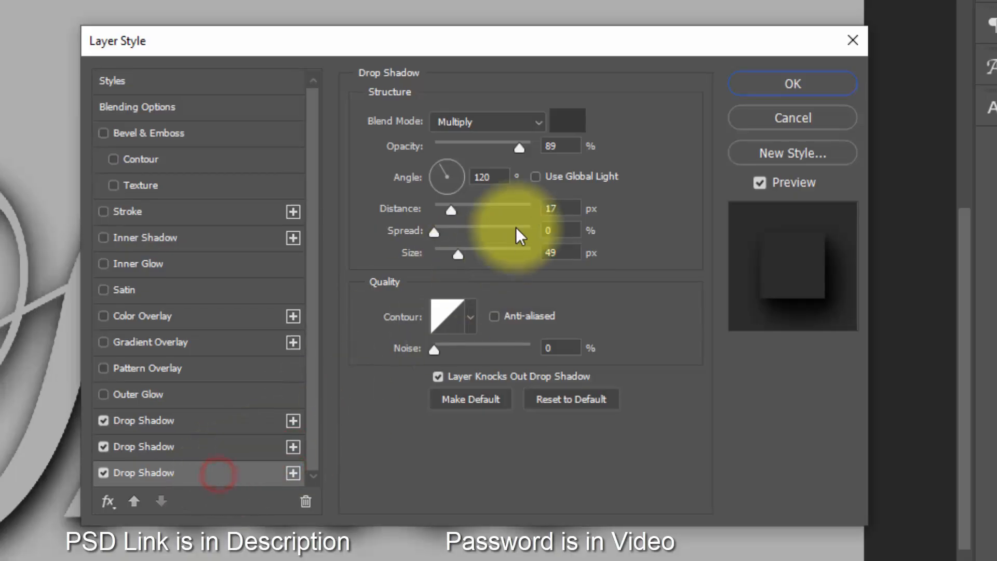
{"action": "double_click", "coordinate": [560, 146]}
{"action": "type", "text": "8"}
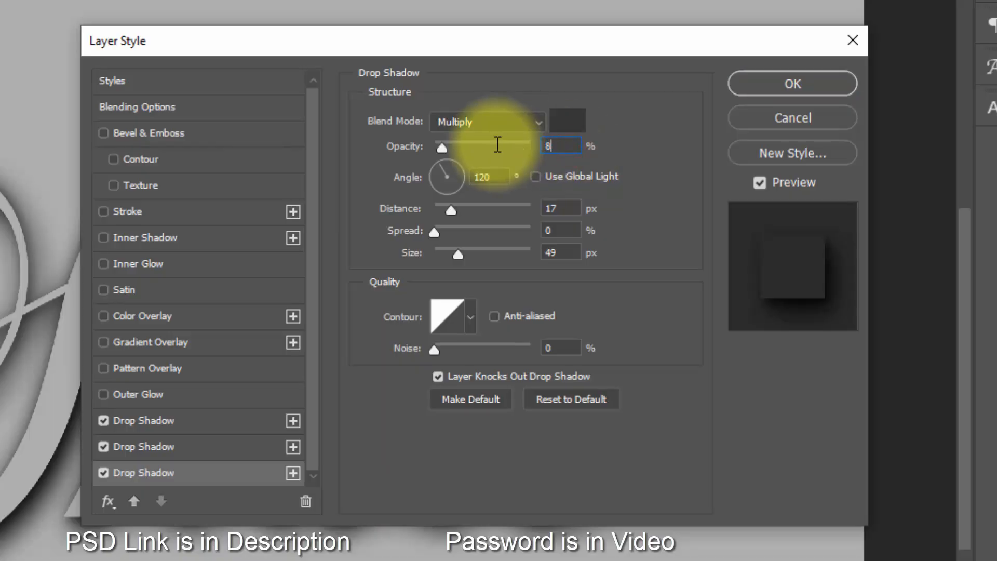
{"action": "type", "text": "8"}
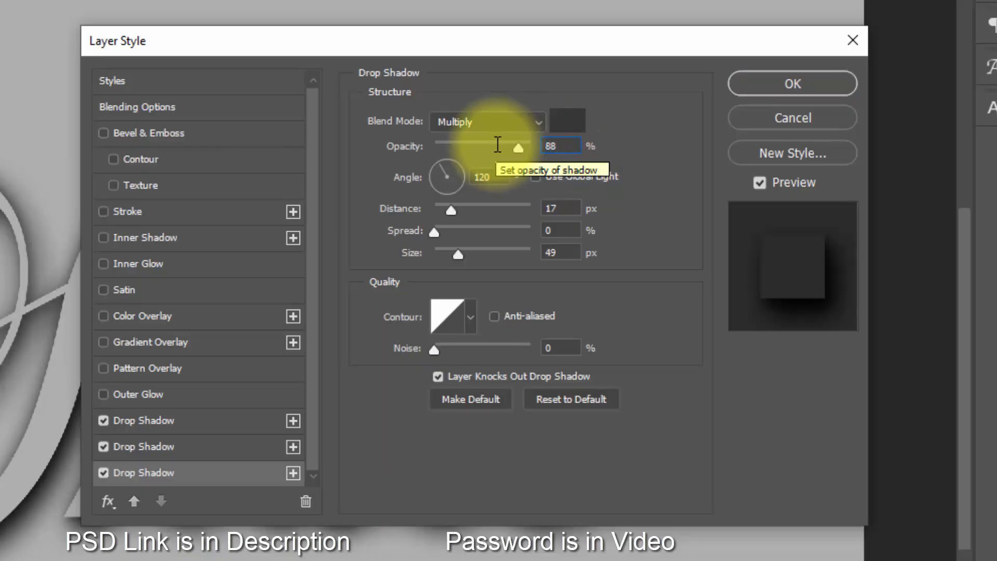
{"action": "double_click", "coordinate": [568, 209]}
{"action": "type", "text": "69"}
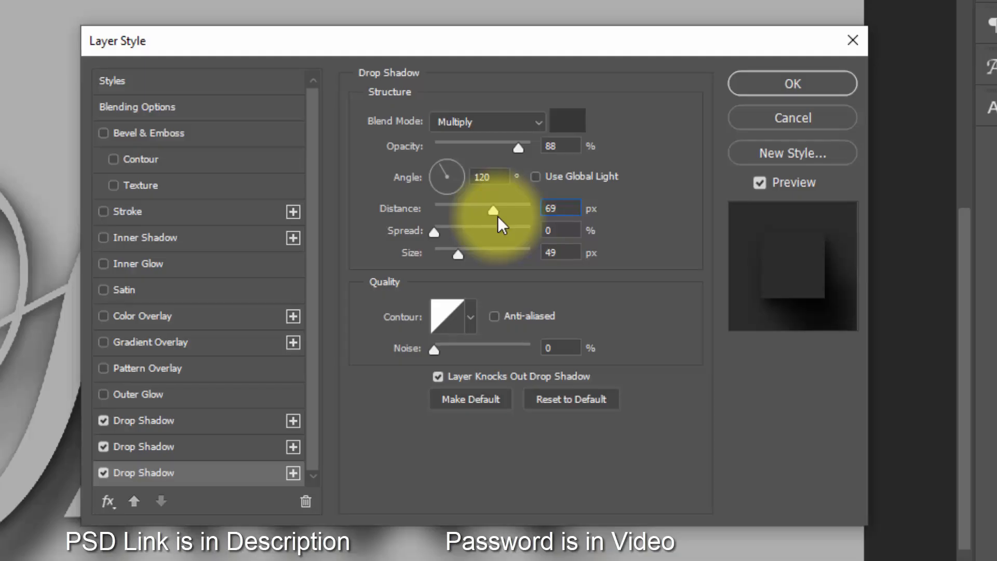
{"action": "double_click", "coordinate": [562, 253]}
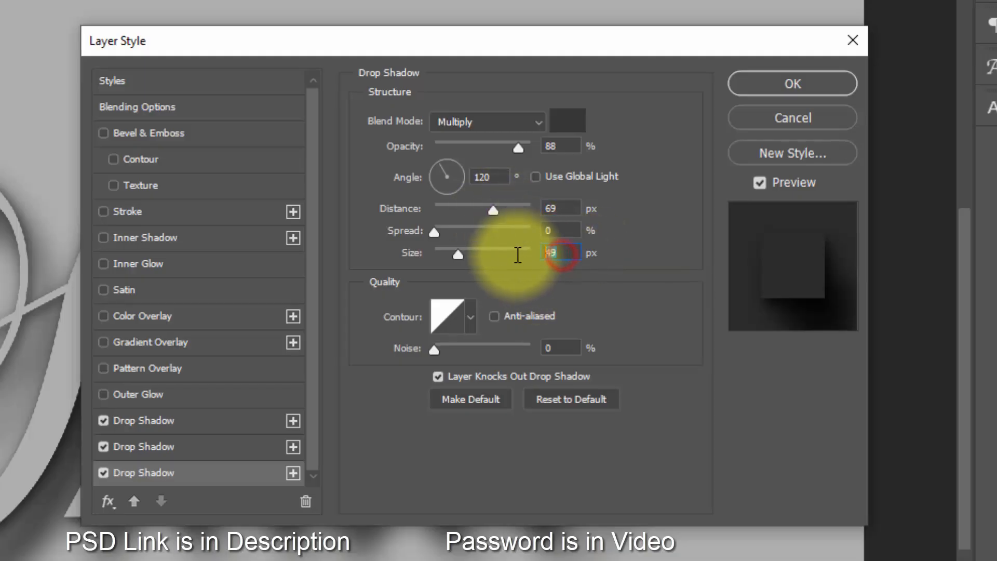
{"action": "type", "text": "98"}
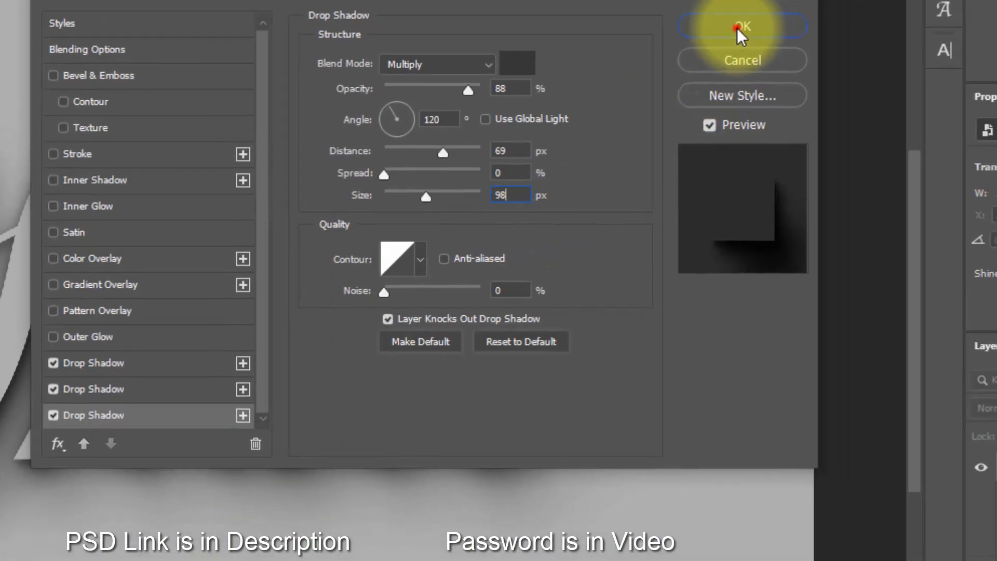
{"action": "left_click", "coordinate": [792, 84]}
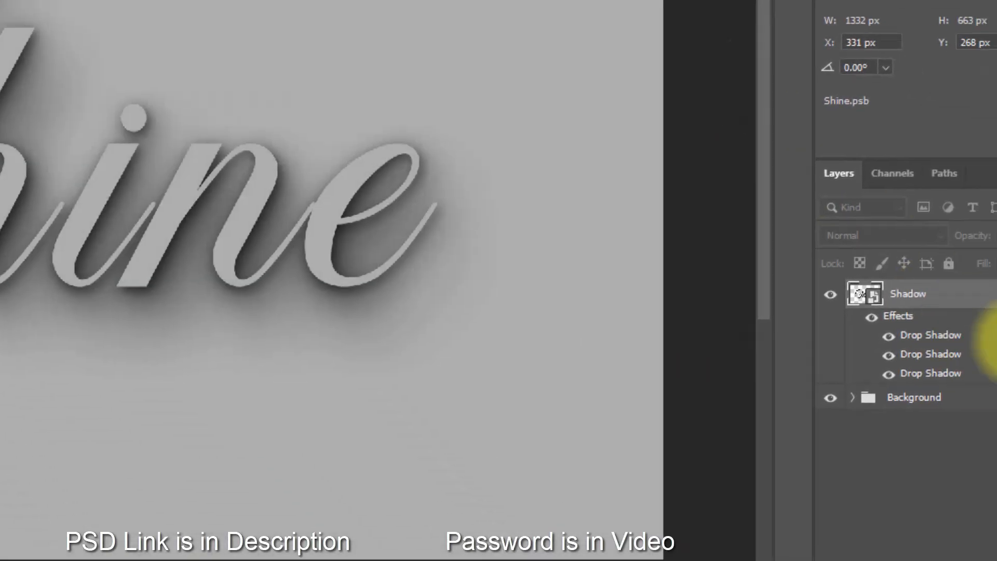
Step: Put the Shadow layer in a group named Shadow, and place a duplicate of the layer above that group
{"action": "left_click", "coordinate": [978, 180]}
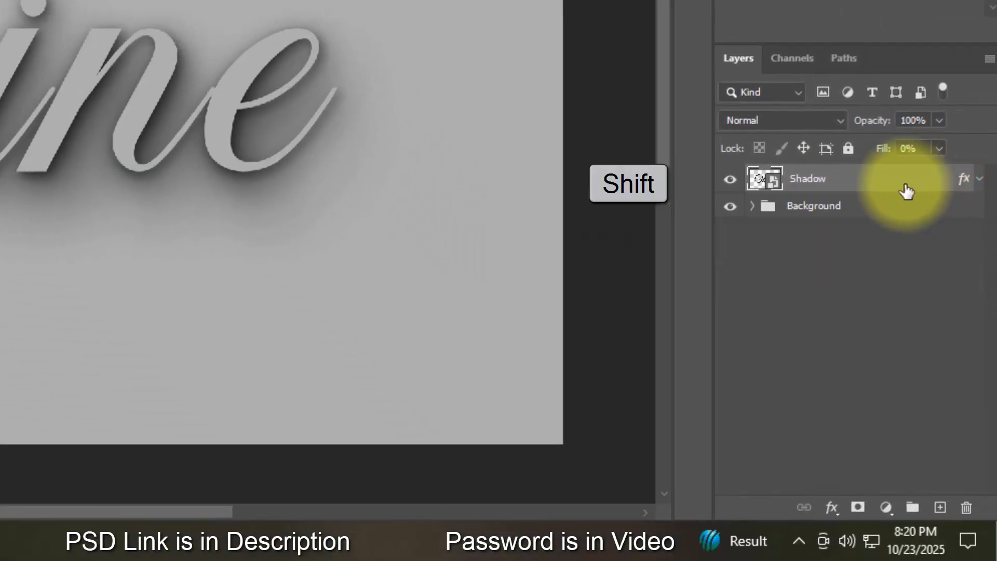
{"action": "left_click_drag", "start_coordinate": [906, 191], "coordinate": [912, 508]}
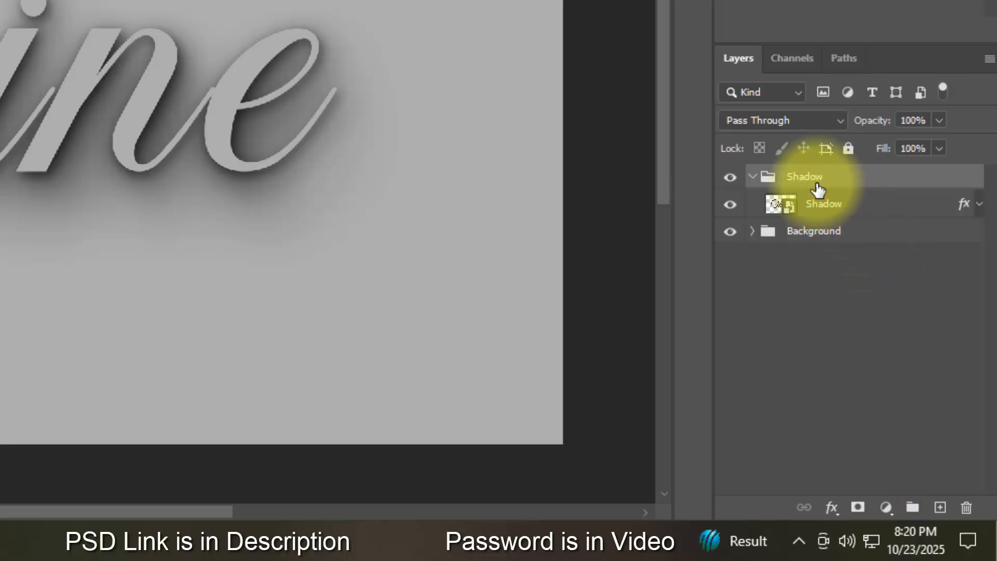
{"action": "left_click", "coordinate": [846, 206]}
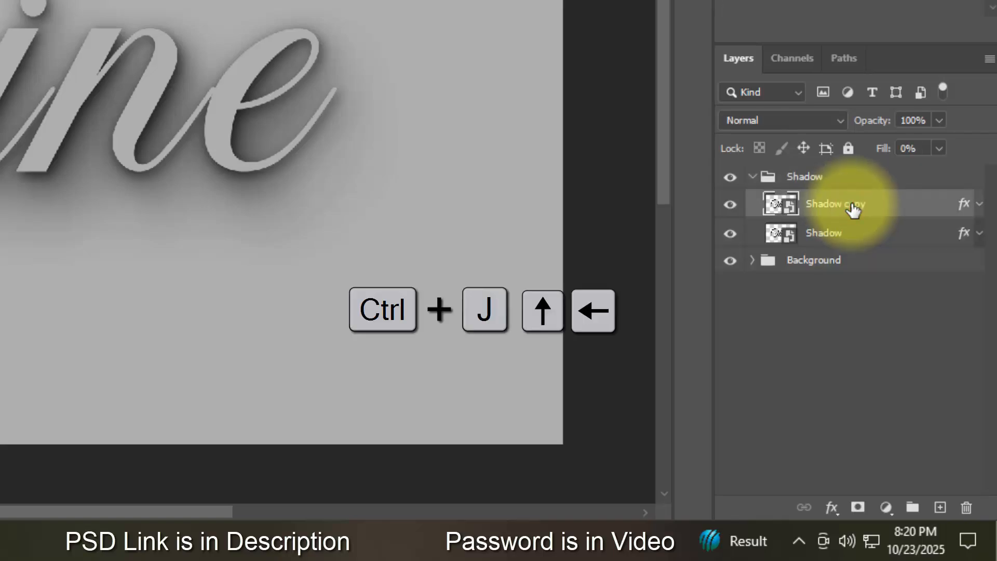
{"action": "left_click_drag", "start_coordinate": [852, 208], "coordinate": [834, 164]}
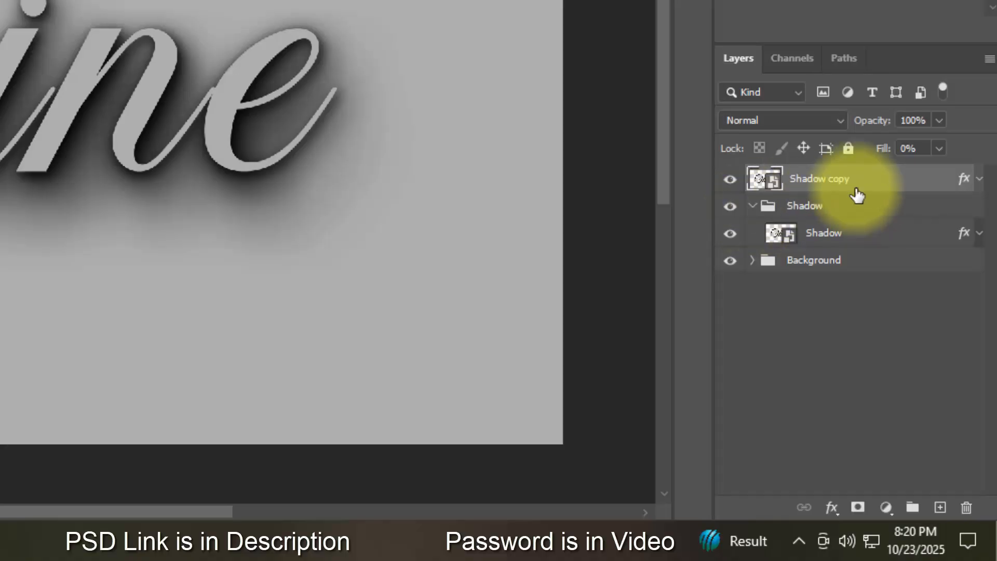
{"action": "left_click", "coordinate": [752, 206]}
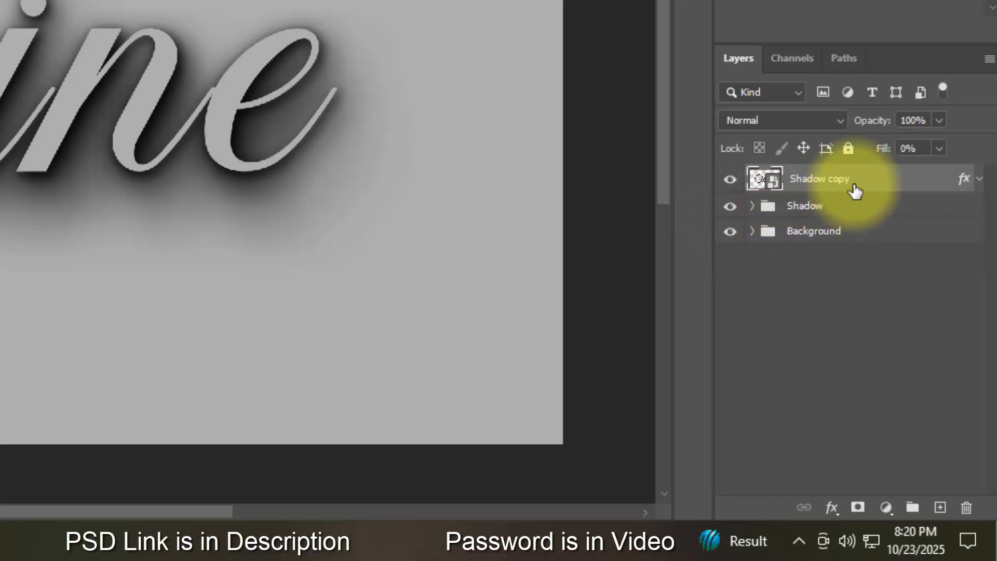
Step: Clear the Shadow copy layer's style and set its fill opacity to 0% in the blending options
{"action": "right_click", "coordinate": [853, 190]}
{"action": "left_click", "coordinate": [784, 215]}
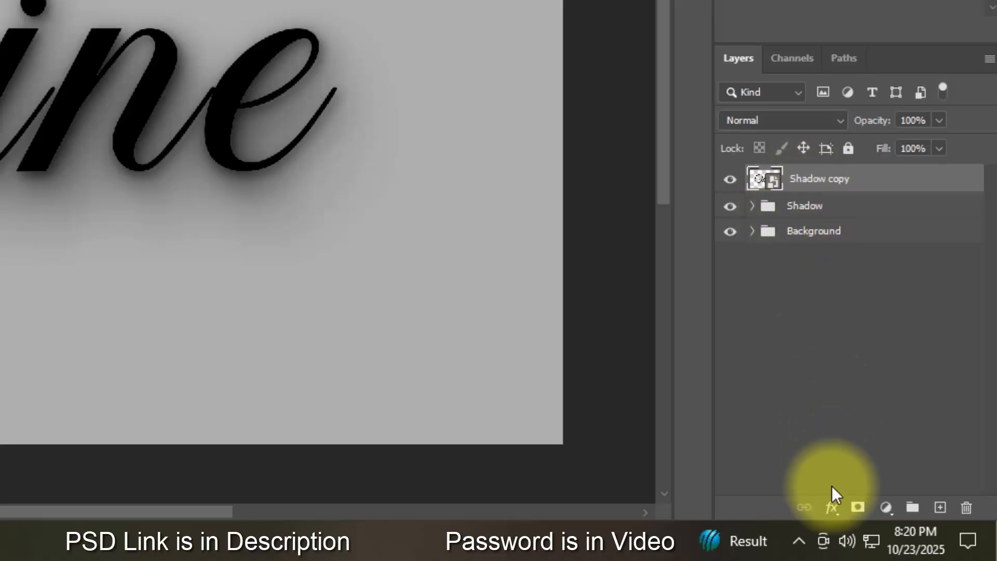
{"action": "left_click", "coordinate": [831, 506]}
{"action": "left_click", "coordinate": [847, 307]}
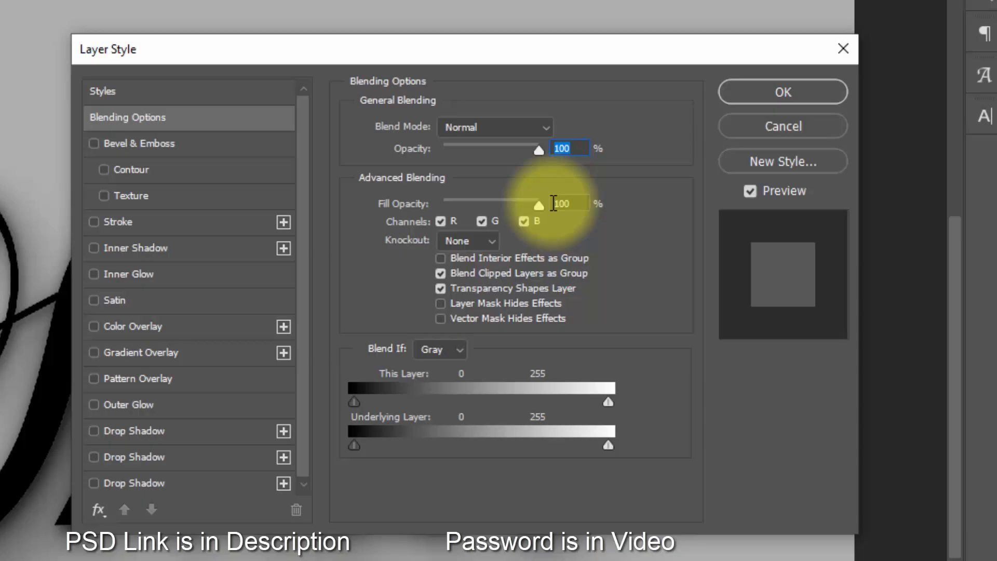
{"action": "double_click", "coordinate": [570, 202]}
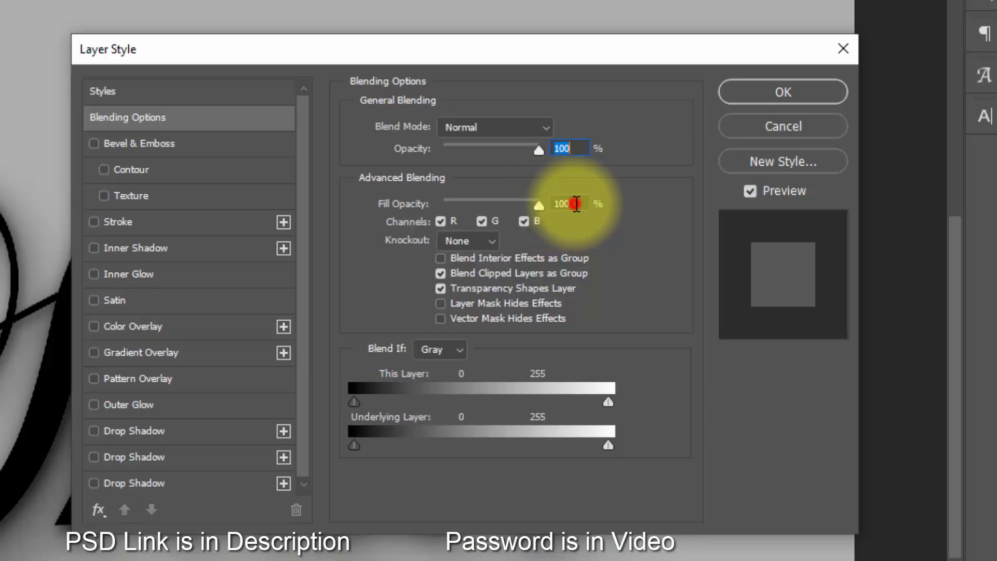
{"action": "type", "text": "0"}
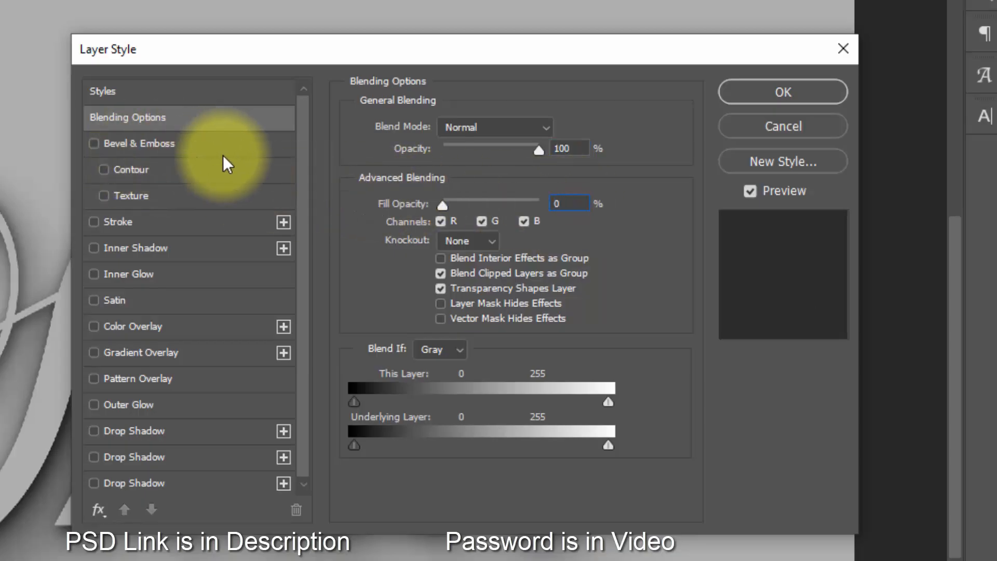
Step: Enable Bevel & Emboss with 317% depth, 32 px size, 0 px soften, a -90° angle and 30° altitude
{"action": "left_click", "coordinate": [140, 143]}
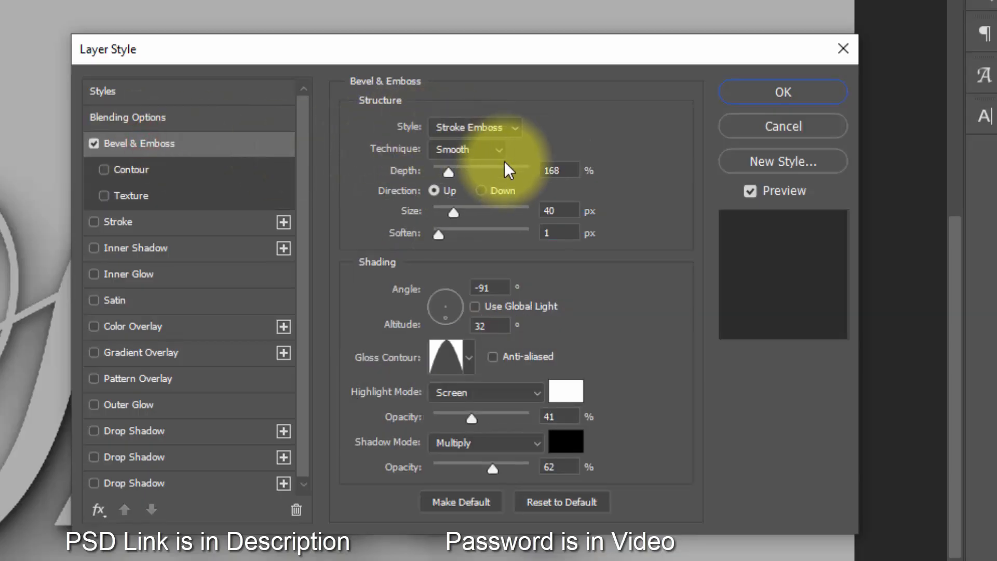
{"action": "left_click_drag", "start_coordinate": [566, 167], "coordinate": [507, 167]}
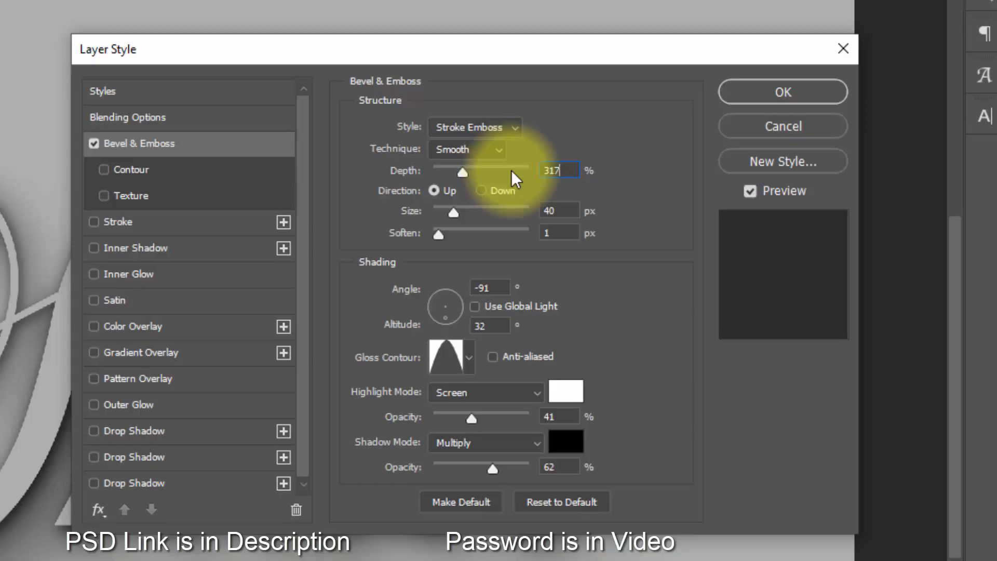
{"action": "double_click", "coordinate": [572, 204]}
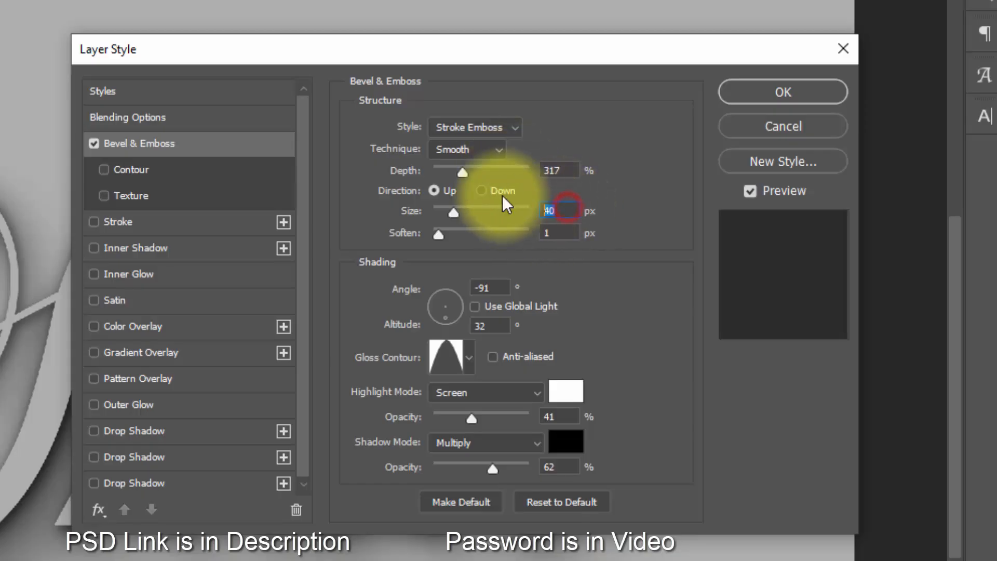
{"action": "type", "text": "32"}
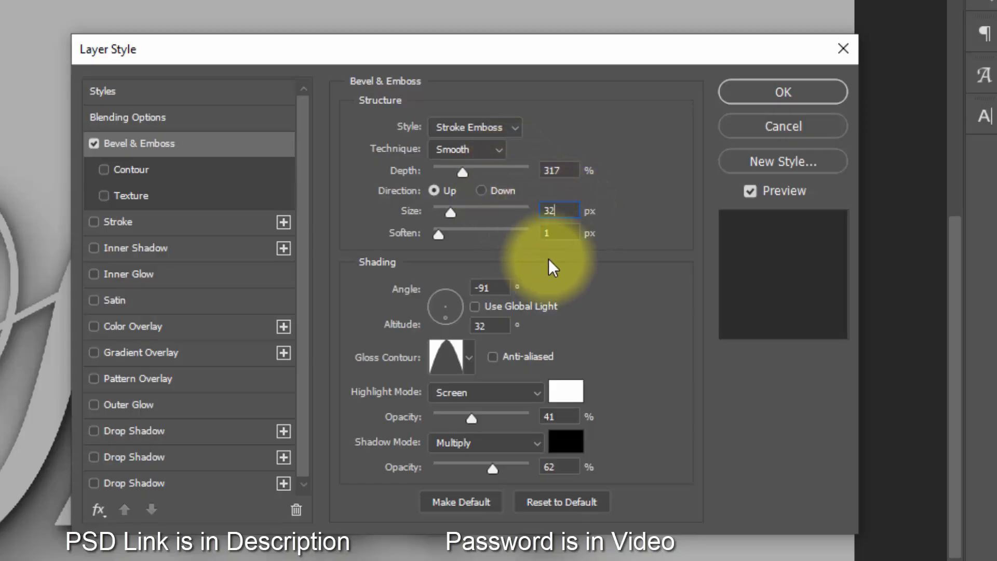
{"action": "double_click", "coordinate": [559, 232]}
{"action": "type", "text": "0"}
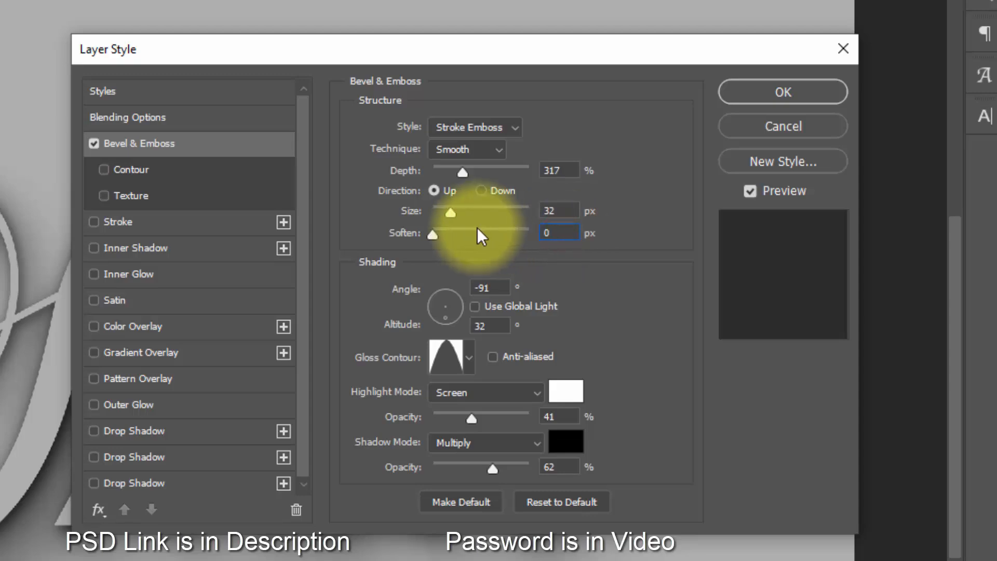
{"action": "double_click", "coordinate": [491, 287]}
{"action": "type", "text": "-90"}
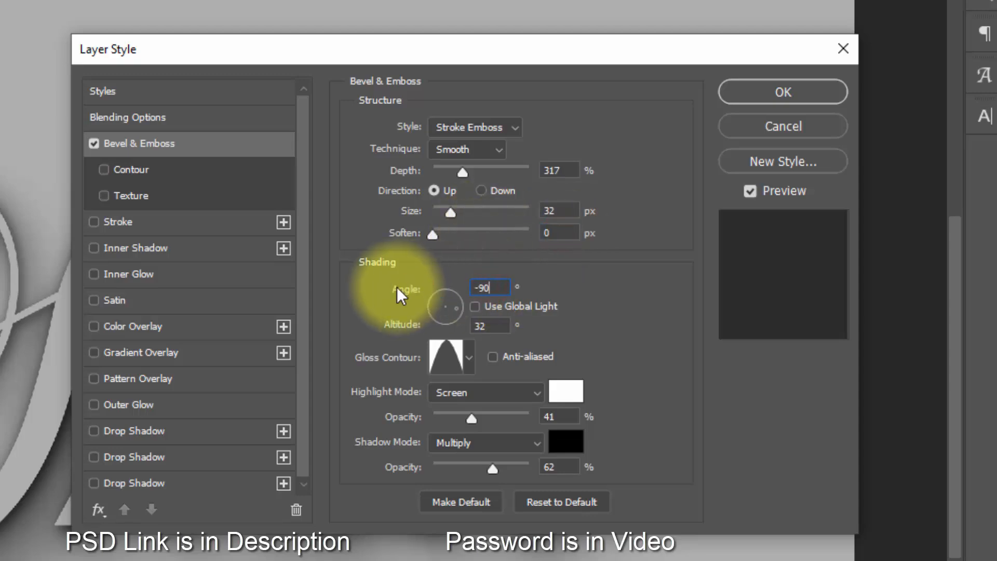
{"action": "double_click", "coordinate": [491, 325]}
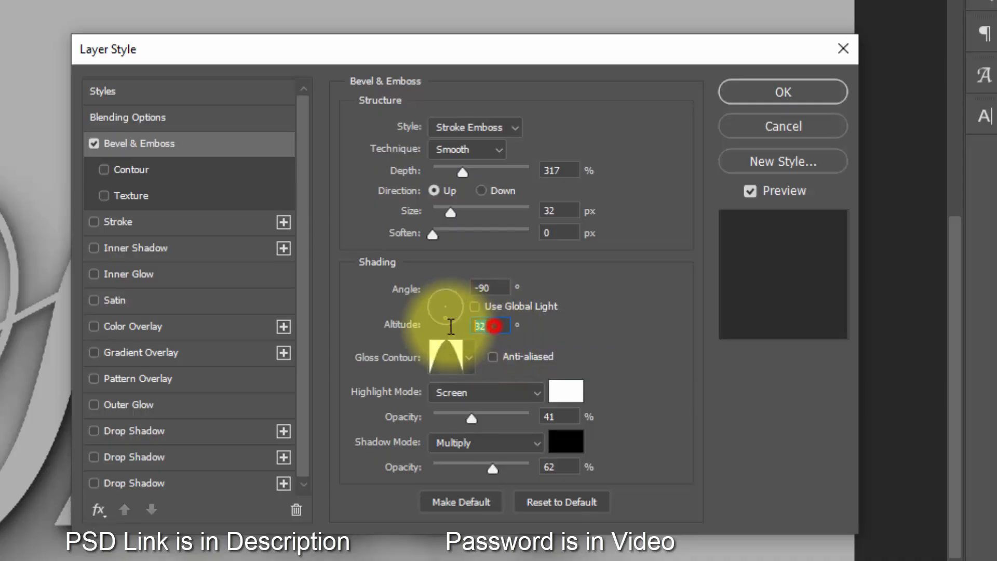
{"action": "type", "text": "30"}
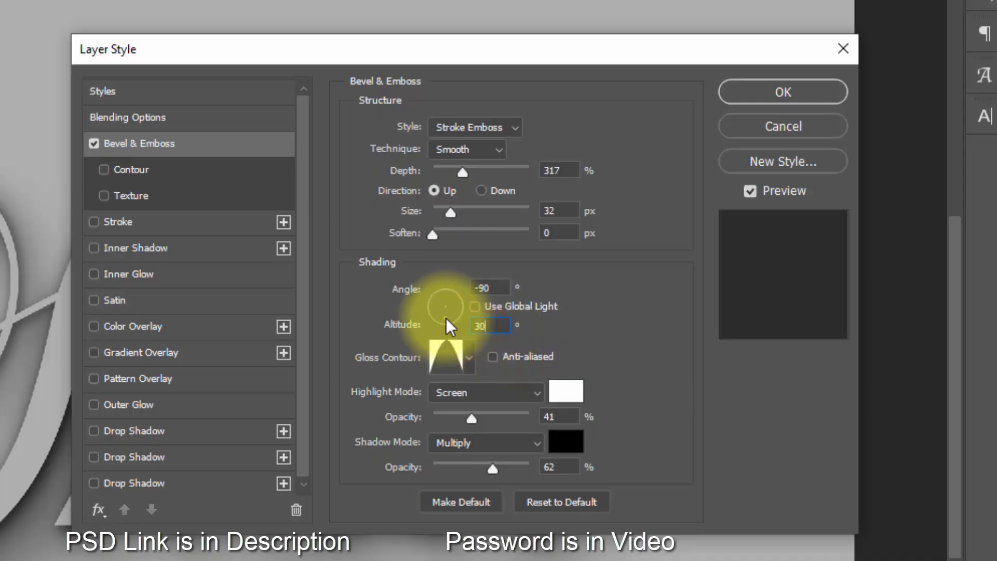
Step: Set the bevel's gloss contour to Ring - Double and its highlight to Linear Dodge (Add) at 100% opacity
{"action": "left_click", "coordinate": [449, 350]}
{"action": "left_click", "coordinate": [278, 57]}
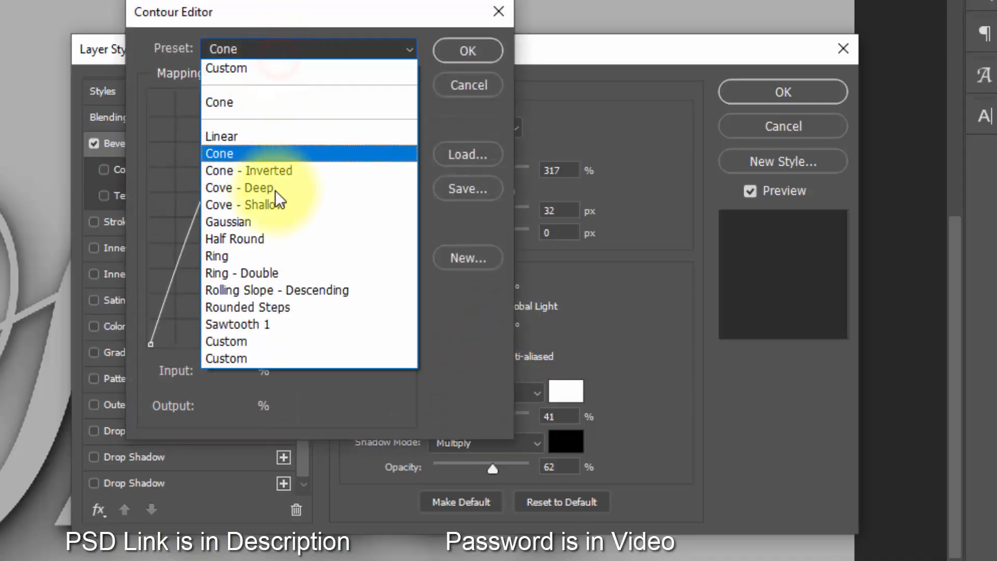
{"action": "left_click", "coordinate": [261, 267]}
{"action": "left_click", "coordinate": [462, 55]}
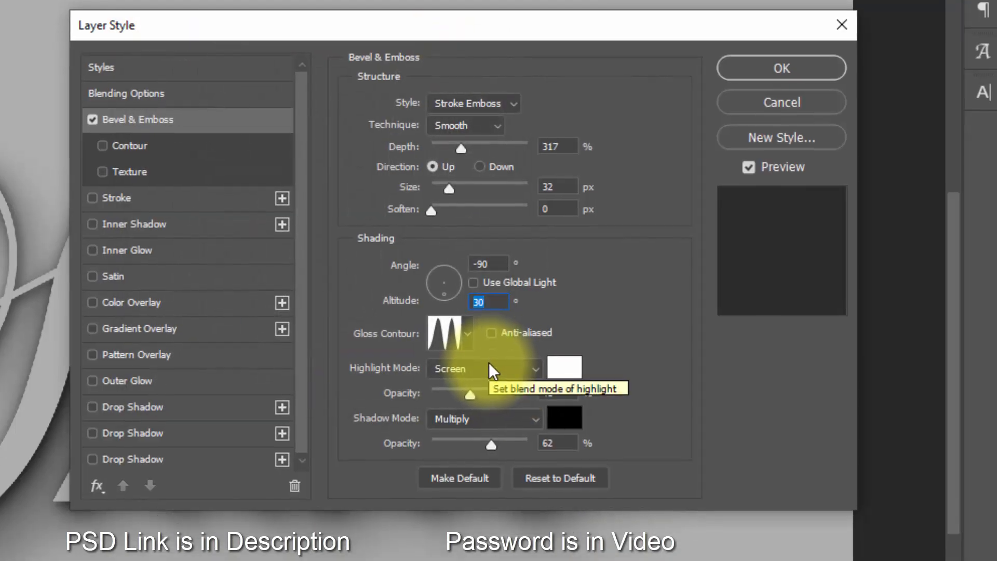
{"action": "left_click", "coordinate": [490, 391]}
{"action": "left_click", "coordinate": [480, 319]}
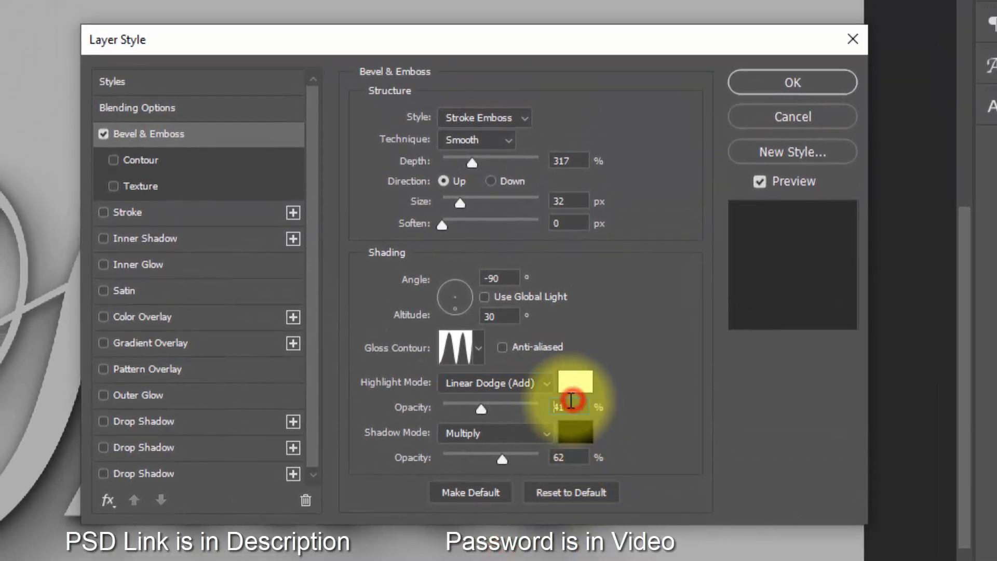
{"action": "double_click", "coordinate": [570, 403]}
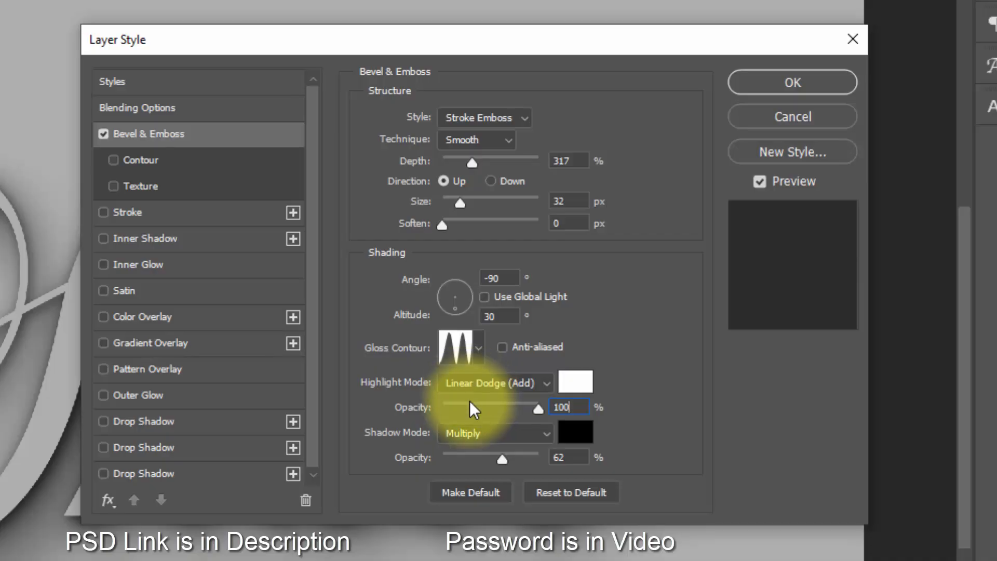
Step: Set the bevel's shadow mode to Linear Burn and enable its Contour with a 50% range
{"action": "left_click", "coordinate": [474, 434]}
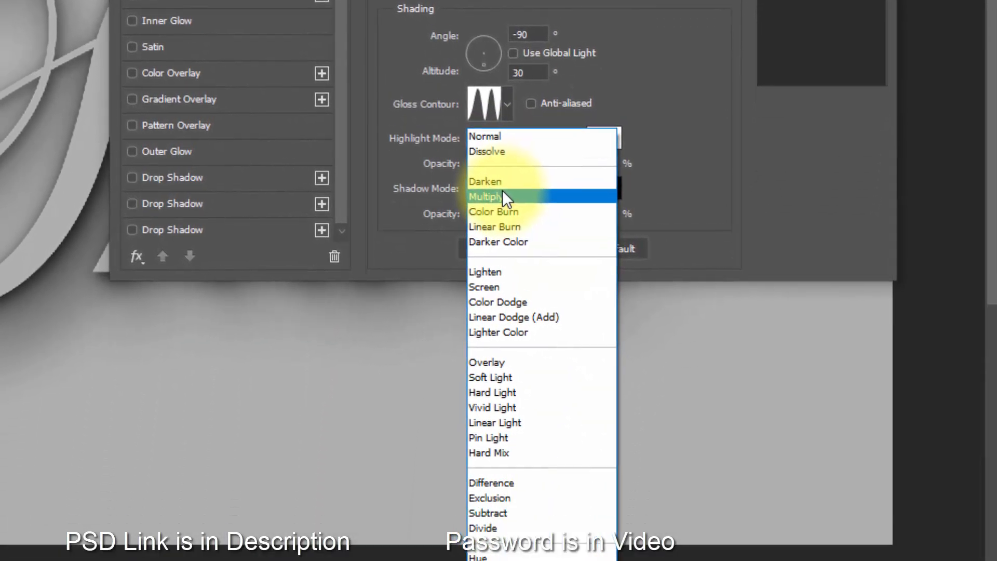
{"action": "left_click", "coordinate": [499, 226]}
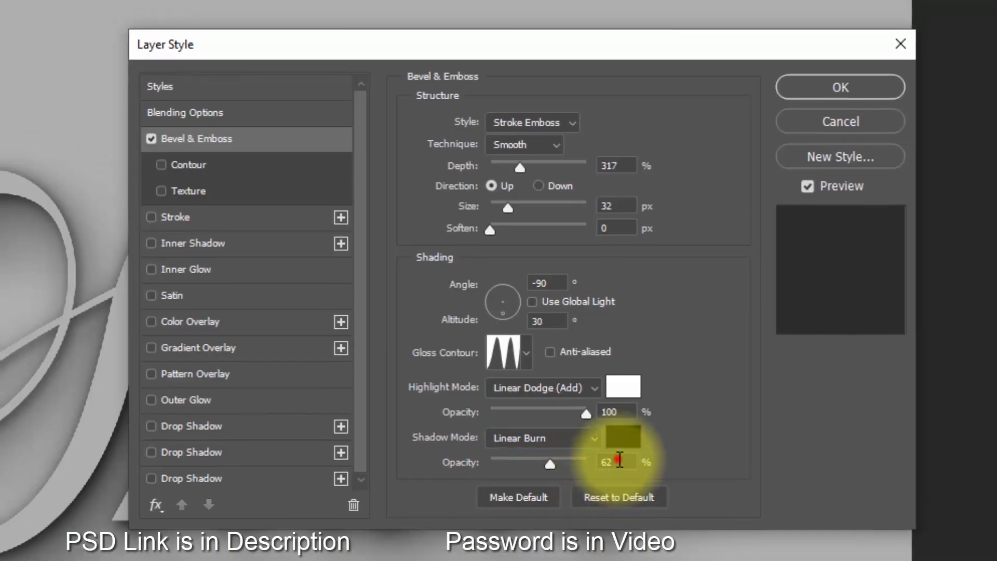
{"action": "double_click", "coordinate": [619, 460]}
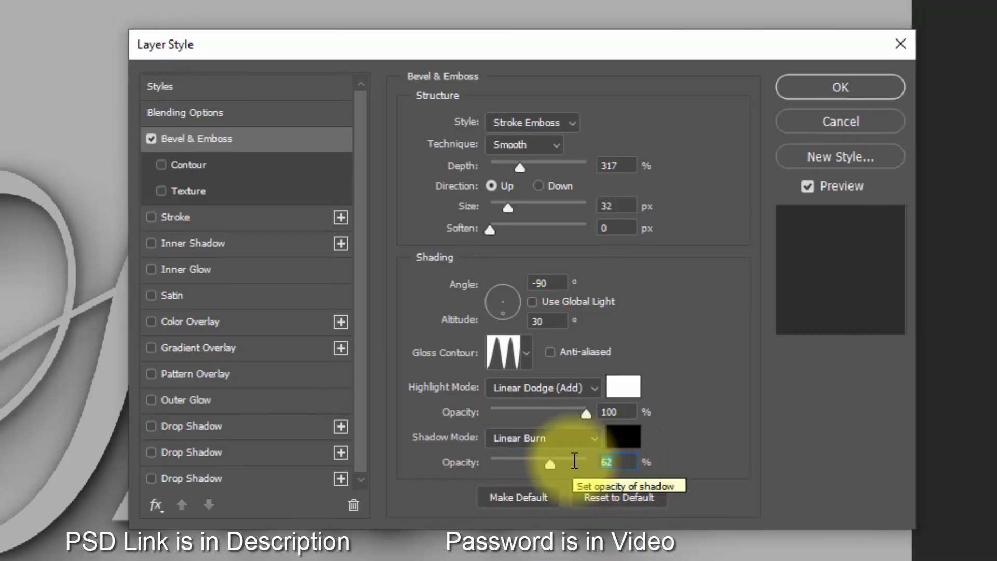
{"action": "left_click", "coordinate": [210, 164]}
{"action": "double_click", "coordinate": [586, 158]}
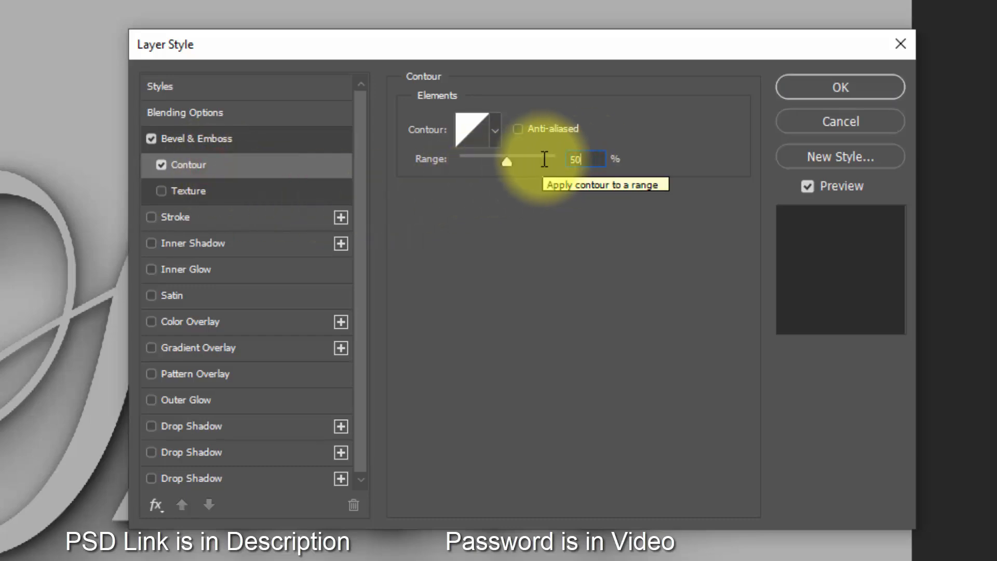
Step: Enable a Stroke effect with a size of 10 px positioned inside the letter shapes
{"action": "left_click", "coordinate": [291, 216]}
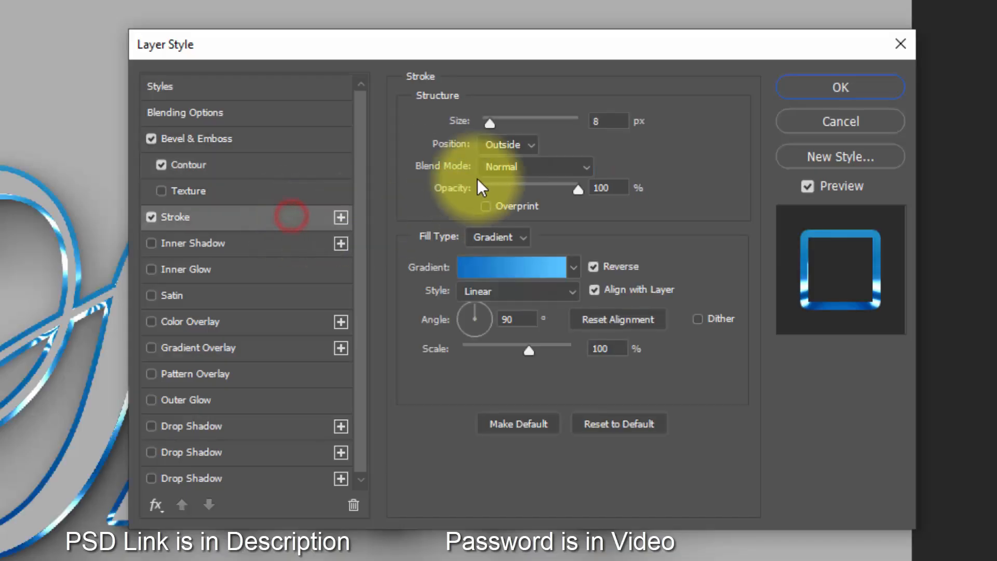
{"action": "left_click_drag", "start_coordinate": [614, 119], "coordinate": [495, 121]}
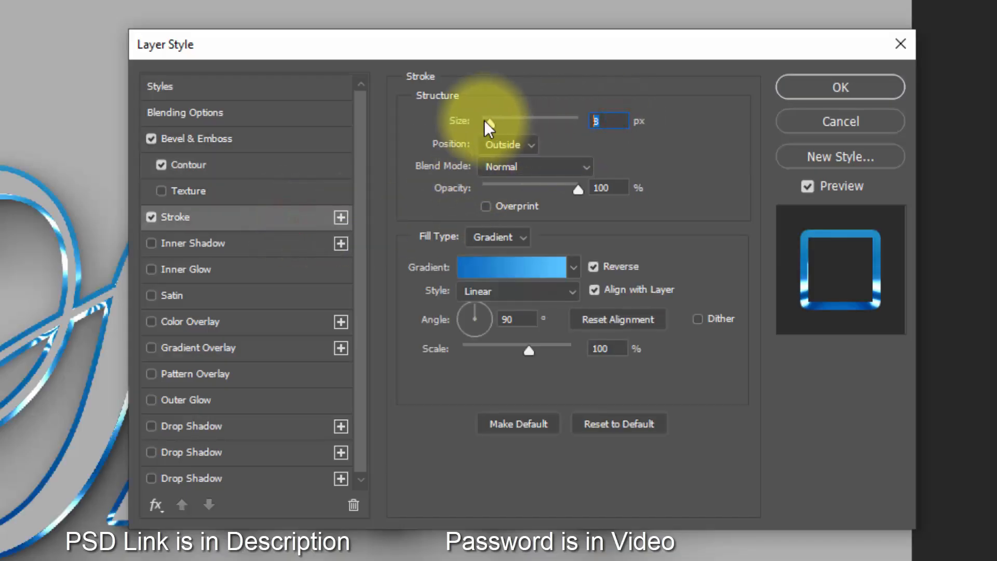
{"action": "type", "text": "10"}
{"action": "left_click", "coordinate": [507, 145]}
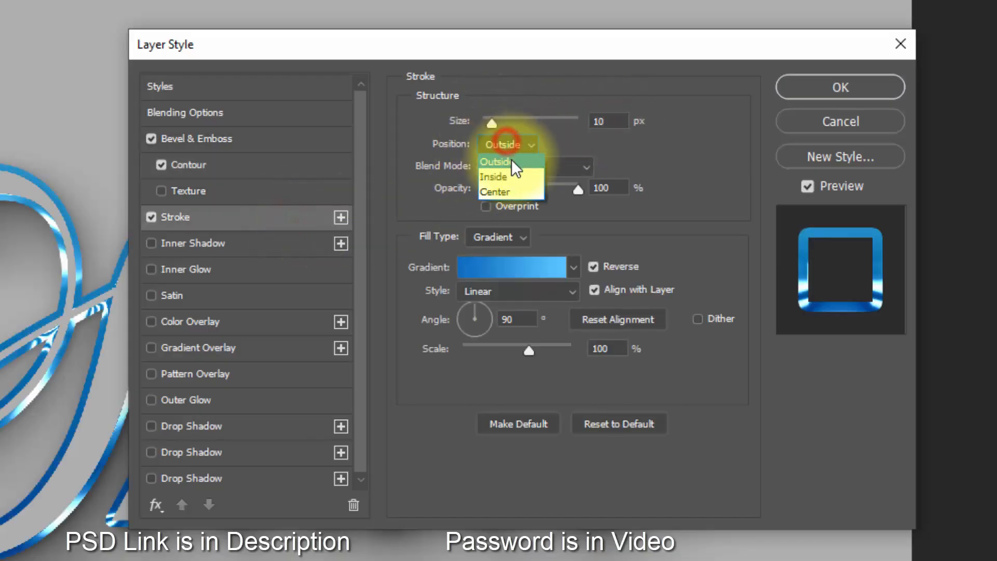
{"action": "left_click", "coordinate": [512, 174]}
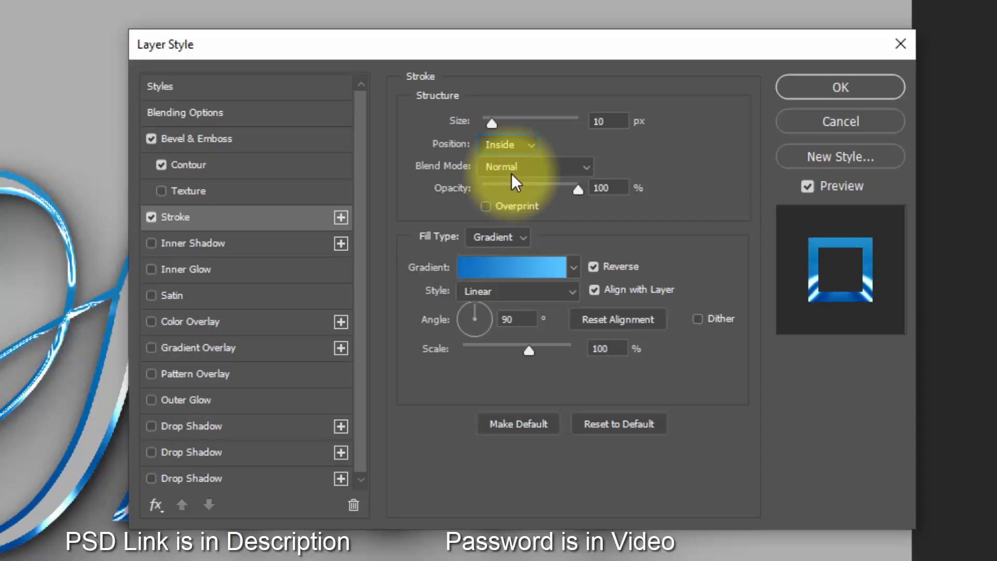
Step: Set the stroke's fill type to Color with #929292 and apply the layer style
{"action": "left_click", "coordinate": [497, 234]}
{"action": "left_click", "coordinate": [500, 255]}
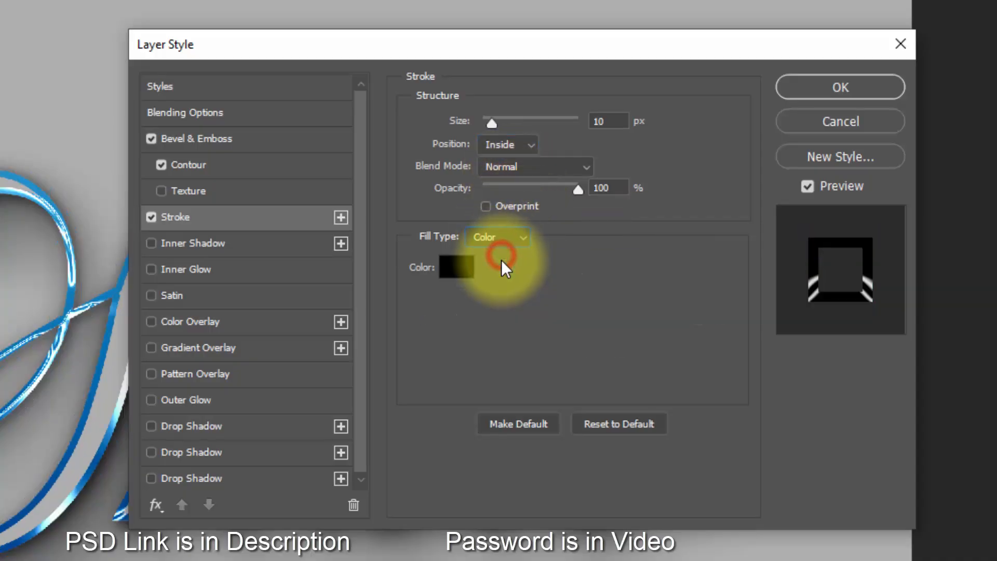
{"action": "left_click", "coordinate": [458, 267]}
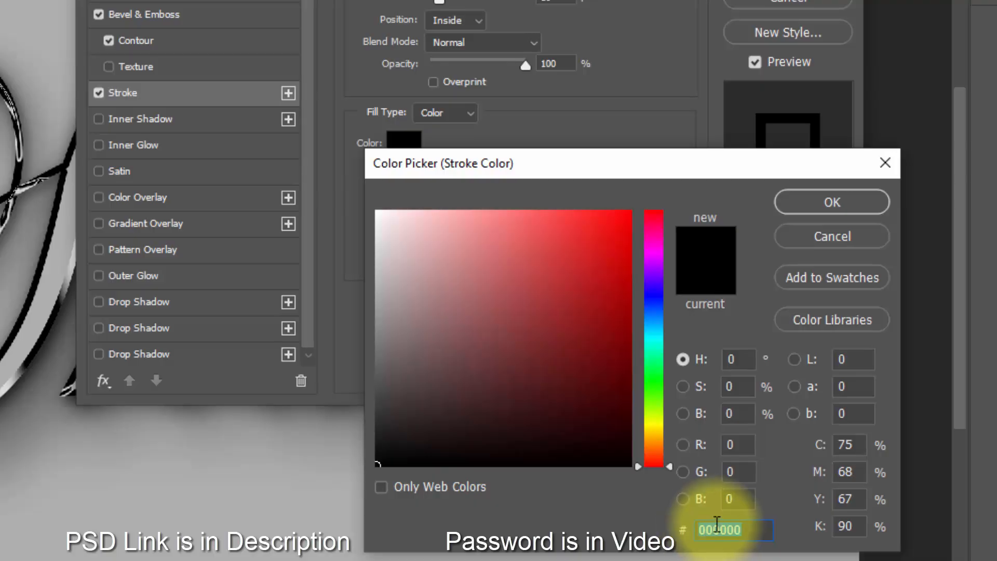
{"action": "type", "text": "929"}
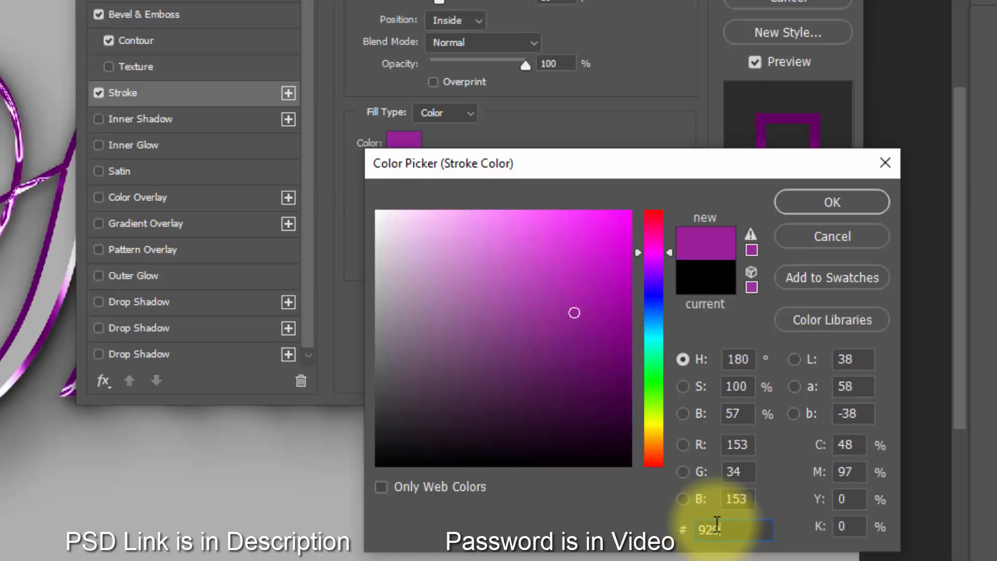
{"action": "type", "text": "292"}
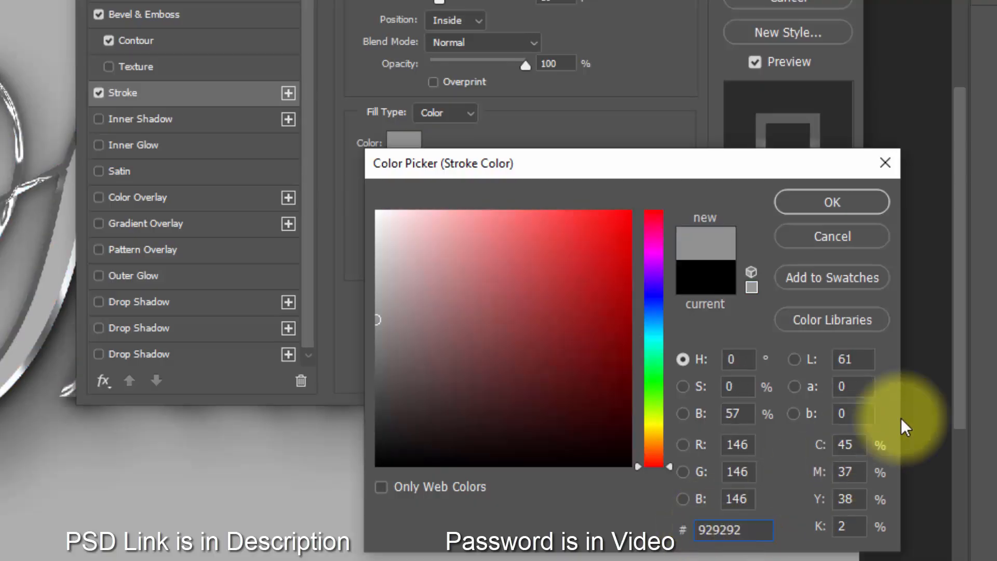
{"action": "left_click", "coordinate": [832, 197]}
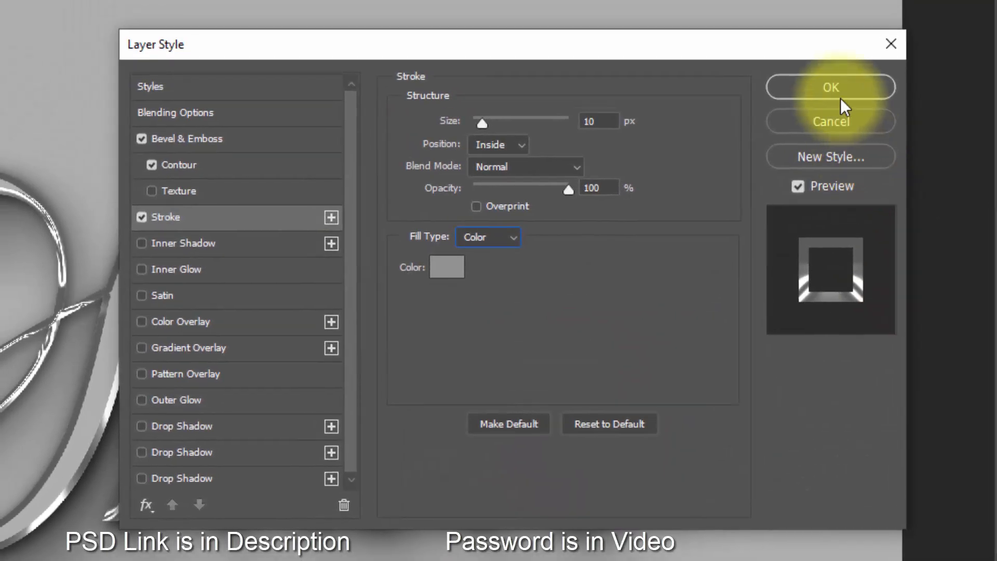
{"action": "left_click", "coordinate": [804, 13]}
{"action": "left_click", "coordinate": [990, 189]}
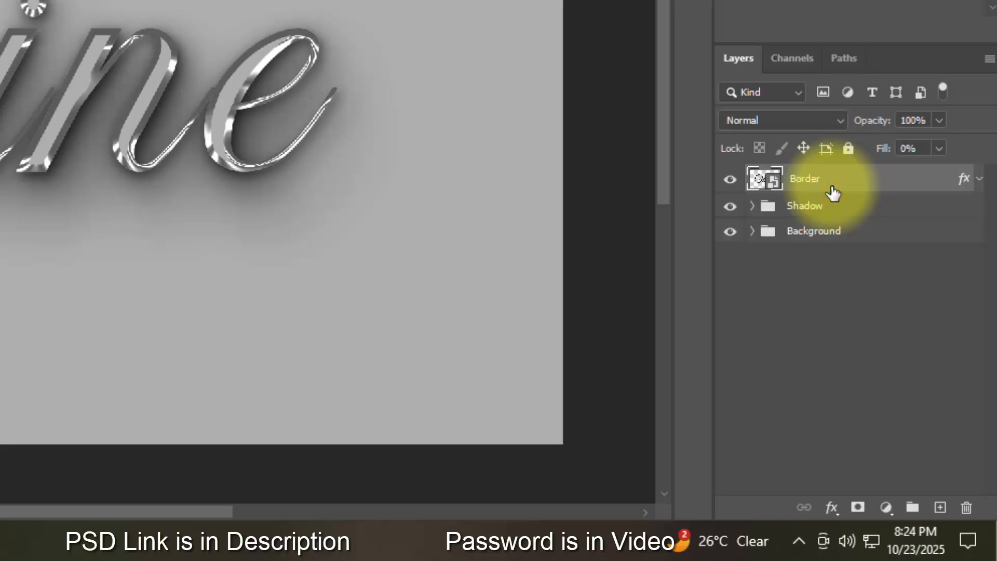
Step: Duplicate the Border layer repeatedly up to Border copy 8, nudging the copies up and left to build depth
{"action": "key", "text": "ctrl+j"}
{"action": "key", "text": "ctrl+j"}
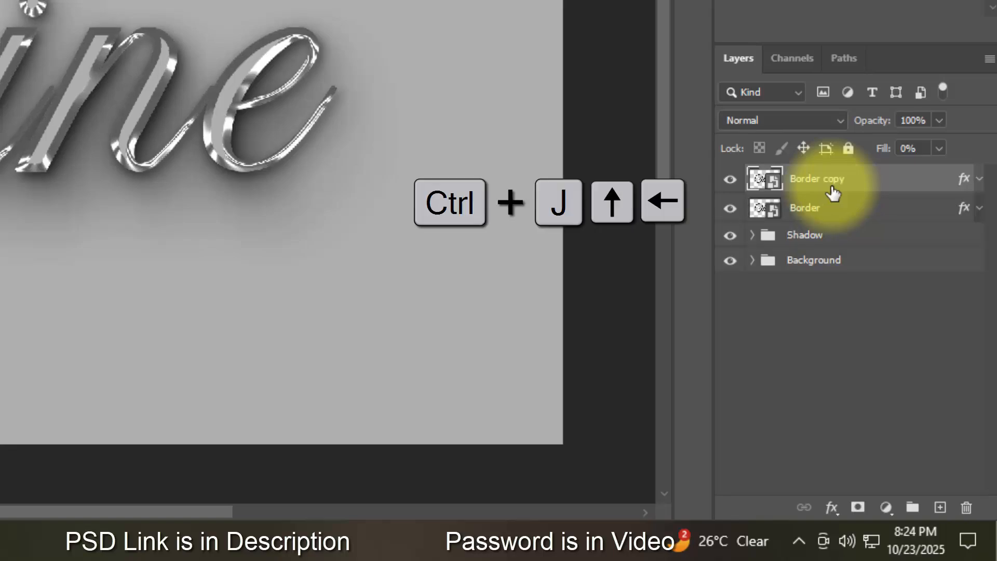
{"action": "key", "text": "ctrl+j"}
{"action": "key", "text": "Up"}
{"action": "key", "text": "Left"}
{"action": "key", "text": "ctrl+j"}
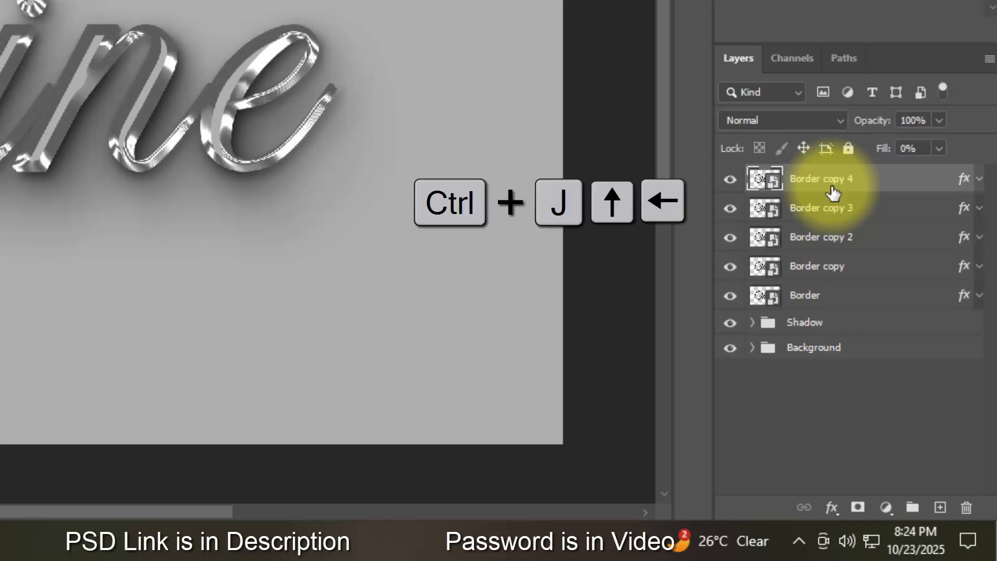
{"action": "key", "text": "Up"}
{"action": "key", "text": "Left"}
{"action": "key", "text": "ctrl+j"}
{"action": "key", "text": "ctrl+j"}
{"action": "key", "text": "Up"}
{"action": "key", "text": "Left"}
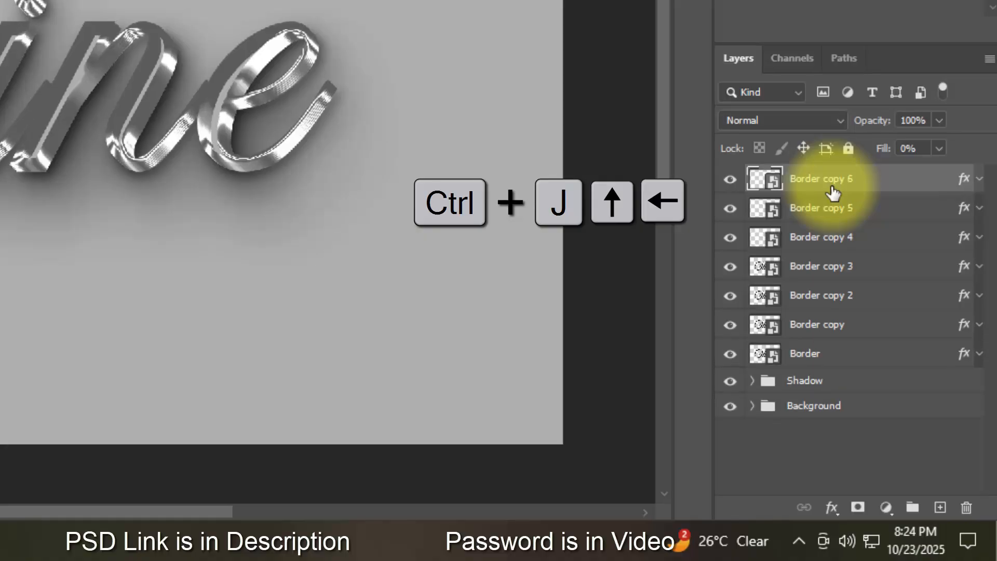
{"action": "key", "text": "Up"}
{"action": "key", "text": "Left"}
{"action": "key", "text": "ctrl+j"}
{"action": "key", "text": "ctrl+j"}
{"action": "key", "text": "Up"}
{"action": "key", "text": "Left"}
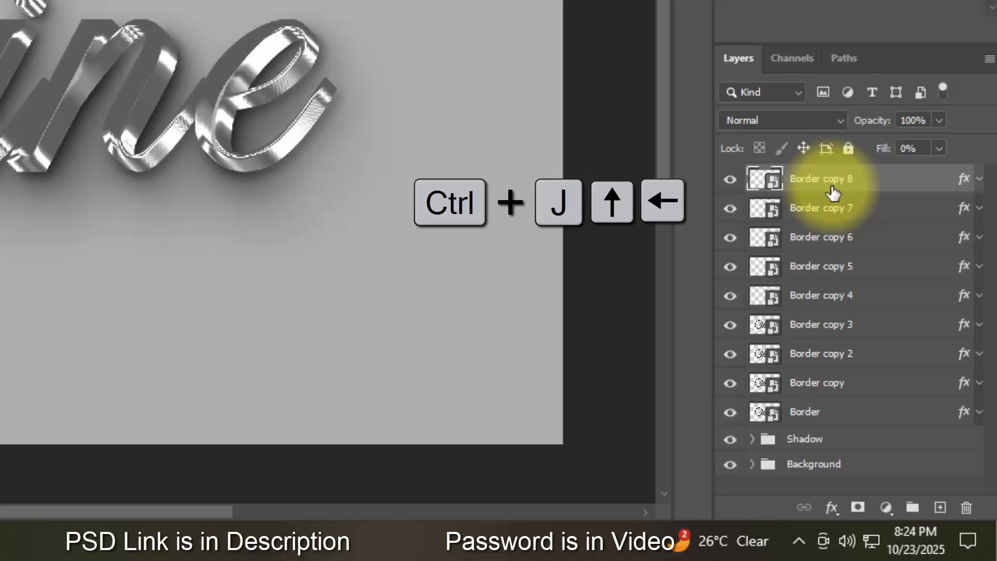
{"action": "key", "text": "Up"}
{"action": "key", "text": "Left"}
Step: Group the layers Border through Border copy 7 as Border and rename the Border copy 8 layer Border2
{"action": "left_click", "coordinate": [838, 209]}
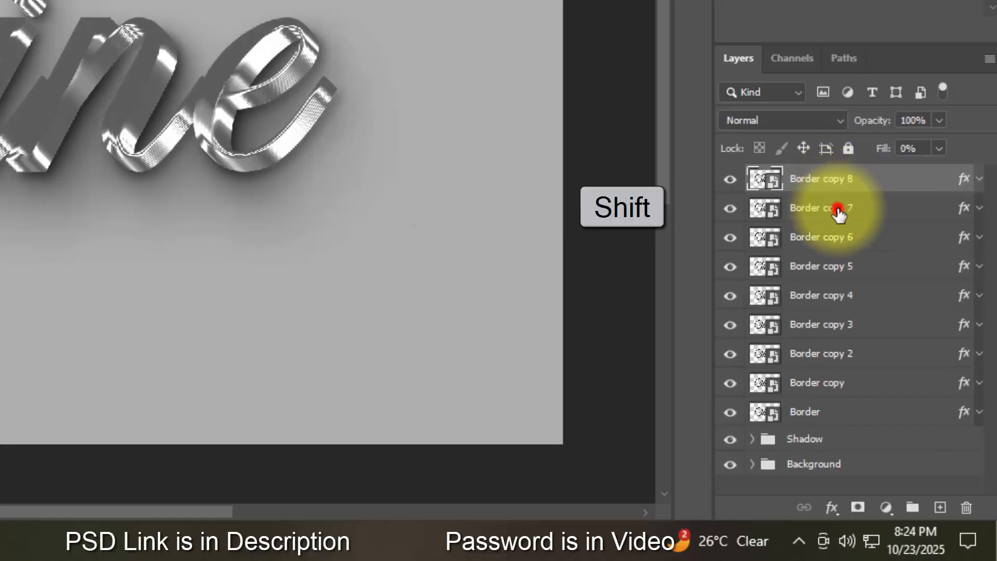
{"action": "left_click", "coordinate": [835, 411], "text": "shift"}
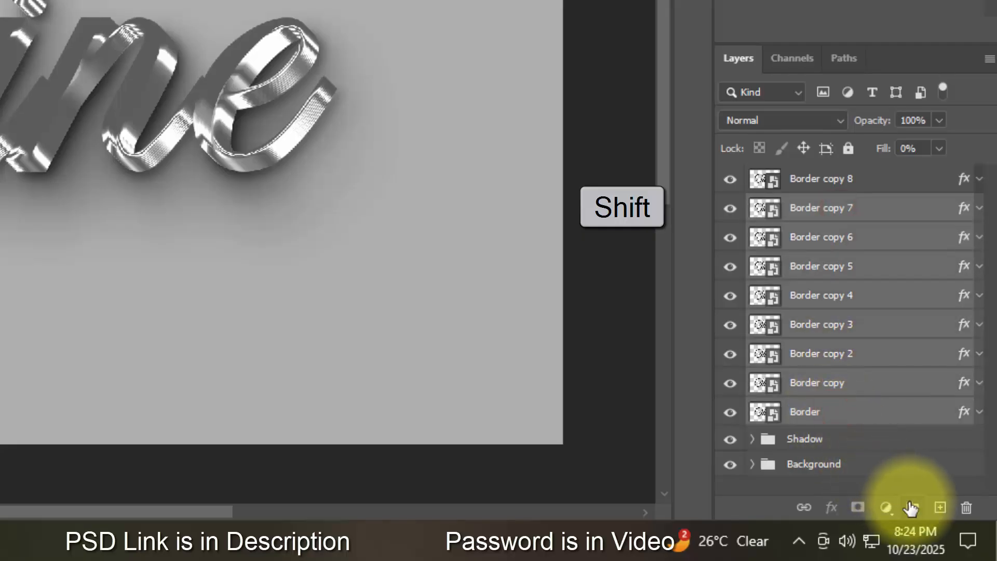
{"action": "left_click", "coordinate": [912, 507]}
{"action": "left_click", "coordinate": [808, 207]}
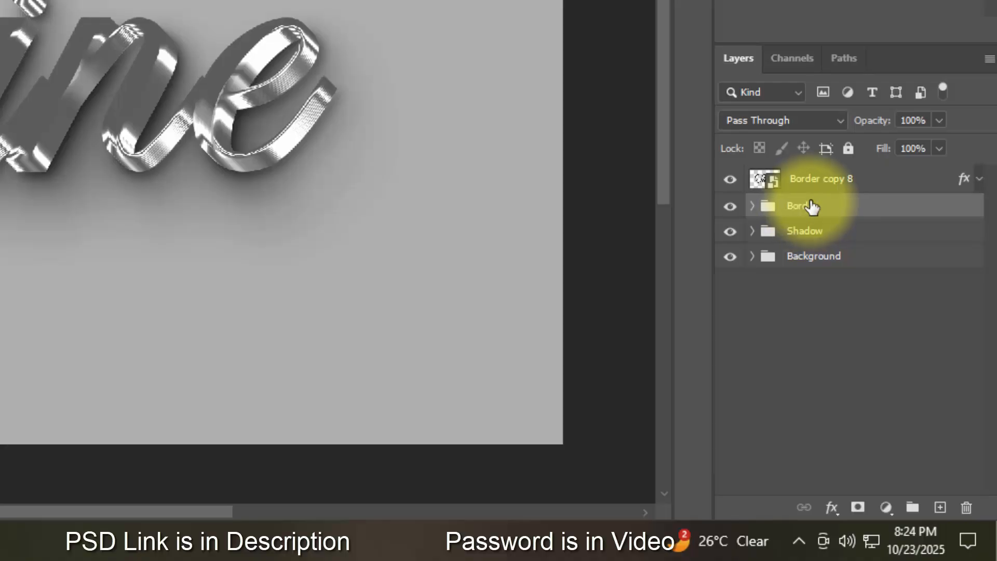
{"action": "double_click", "coordinate": [822, 185]}
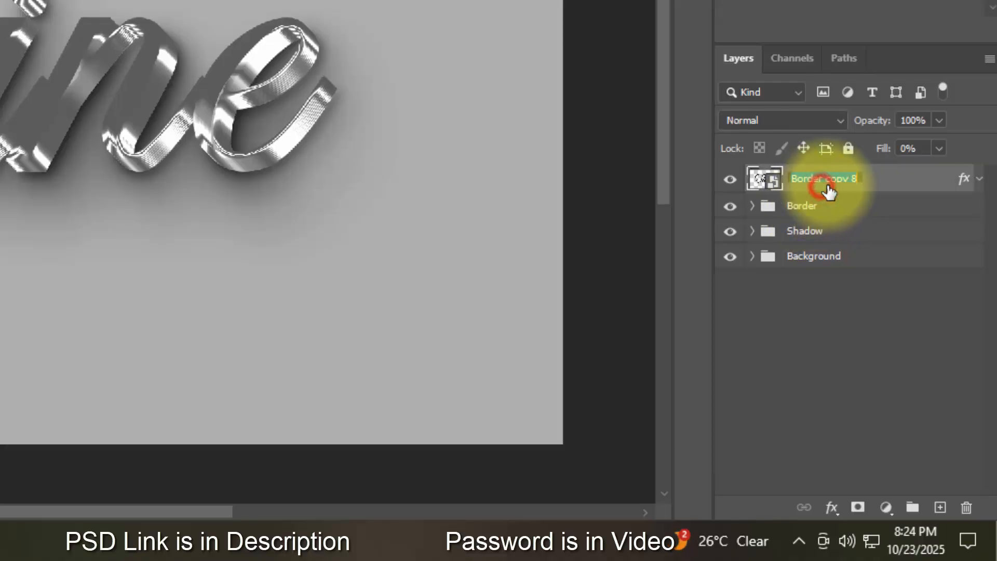
{"action": "type", "text": "Border2"}
Step: Clear the Border2 layer's style and hide the layer
{"action": "right_click", "coordinate": [867, 185]}
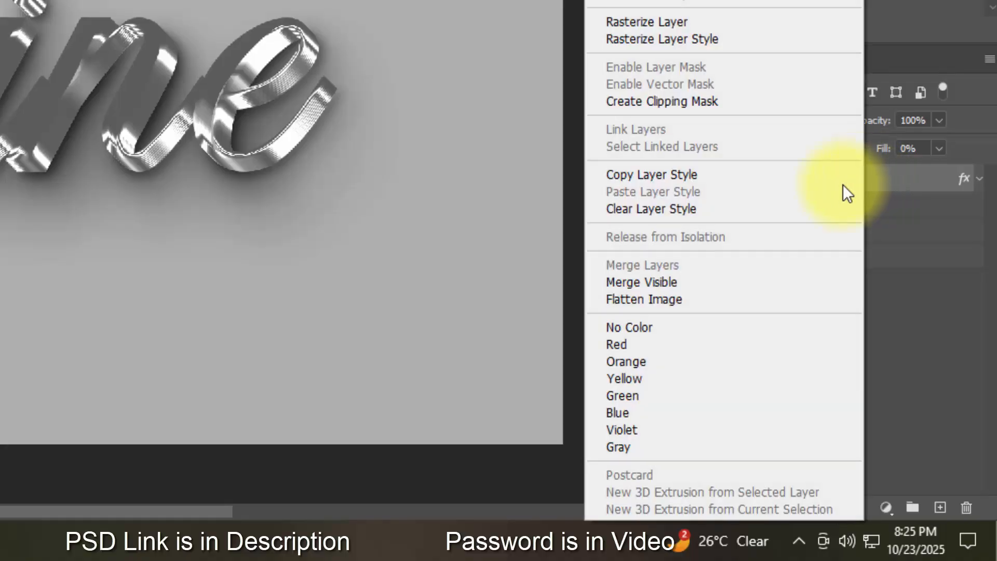
{"action": "left_click", "coordinate": [743, 209]}
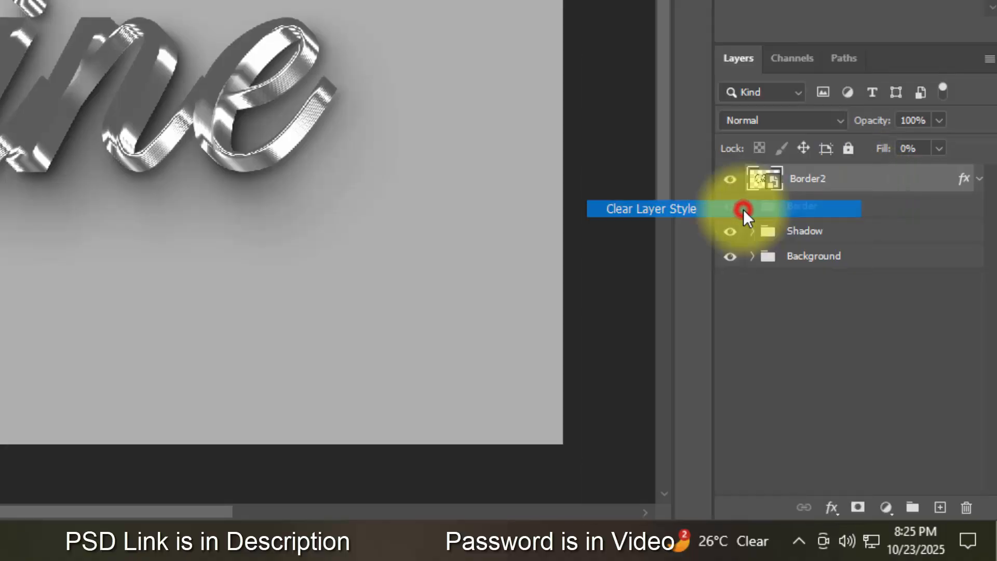
{"action": "left_click", "coordinate": [736, 180]}
Step: Add a Color Overlay to the Border group with the Linear Burn blend mode
{"action": "left_click", "coordinate": [851, 211]}
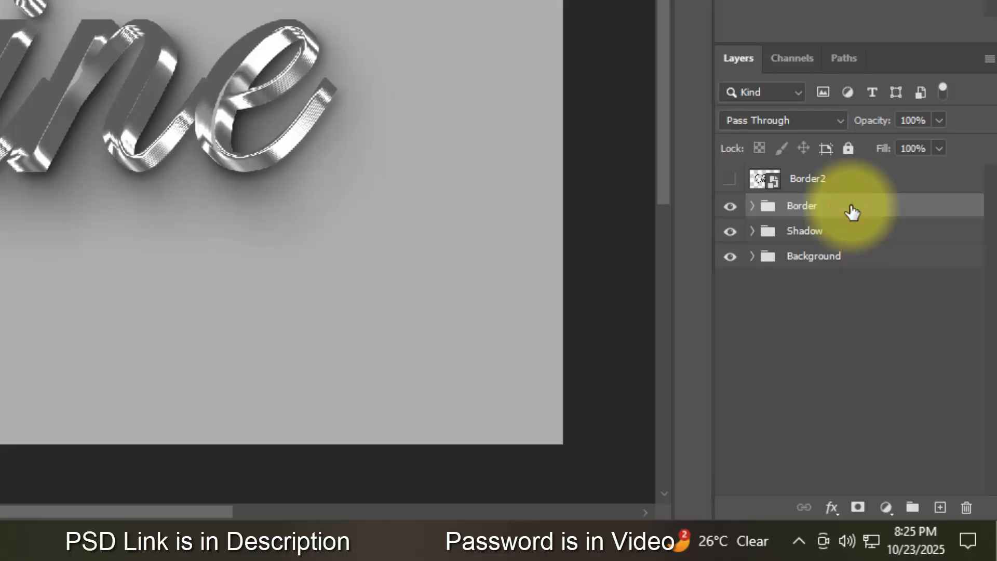
{"action": "left_click", "coordinate": [831, 507]}
{"action": "left_click", "coordinate": [864, 307]}
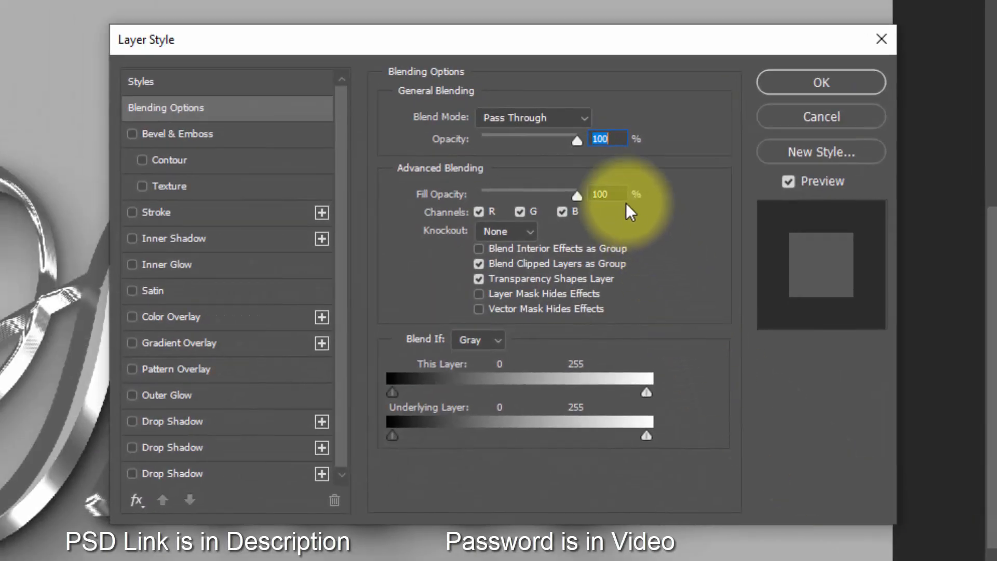
{"action": "left_click", "coordinate": [605, 182]}
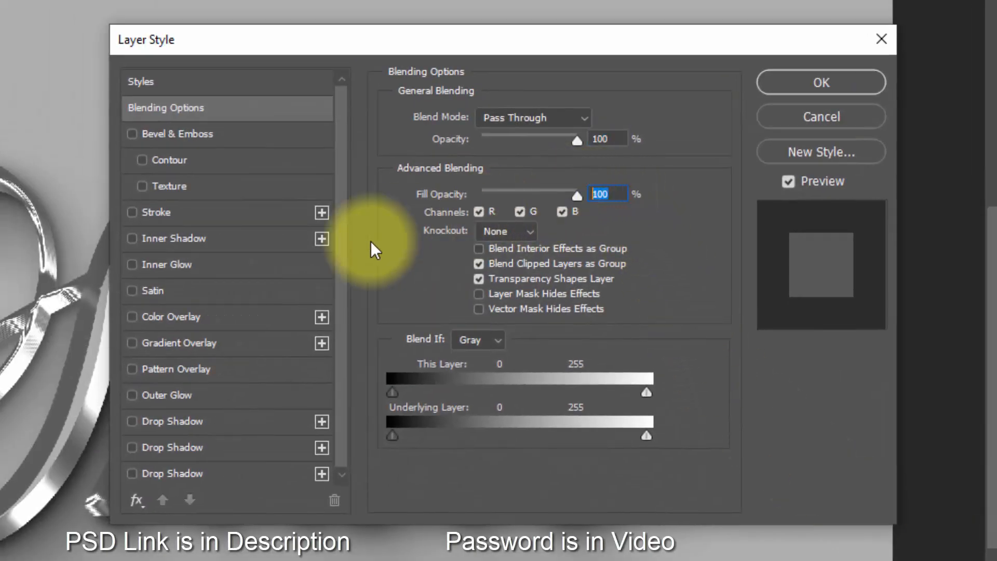
{"action": "left_click", "coordinate": [219, 315]}
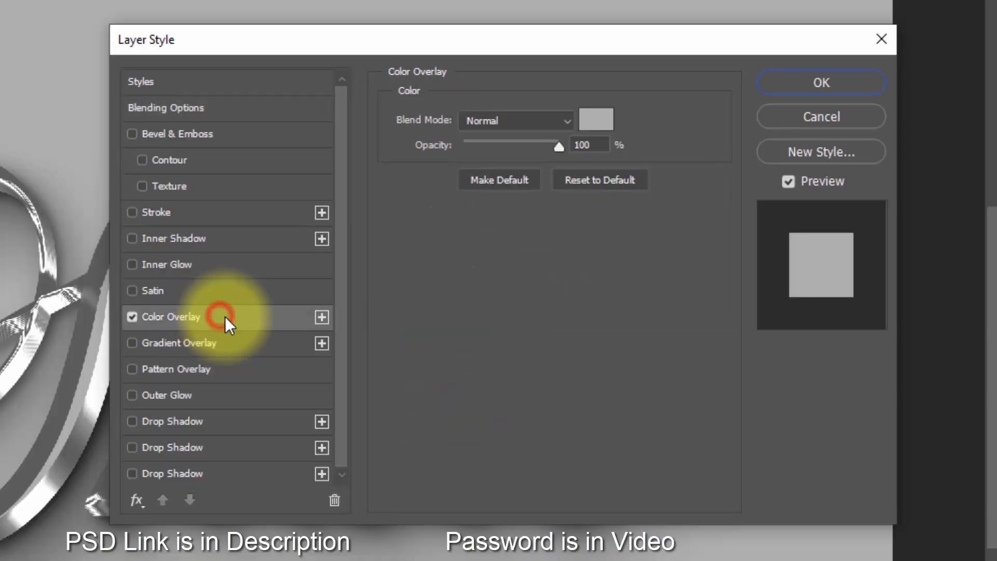
{"action": "left_click", "coordinate": [528, 120]}
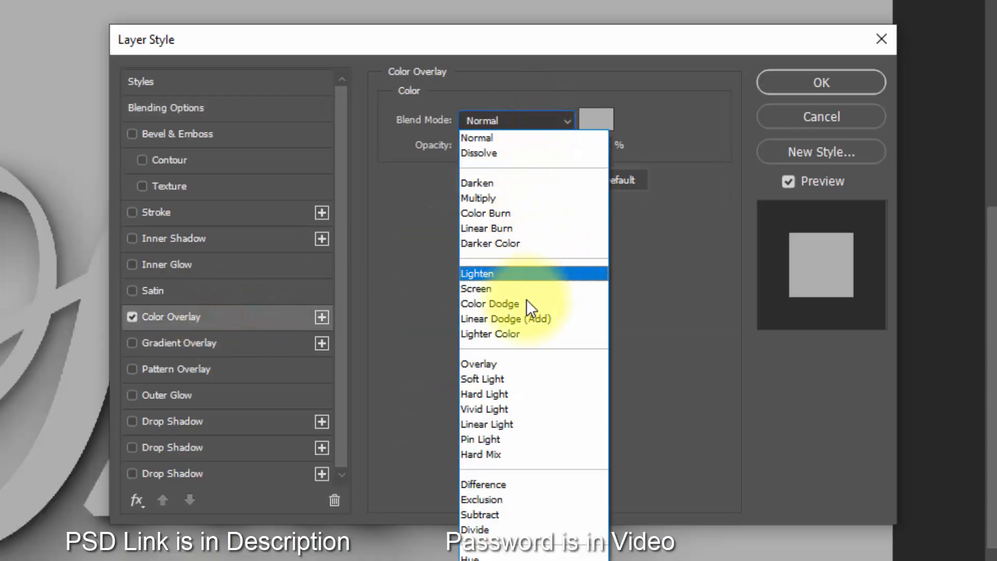
{"action": "left_click", "coordinate": [530, 229]}
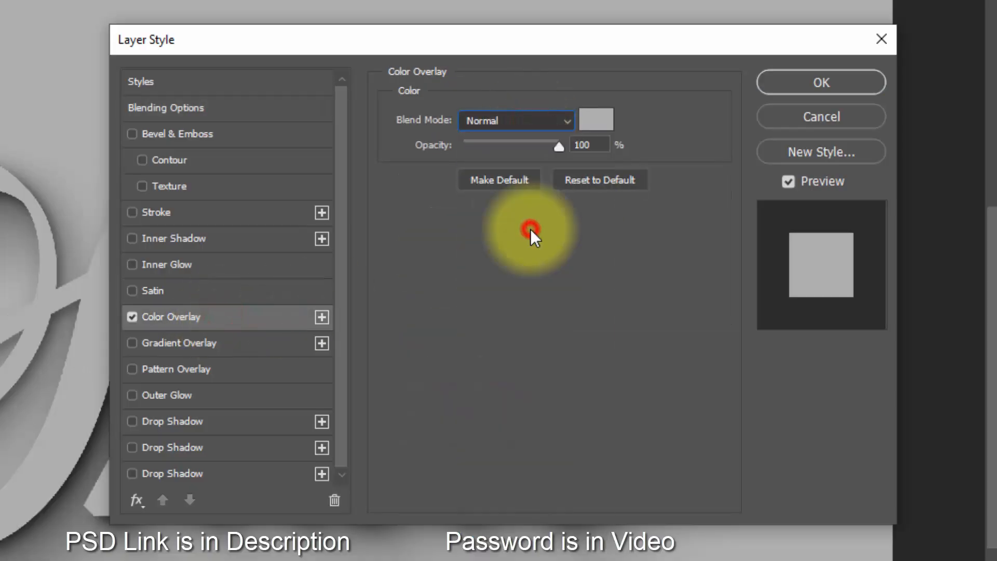
Step: Set the Border group's overlay color to #6a6a6a, apply the style and collapse its effects list
{"action": "left_click", "coordinate": [597, 136]}
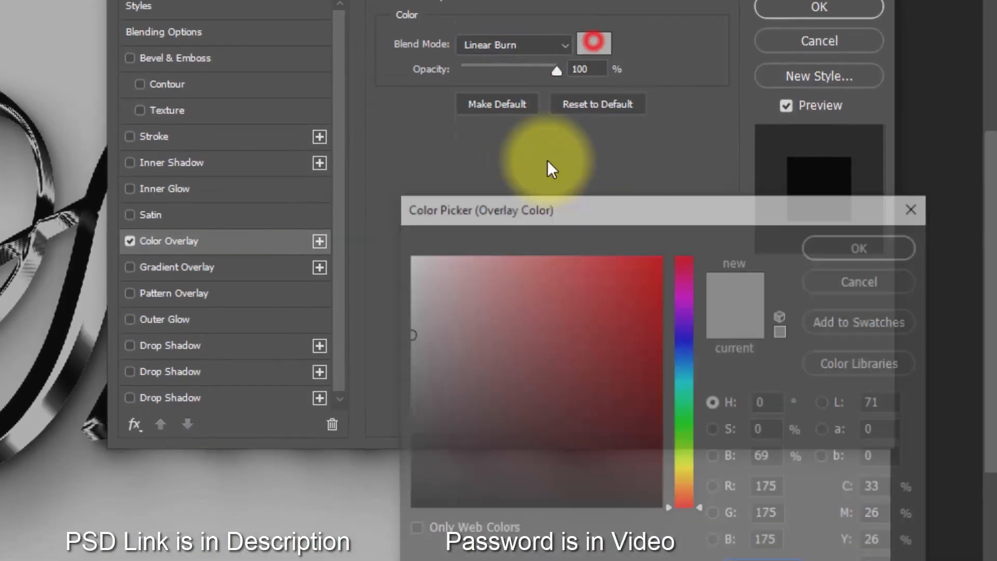
{"action": "type", "text": "6a6a6a"}
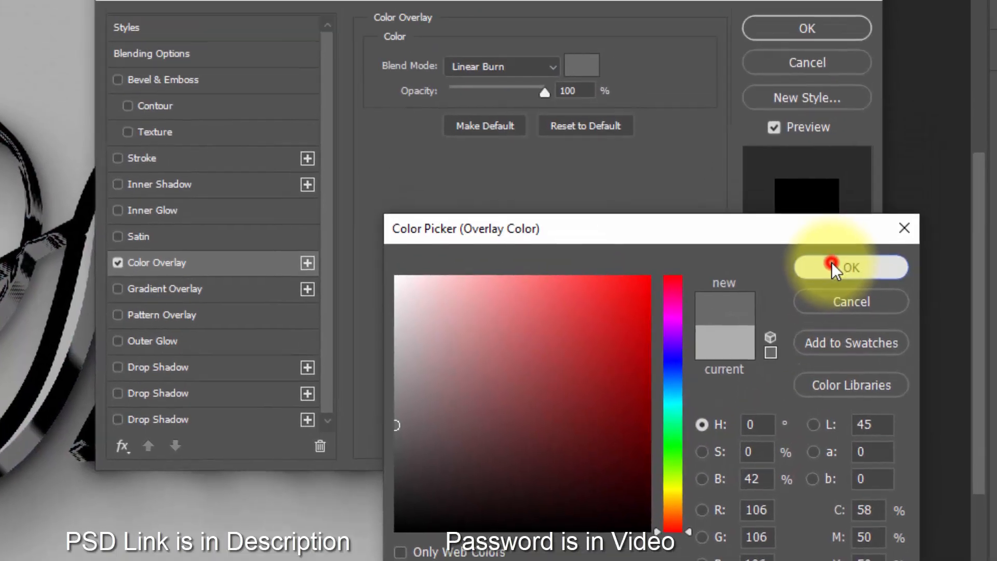
{"action": "left_click", "coordinate": [841, 159]}
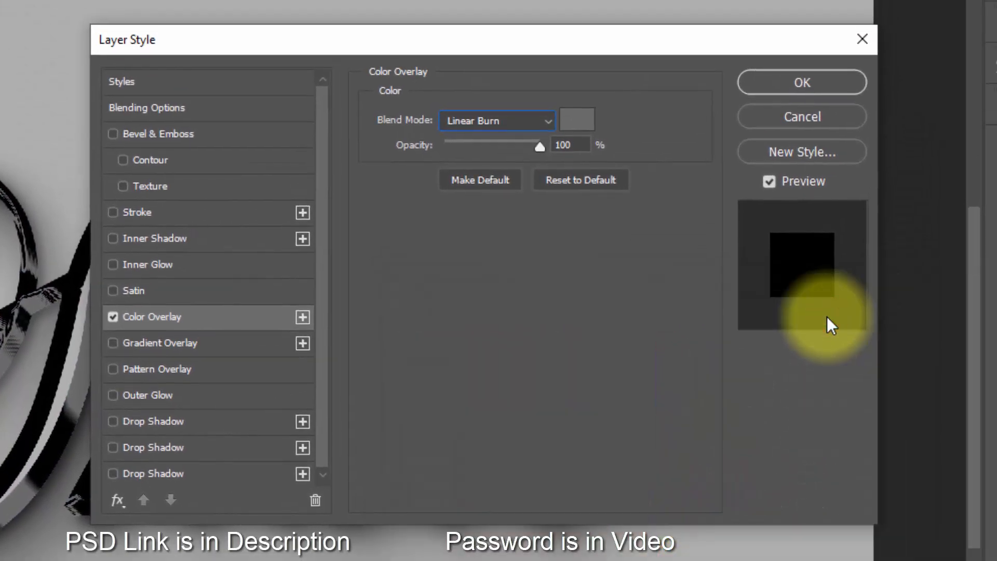
{"action": "left_click", "coordinate": [805, 76]}
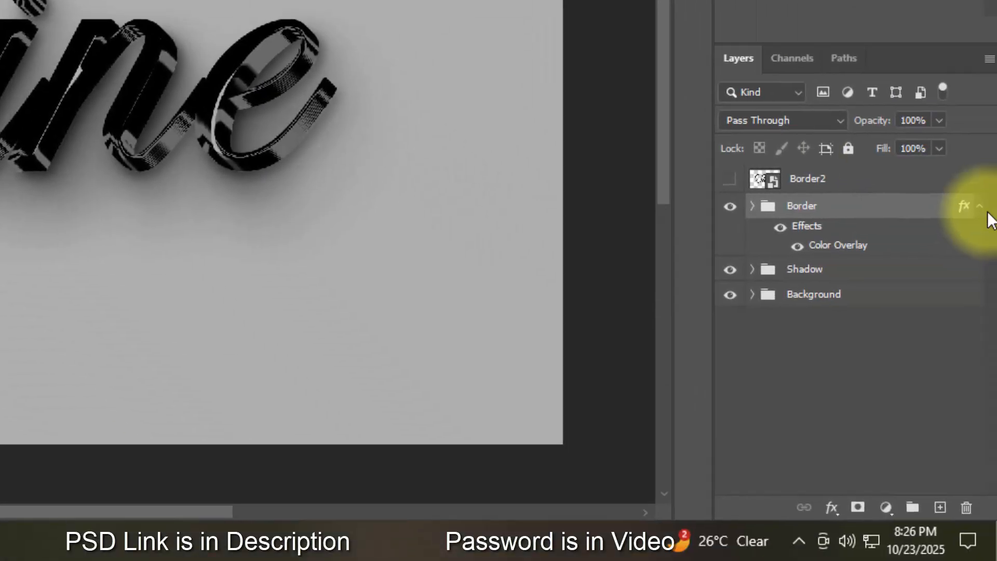
{"action": "left_click", "coordinate": [980, 213]}
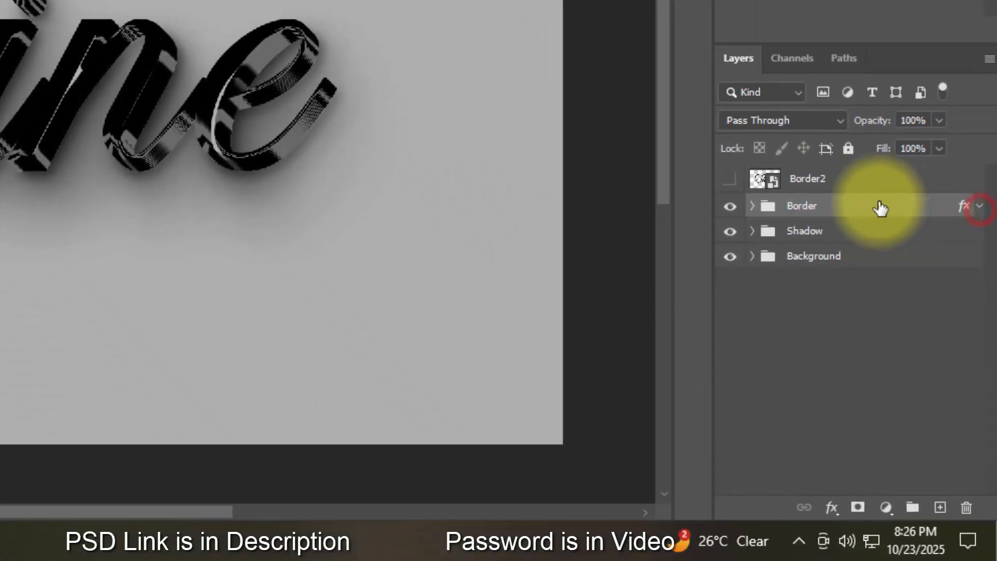
Step: Show the Border2 layer and set its fill opacity to 0% in the blending options
{"action": "left_click", "coordinate": [730, 179]}
{"action": "left_click", "coordinate": [855, 190]}
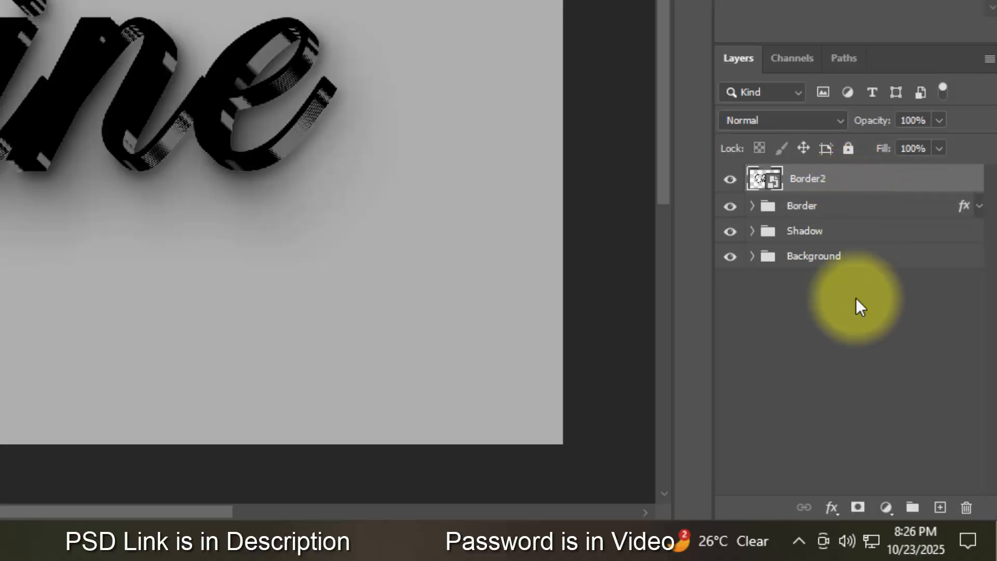
{"action": "left_click", "coordinate": [831, 508]}
{"action": "left_click", "coordinate": [856, 316]}
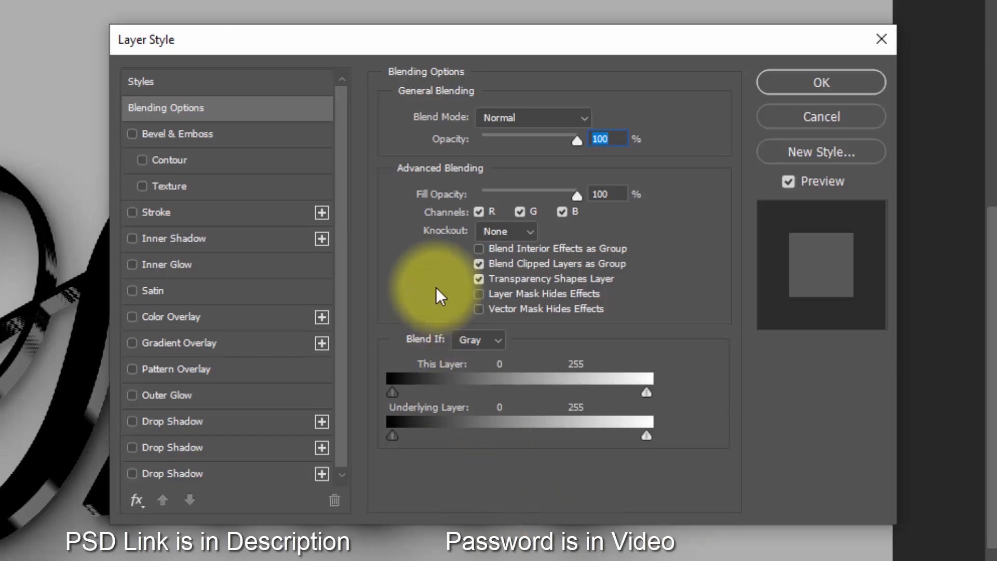
{"action": "left_click", "coordinate": [605, 194]}
{"action": "type", "text": "0"}
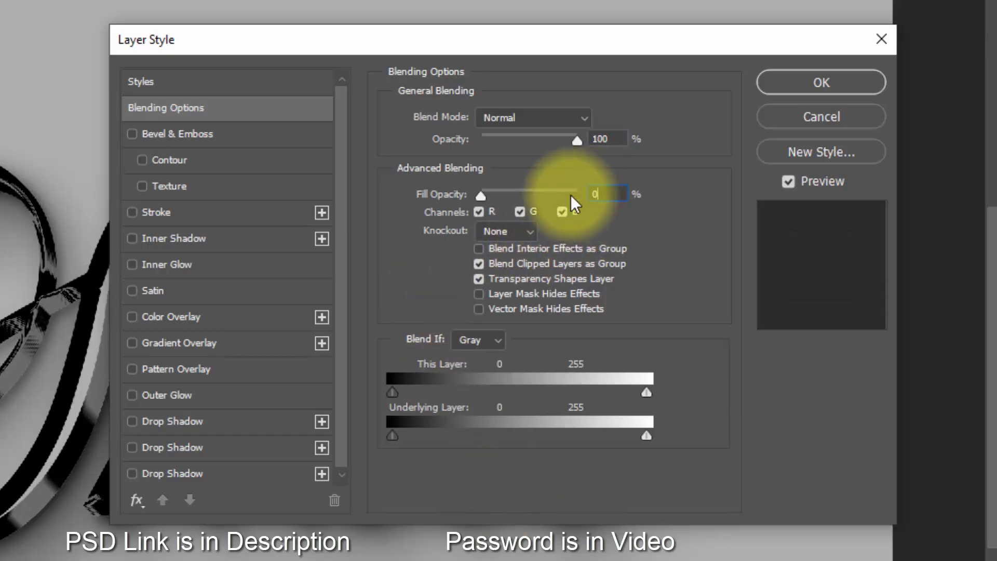
Step: Add a Stroke Emboss bevel with Contour enabled and a 10 px inside Stroke to the Border2 layer
{"action": "left_click", "coordinate": [250, 137]}
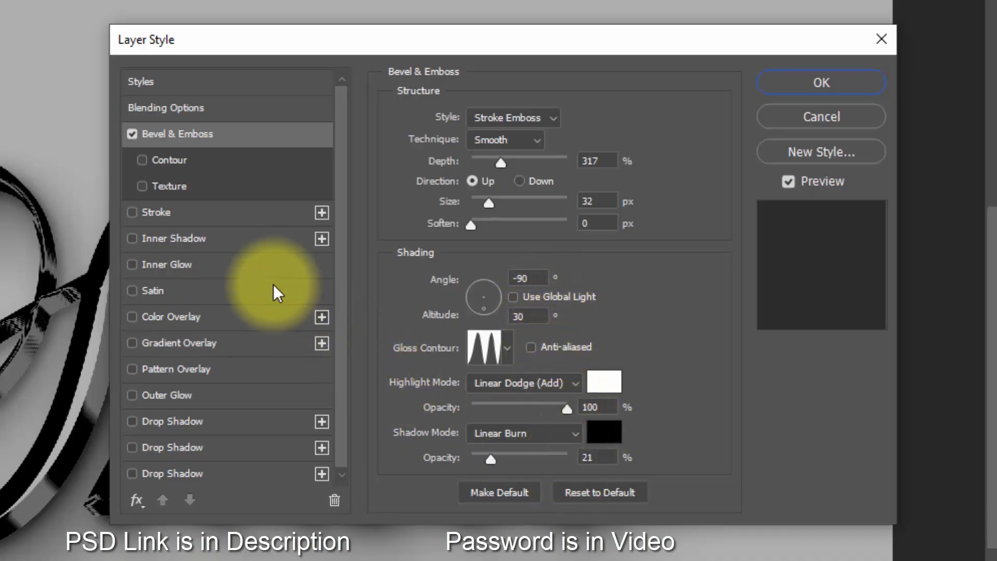
{"action": "left_click", "coordinate": [215, 217]}
{"action": "left_click", "coordinate": [215, 159]}
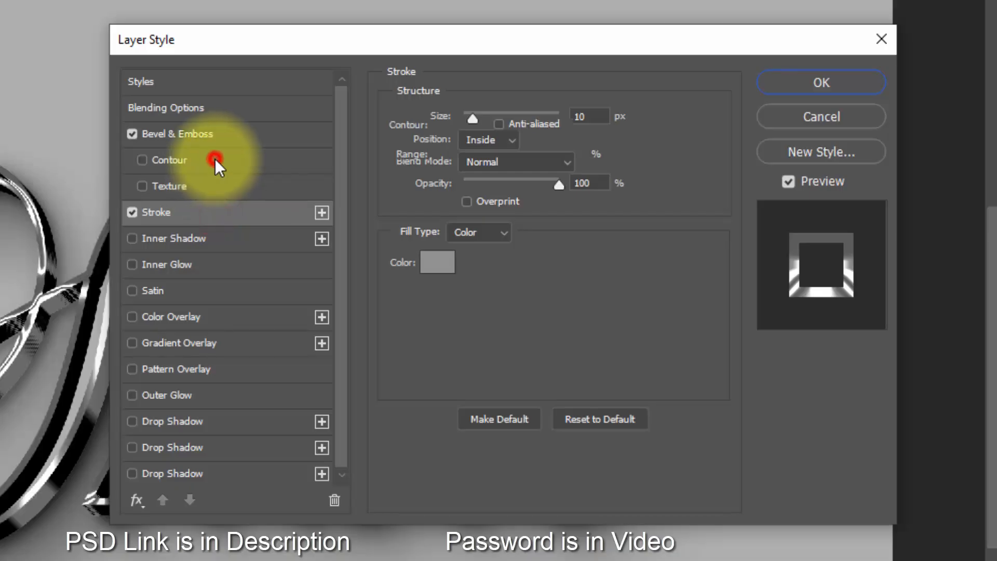
{"action": "left_click", "coordinate": [218, 215]}
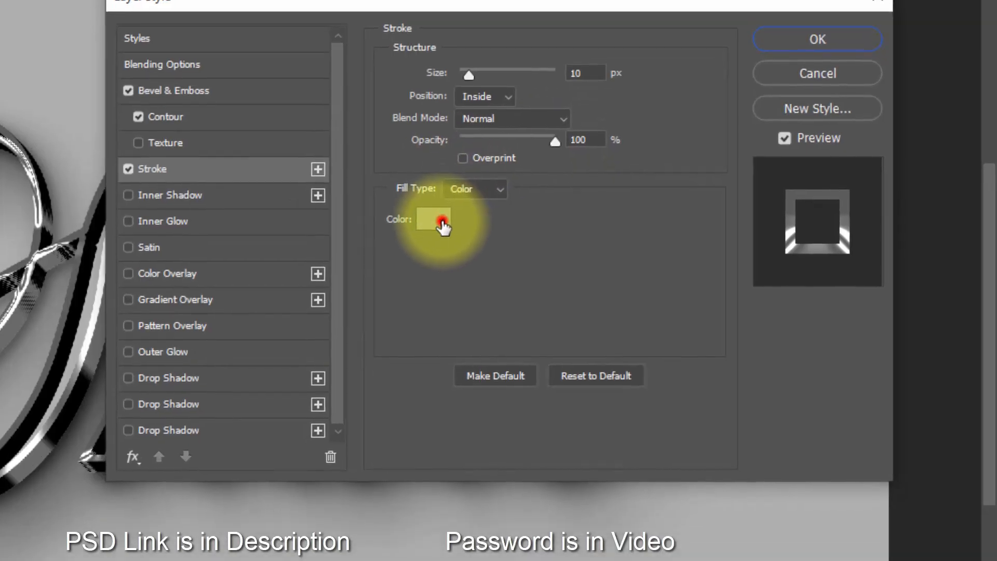
Step: Set the Border2 stroke color to #929292, apply the style and collapse the layer's effects list
{"action": "left_click", "coordinate": [439, 262]}
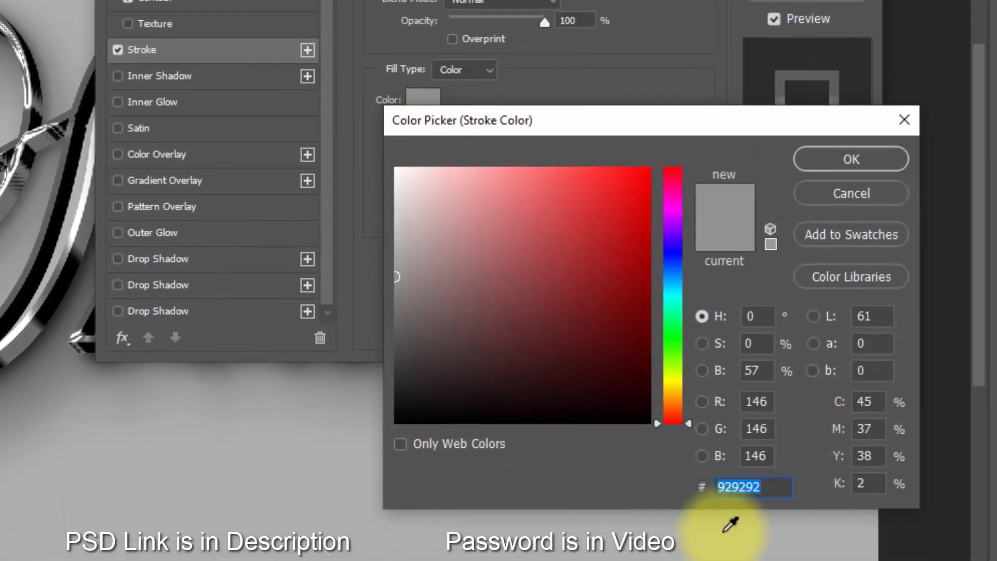
{"action": "left_click", "coordinate": [852, 159]}
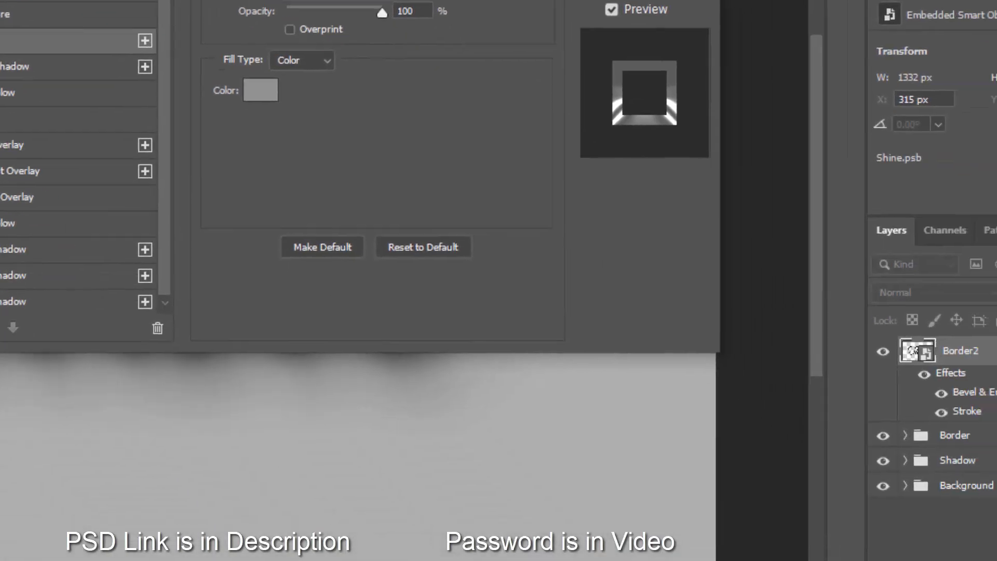
{"action": "left_click", "coordinate": [809, 30]}
{"action": "left_click", "coordinate": [978, 178]}
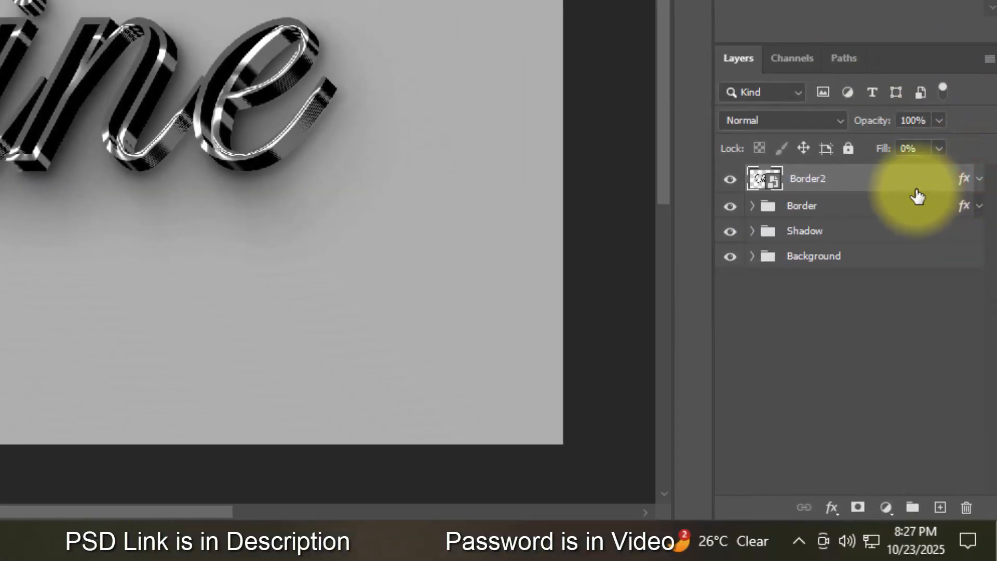
Step: Duplicate the Border2 layer nine times, nudging the successive copies one pixel up and one pixel to the left
{"action": "key", "text": "ctrl+j"}
{"action": "key", "text": "Up"}
{"action": "key", "text": "Left"}
{"action": "key", "text": "Up"}
{"action": "key", "text": "Left"}
{"action": "key", "text": "ctrl+j"}
{"action": "key", "text": "Up"}
{"action": "key", "text": "Left"}
{"action": "key", "text": "ctrl+j"}
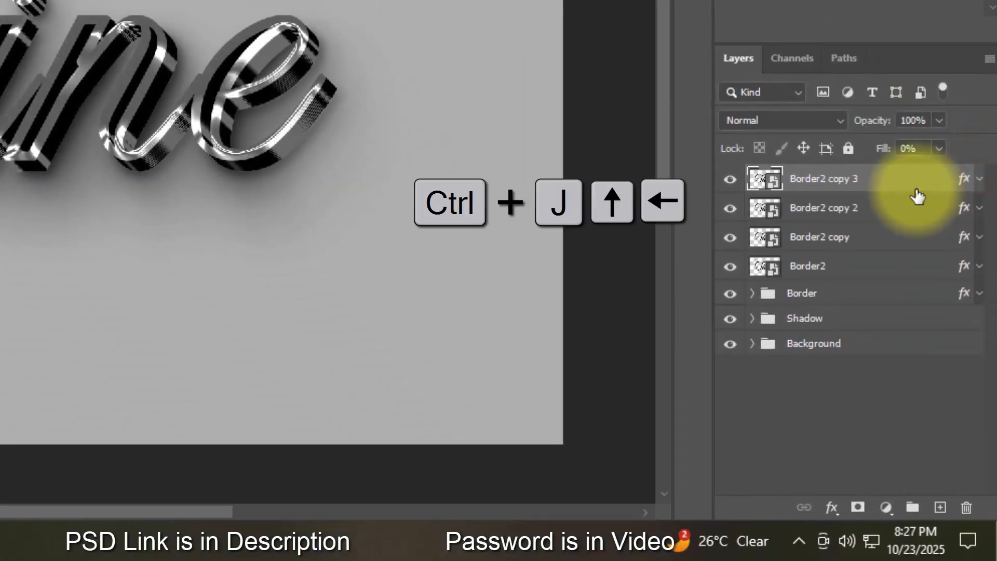
{"action": "key", "text": "Up"}
{"action": "key", "text": "Left"}
{"action": "key", "text": "ctrl+j"}
{"action": "key", "text": "Up"}
{"action": "key", "text": "Left"}
{"action": "key", "text": "ctrl+j"}
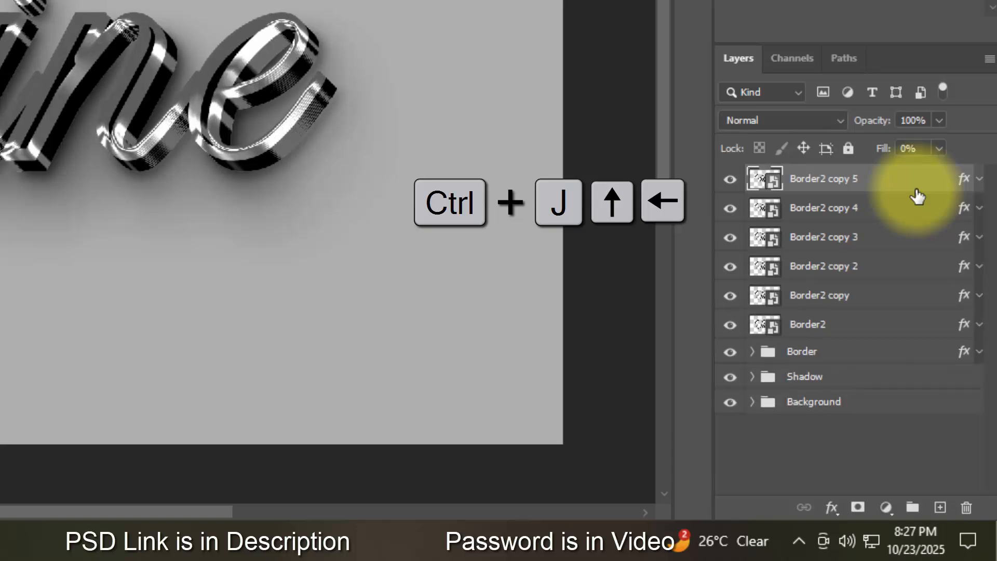
{"action": "key", "text": "Up"}
{"action": "key", "text": "Left"}
{"action": "key", "text": "ctrl+j"}
{"action": "key", "text": "Up"}
{"action": "key", "text": "Left"}
{"action": "key", "text": "ctrl+j"}
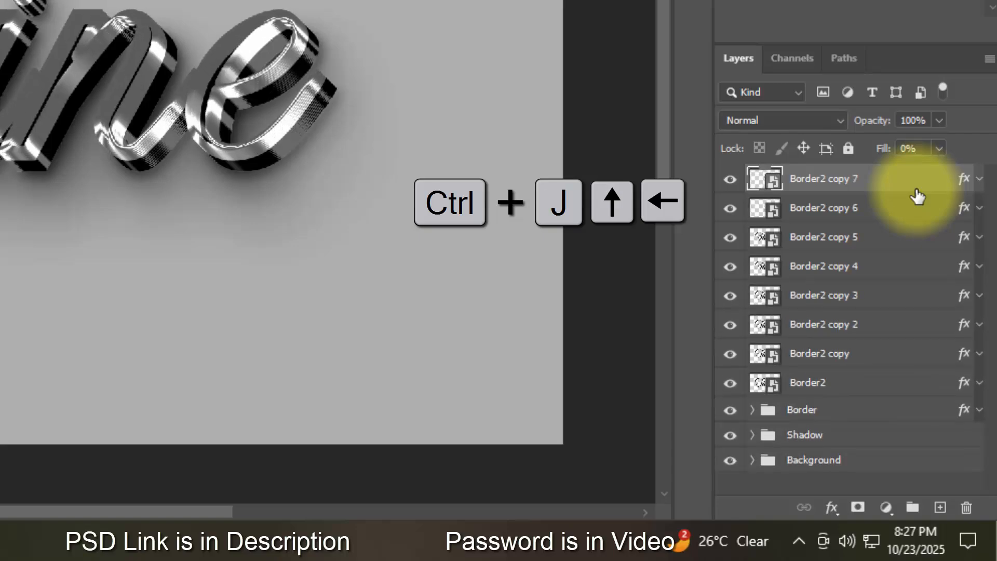
{"action": "key", "text": "Up"}
{"action": "key", "text": "Left"}
{"action": "key", "text": "ctrl+j"}
{"action": "key", "text": "ctrl+j"}
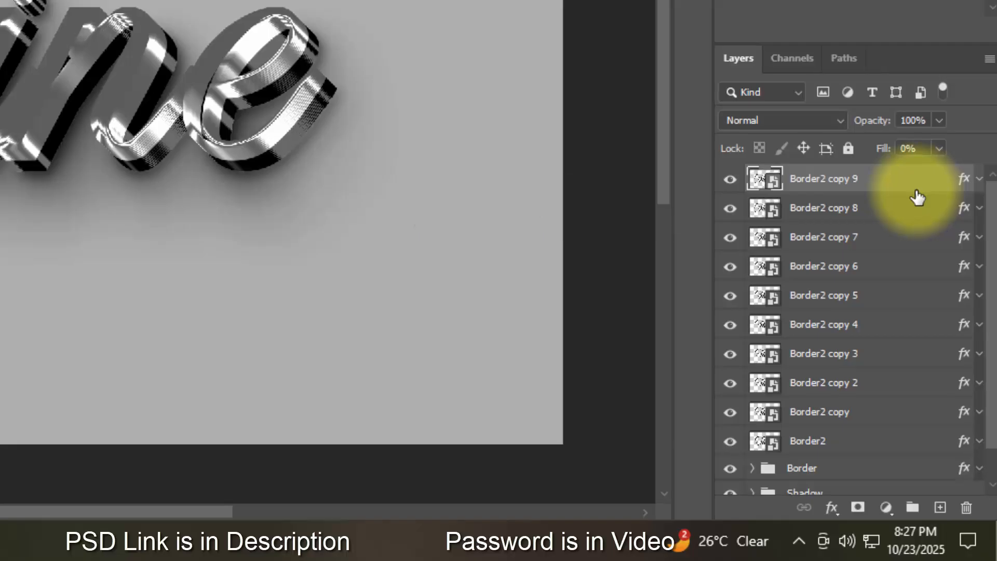
Step: Group the layers from Border2 through Border2 copy 8 and name the group Border 2
{"action": "left_click", "coordinate": [905, 208]}
{"action": "scroll", "coordinate": [888, 291], "scroll_direction": "down", "scroll_amount": 1}
{"action": "left_click", "coordinate": [857, 408], "text": "shift"}
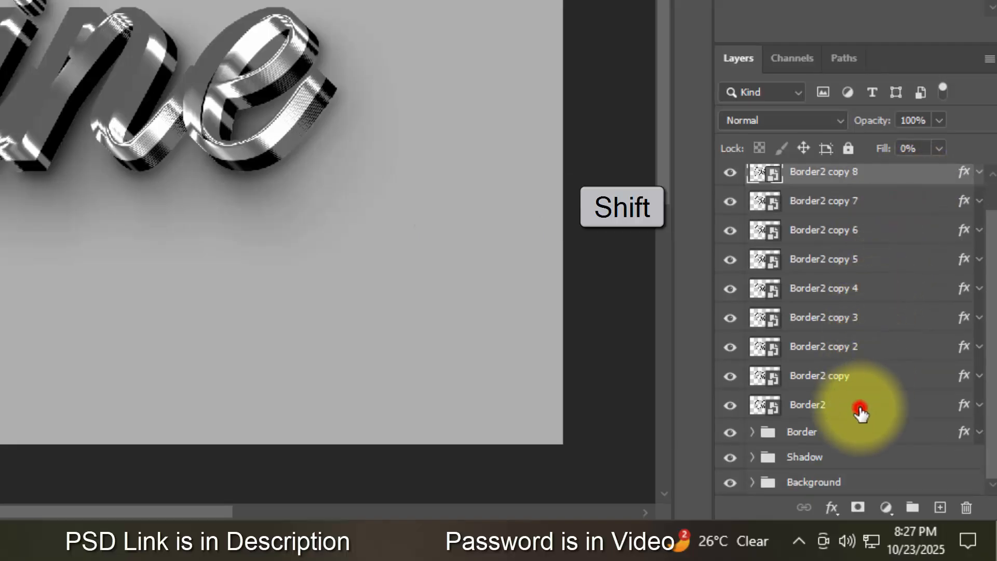
{"action": "left_click", "coordinate": [911, 507]}
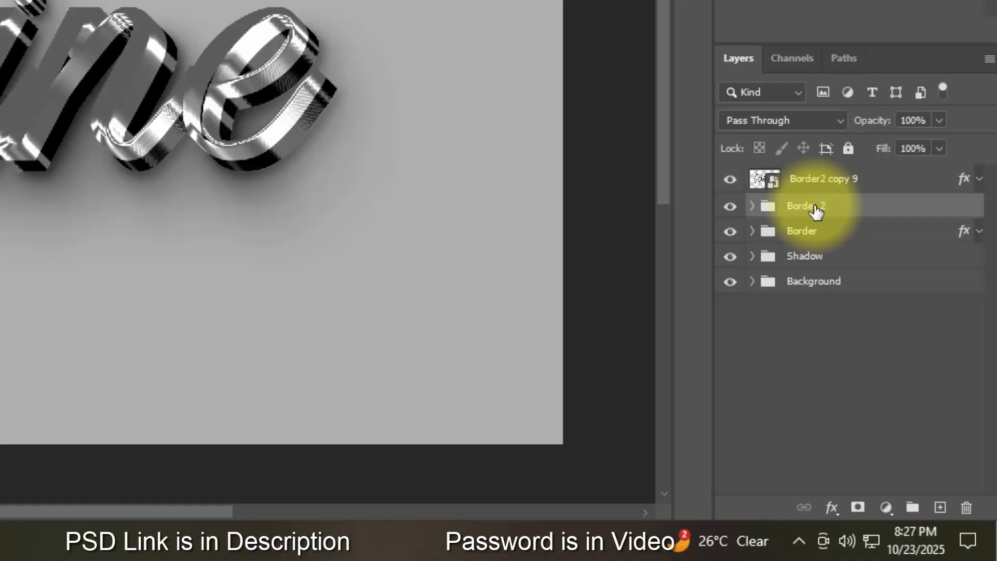
Step: Add a Color Overlay with the Linear Burn blend mode to the Border 2 group
{"action": "left_click", "coordinate": [831, 508]}
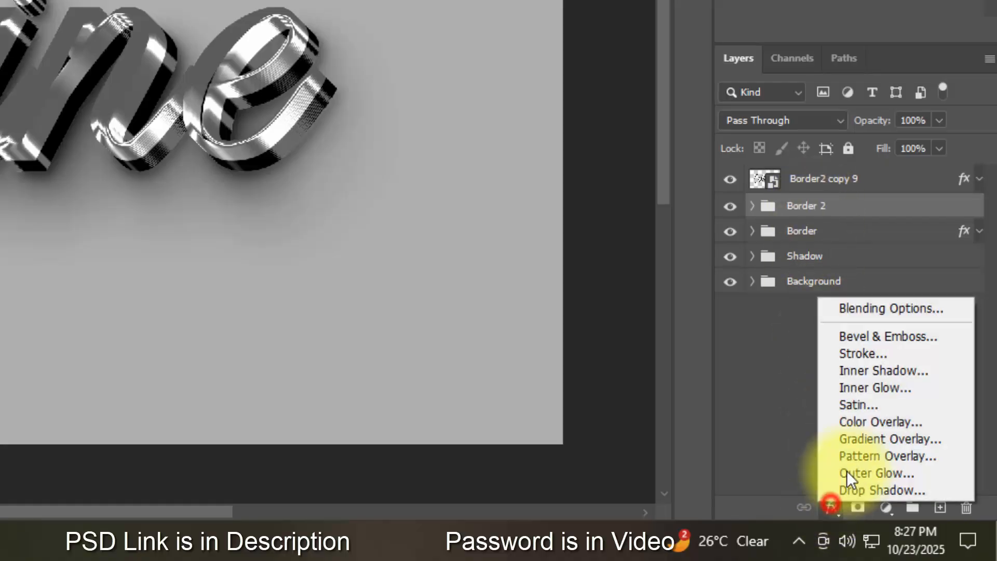
{"action": "left_click", "coordinate": [874, 311]}
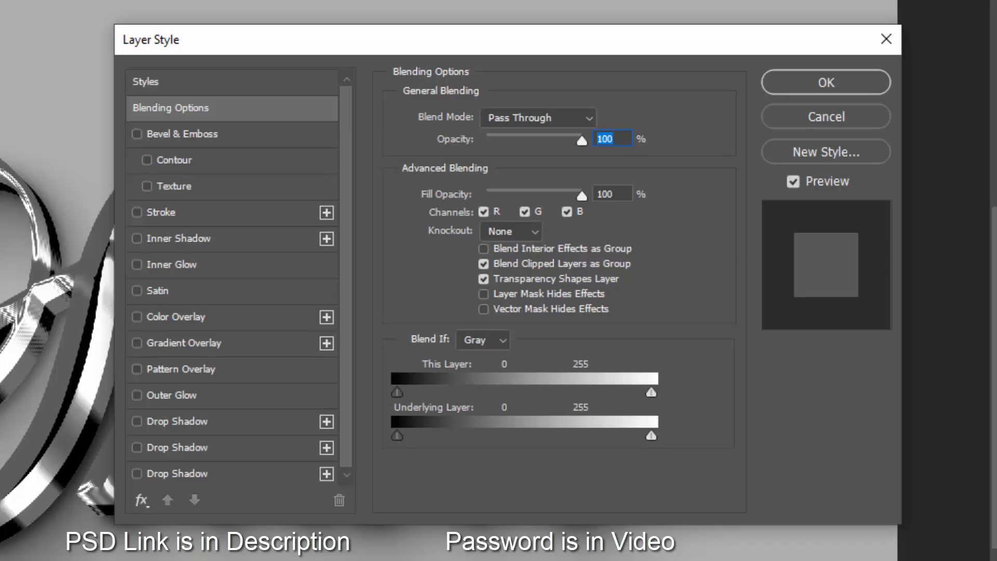
{"action": "left_click", "coordinate": [627, 194]}
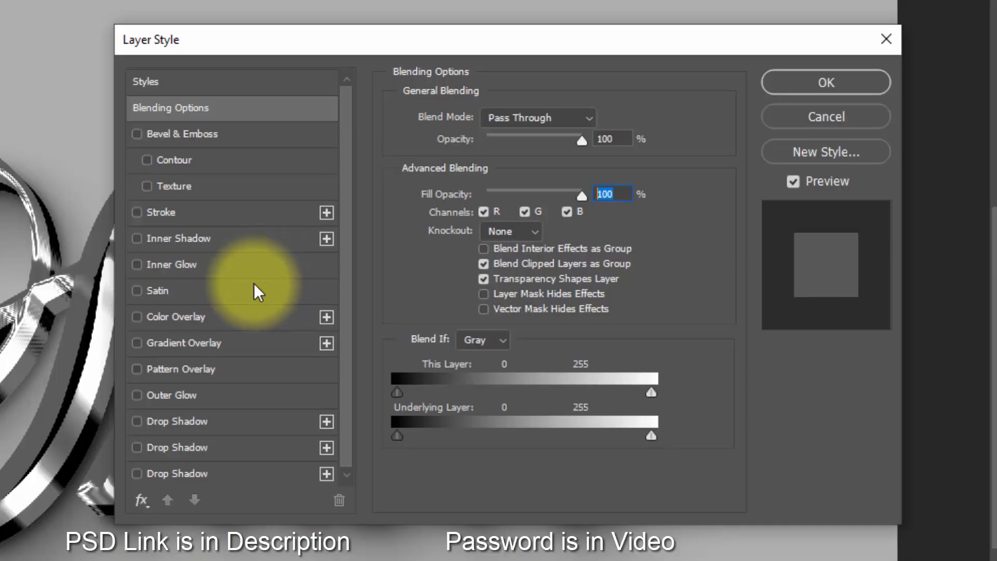
{"action": "left_click", "coordinate": [233, 316]}
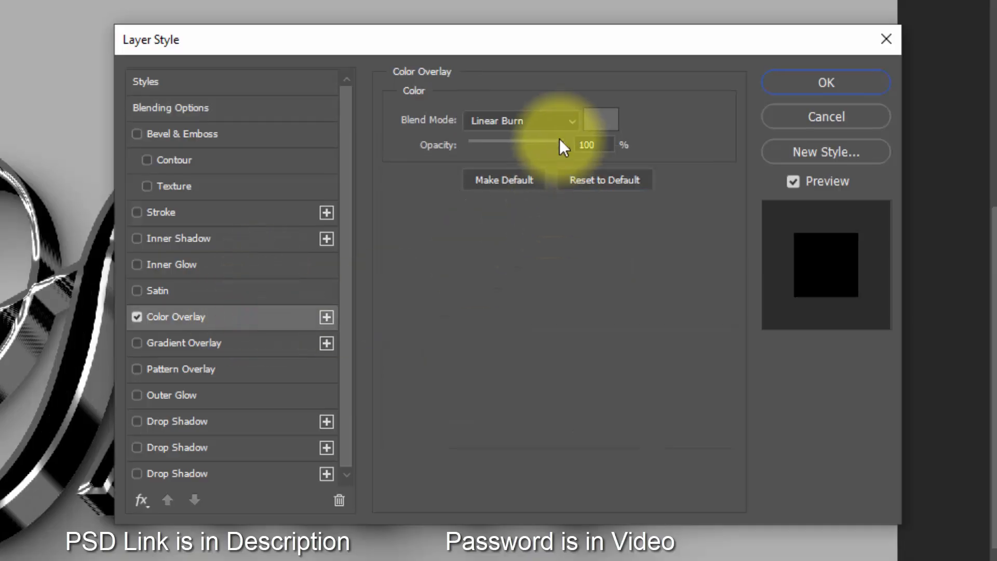
Step: Set the Border 2 group's overlay color to #b1b1b1, apply the style and collapse its effects list
{"action": "left_click", "coordinate": [596, 129]}
{"action": "left_click", "coordinate": [723, 531]}
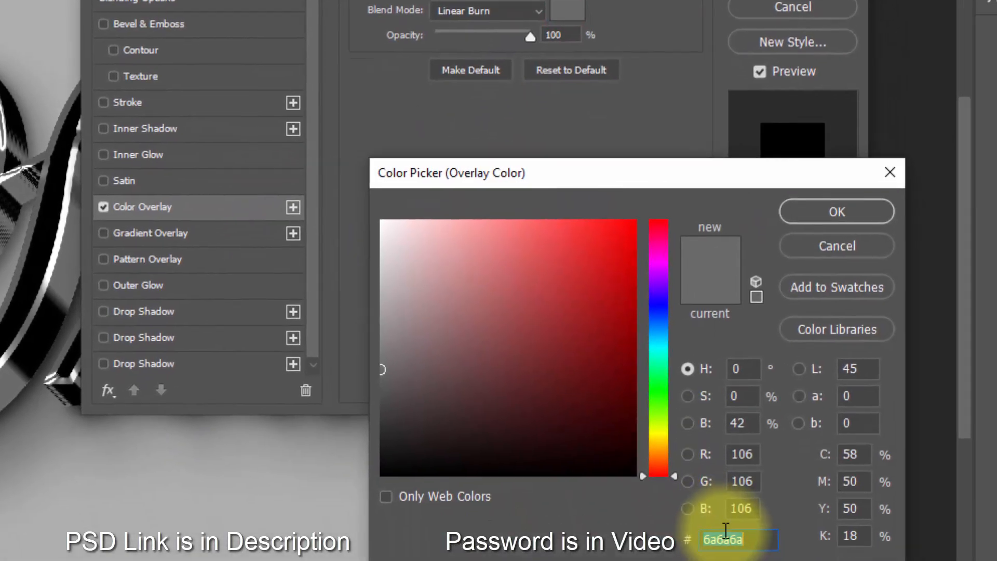
{"action": "type", "text": "b1b1b1"}
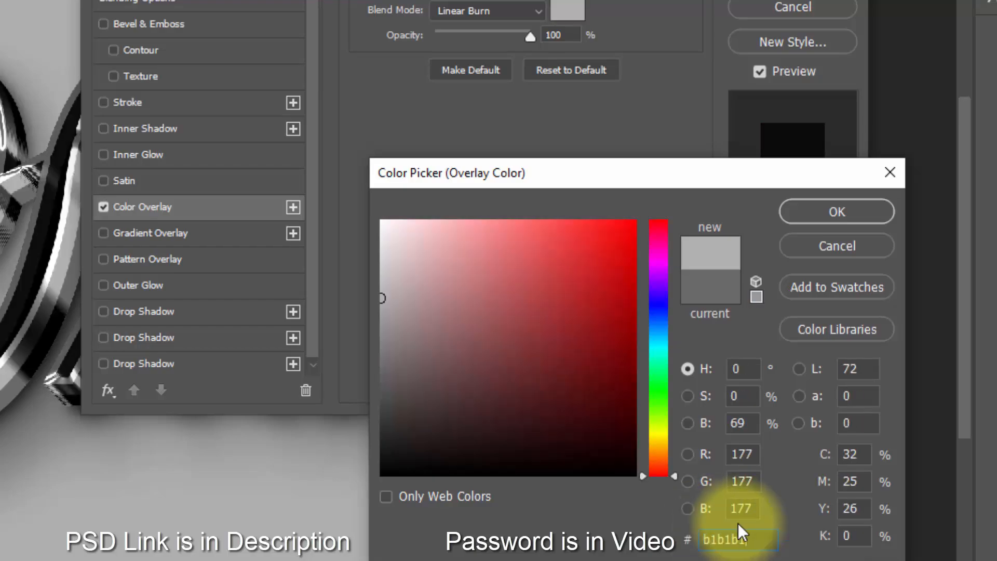
{"action": "left_click", "coordinate": [838, 221]}
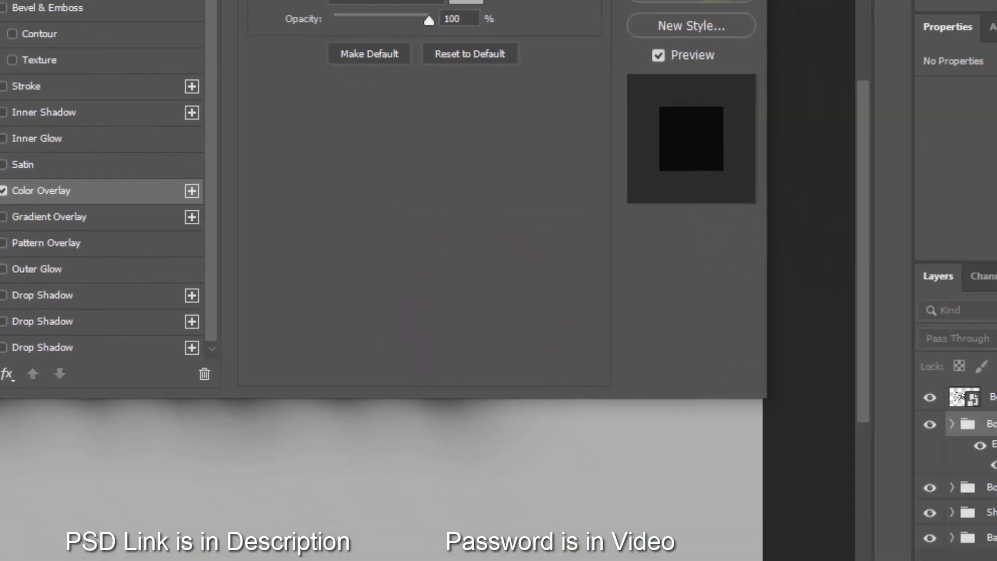
{"action": "left_click", "coordinate": [815, 85]}
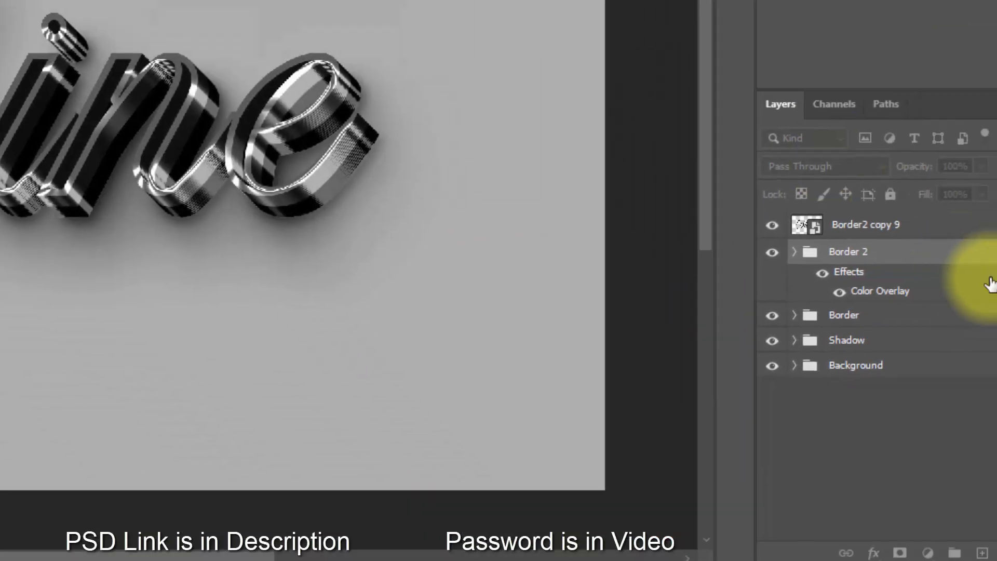
{"action": "left_click", "coordinate": [980, 207]}
Step: Rename the Border2 copy 9 layer as Surface and clear its layer style
{"action": "left_click", "coordinate": [830, 190]}
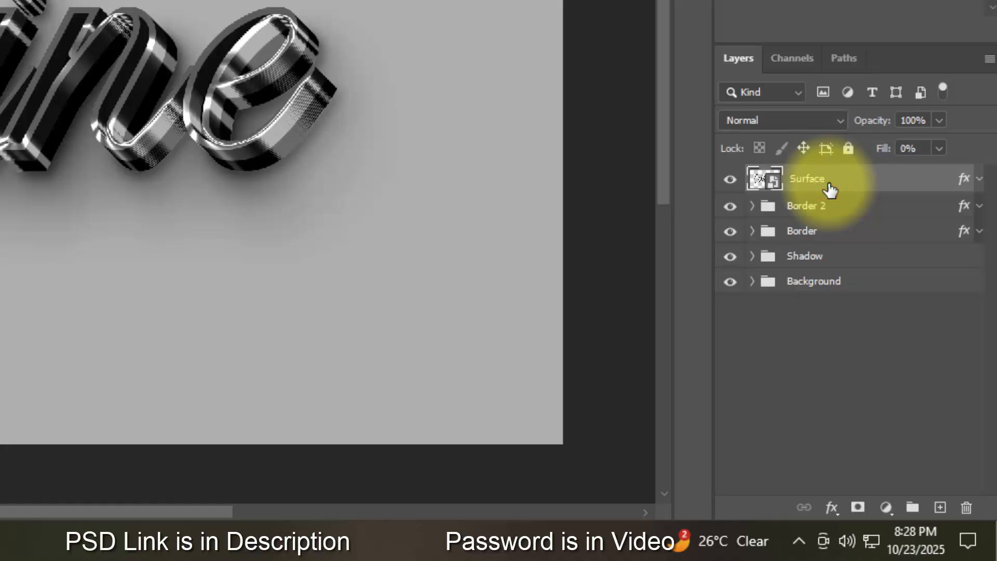
{"action": "right_click", "coordinate": [891, 181]}
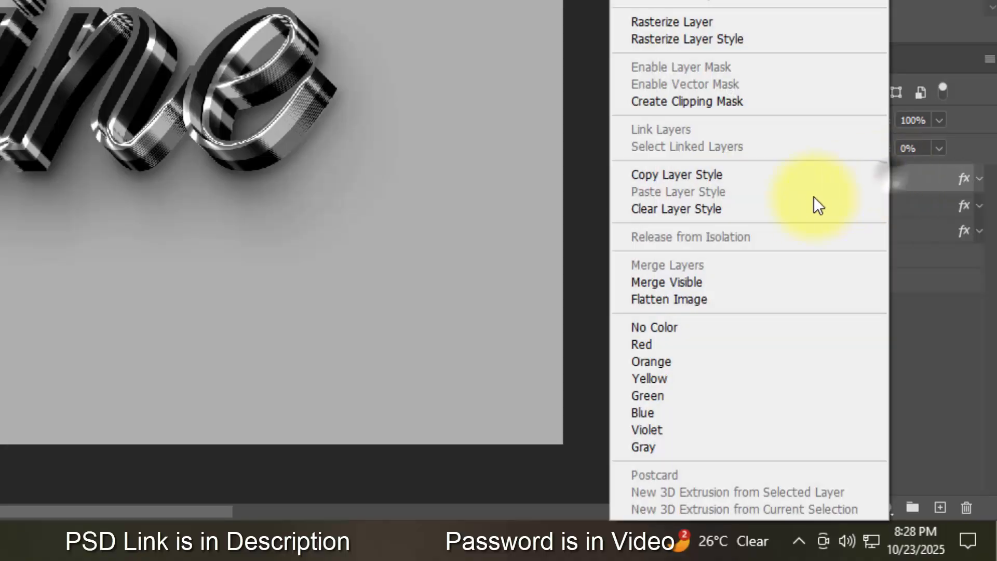
{"action": "left_click", "coordinate": [800, 208]}
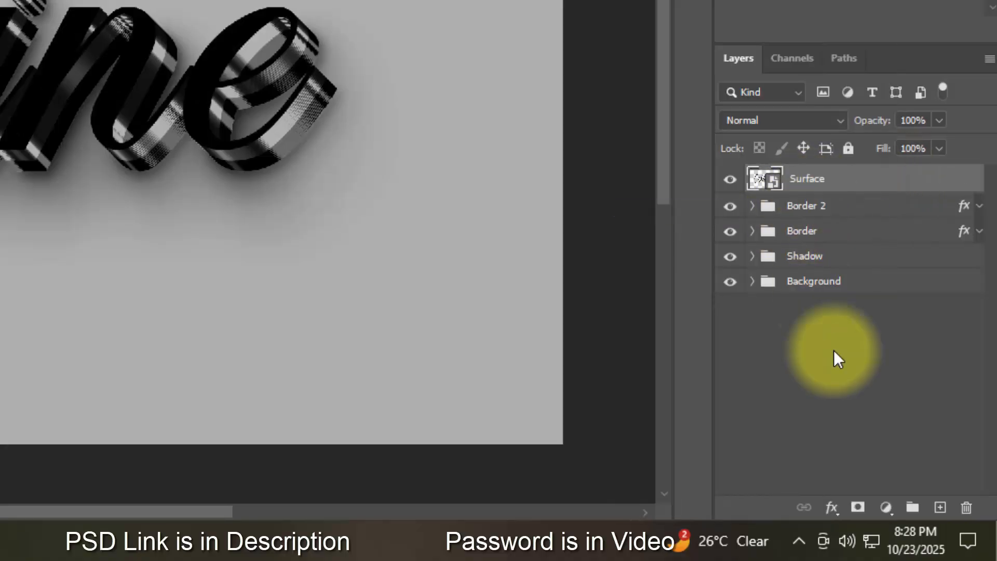
Step: Set the Surface layer's fill opacity to 0% in the blending options
{"action": "left_click", "coordinate": [832, 507]}
{"action": "left_click", "coordinate": [864, 315]}
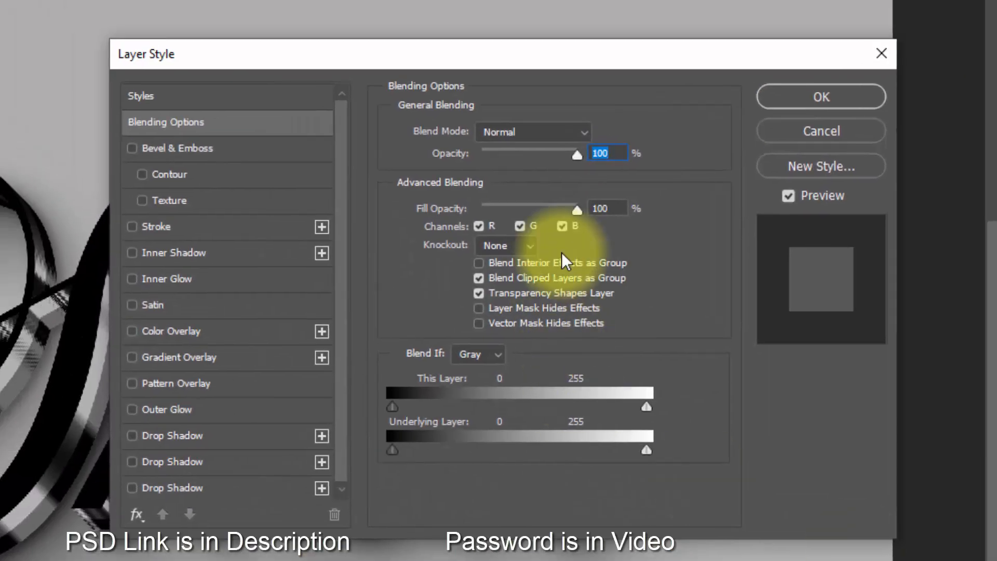
{"action": "left_click", "coordinate": [591, 172]}
{"action": "type", "text": "0"}
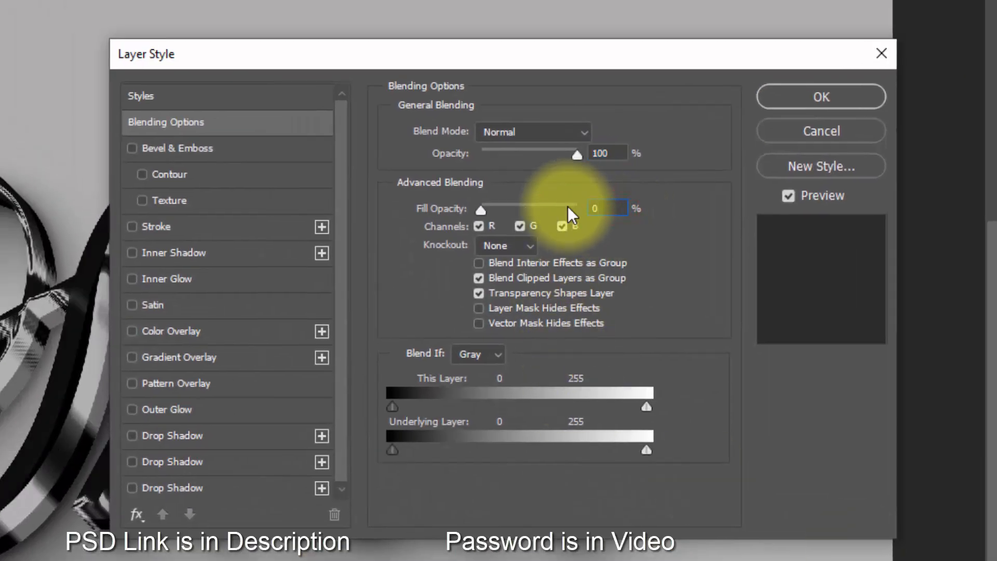
Step: Add a Gradient Overlay to the Surface layer and import the 2 Gradients file from the Desktop
{"action": "left_click", "coordinate": [245, 356]}
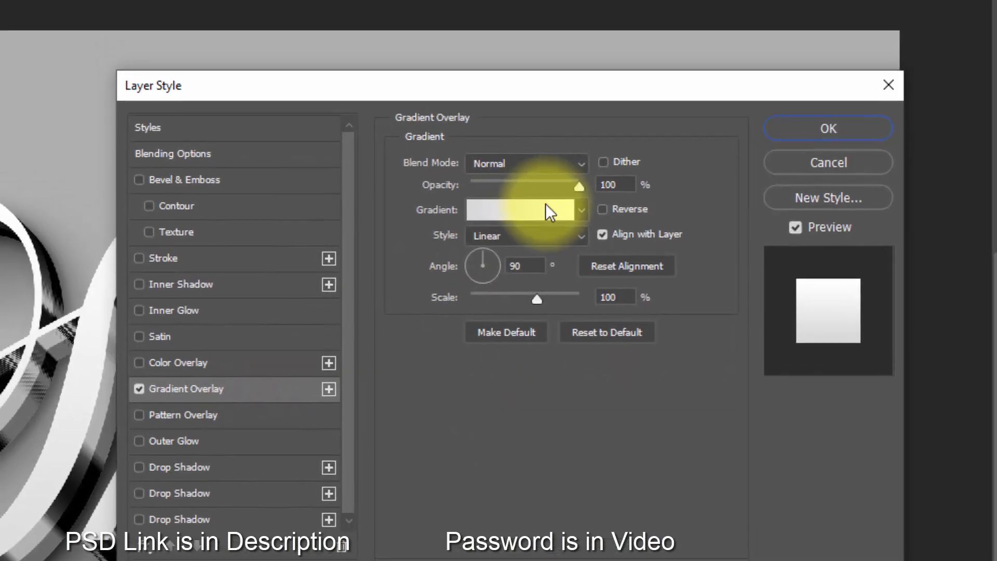
{"action": "left_click", "coordinate": [531, 177]}
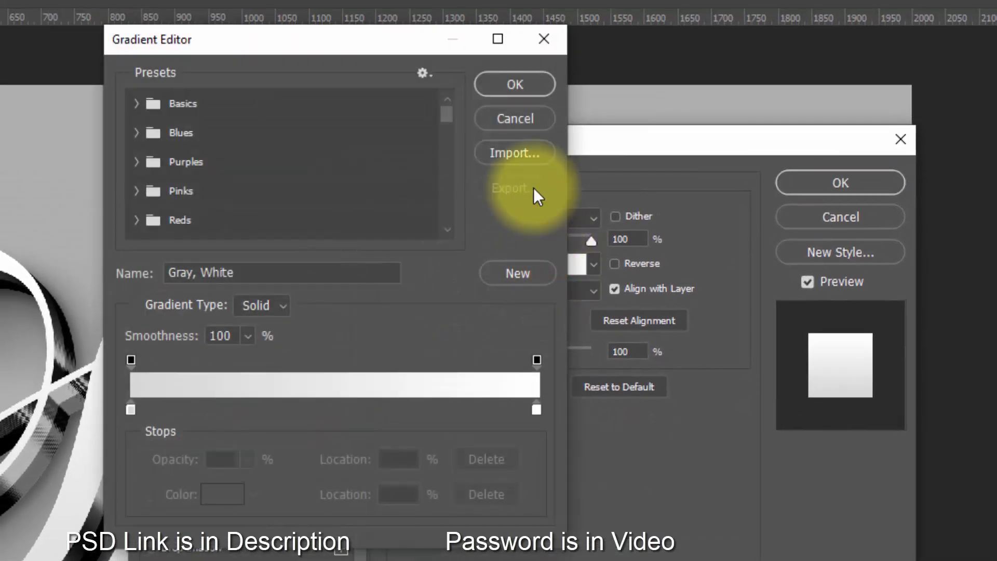
{"action": "left_click", "coordinate": [522, 155]}
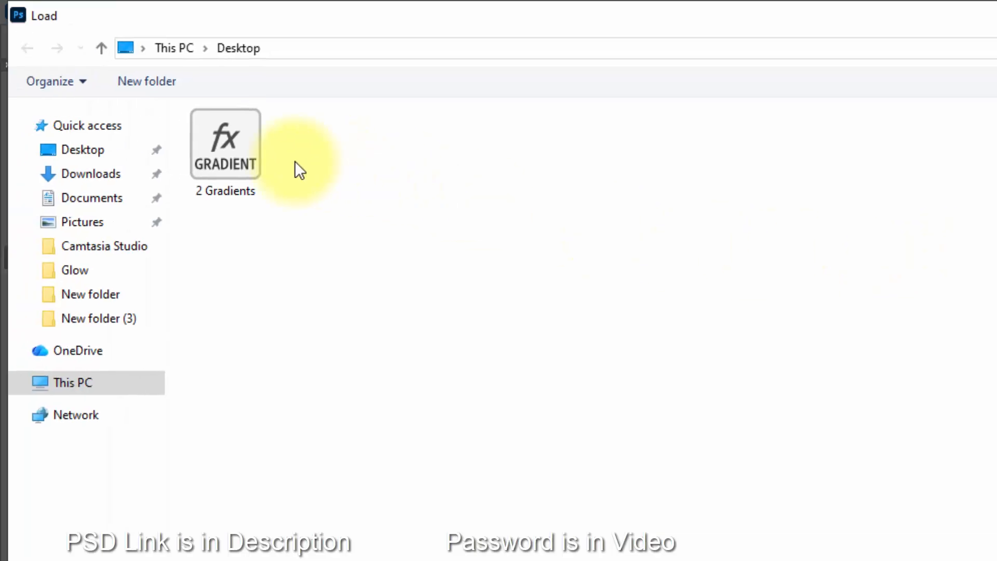
{"action": "double_click", "coordinate": [226, 148]}
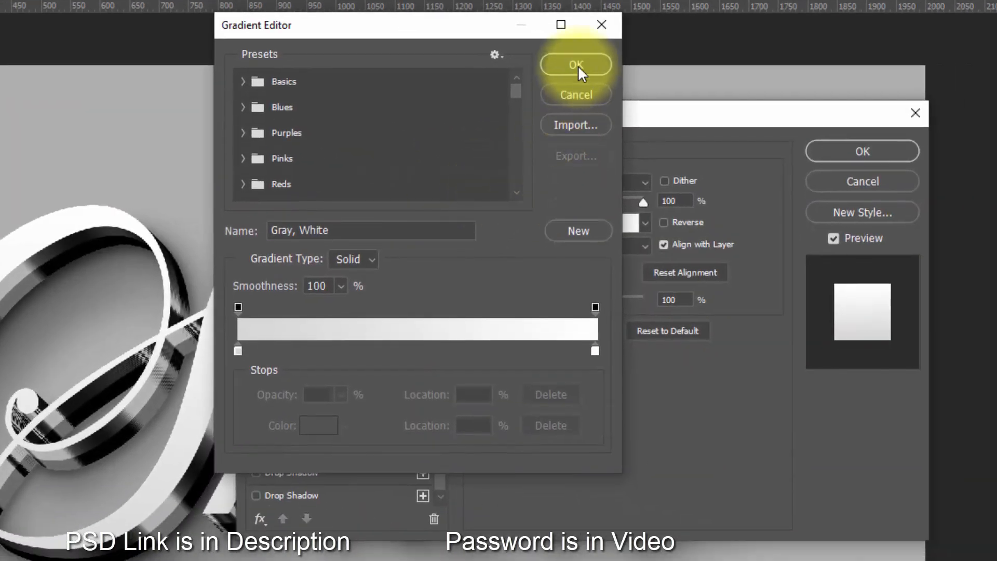
{"action": "left_click", "coordinate": [577, 64]}
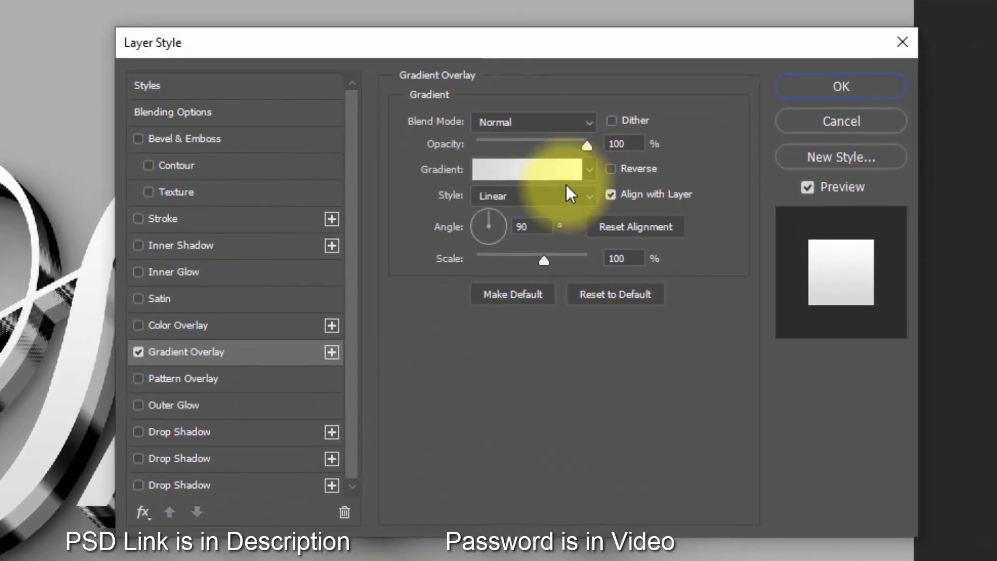
Step: Choose the metallic gray gradient from the 2 Gradients folder for the Surface layer's overlay and reverse it
{"action": "left_click", "coordinate": [583, 165]}
{"action": "scroll", "coordinate": [488, 311], "scroll_direction": "down", "scroll_amount": 10}
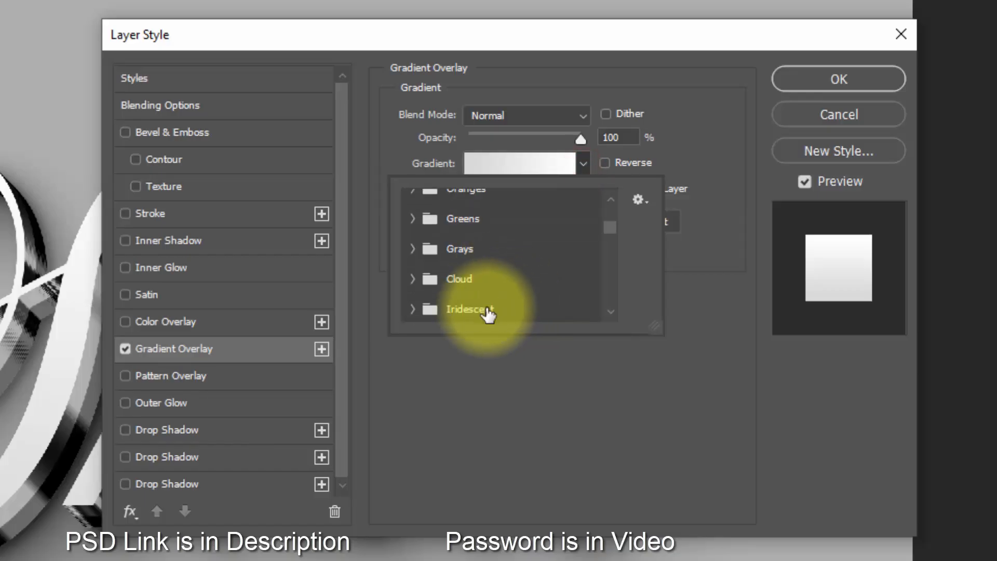
{"action": "scroll", "coordinate": [552, 304], "scroll_direction": "down", "scroll_amount": 15}
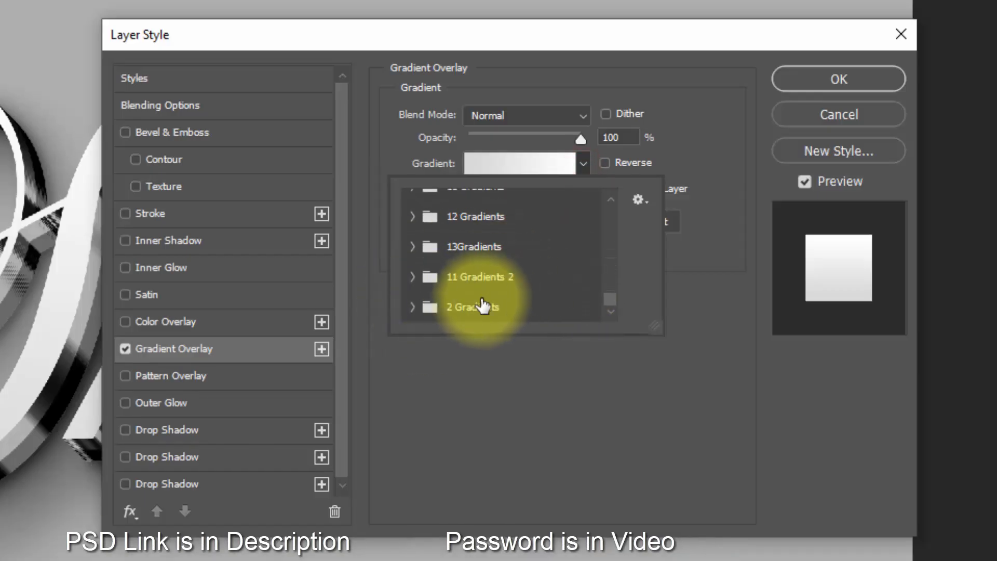
{"action": "left_click", "coordinate": [412, 308]}
{"action": "left_click", "coordinate": [448, 311]}
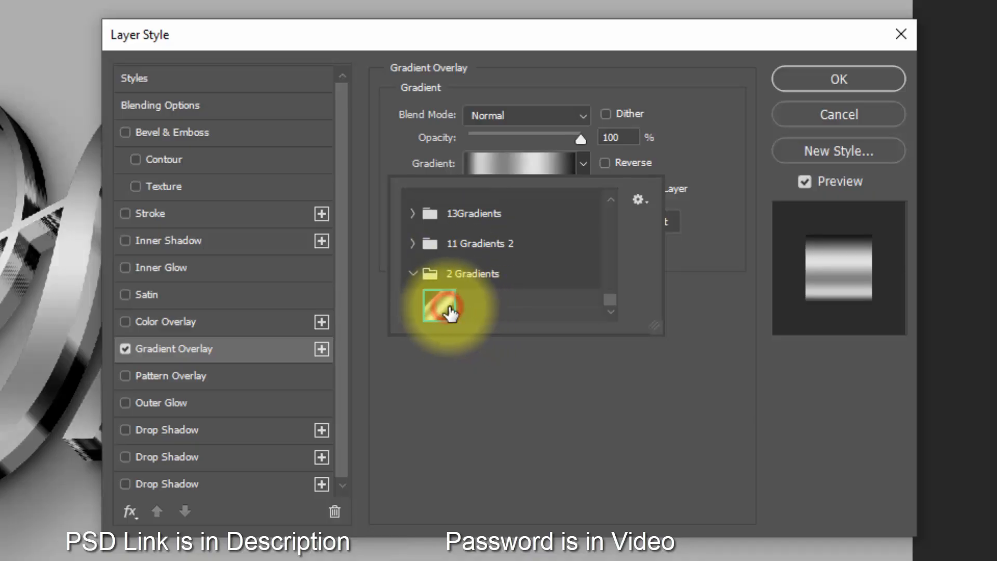
{"action": "left_click", "coordinate": [705, 251]}
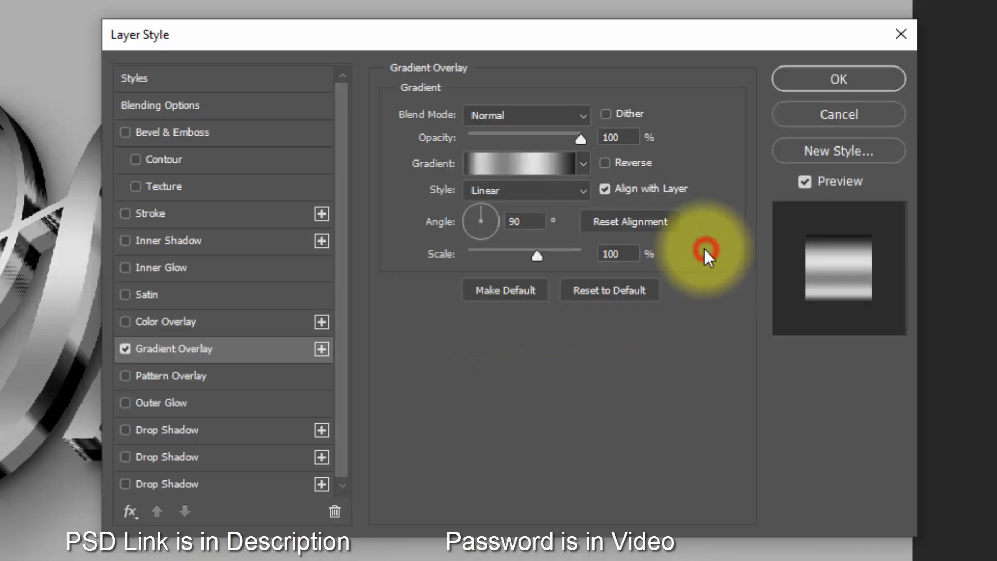
{"action": "left_click", "coordinate": [608, 165]}
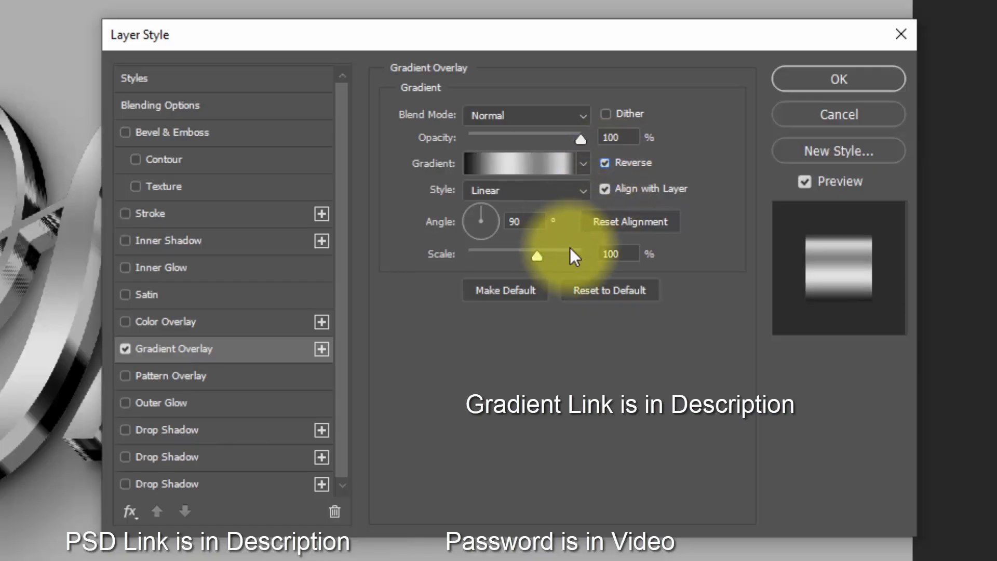
Step: Set the Surface layer's gradient overlay scale to 111%, apply the style and collapse its effects list
{"action": "left_click_drag", "start_coordinate": [625, 254], "coordinate": [595, 255]}
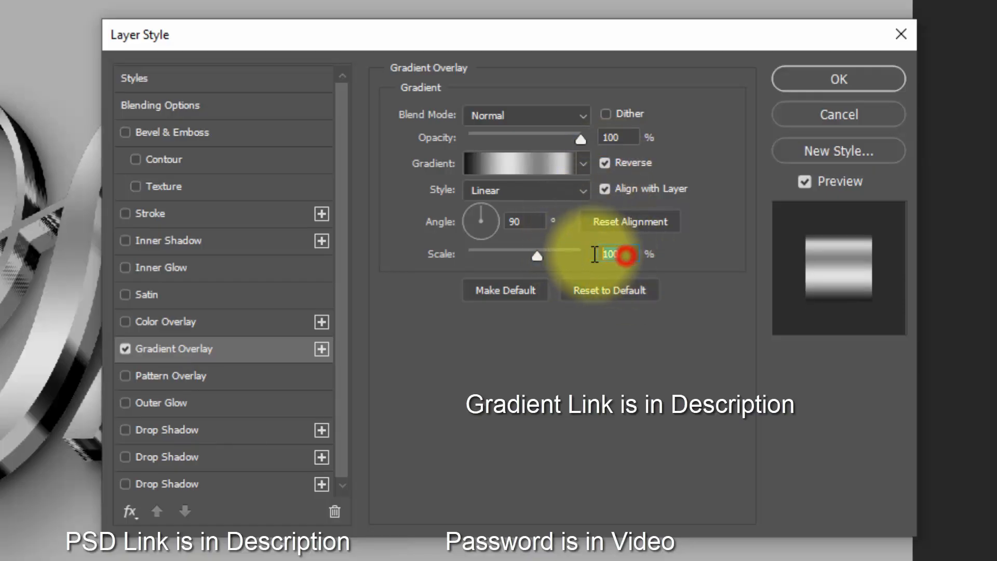
{"action": "type", "text": "111"}
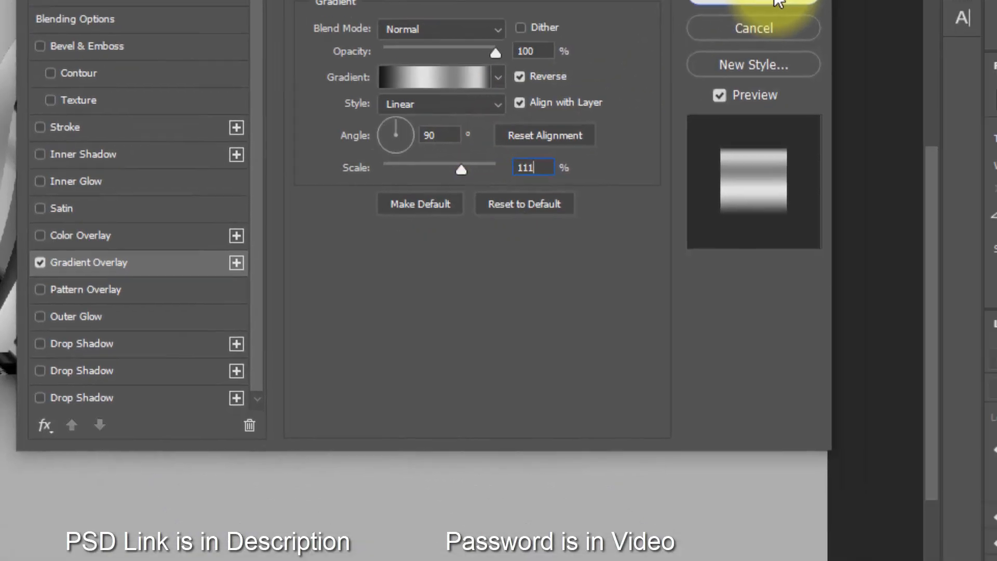
{"action": "left_click", "coordinate": [838, 78]}
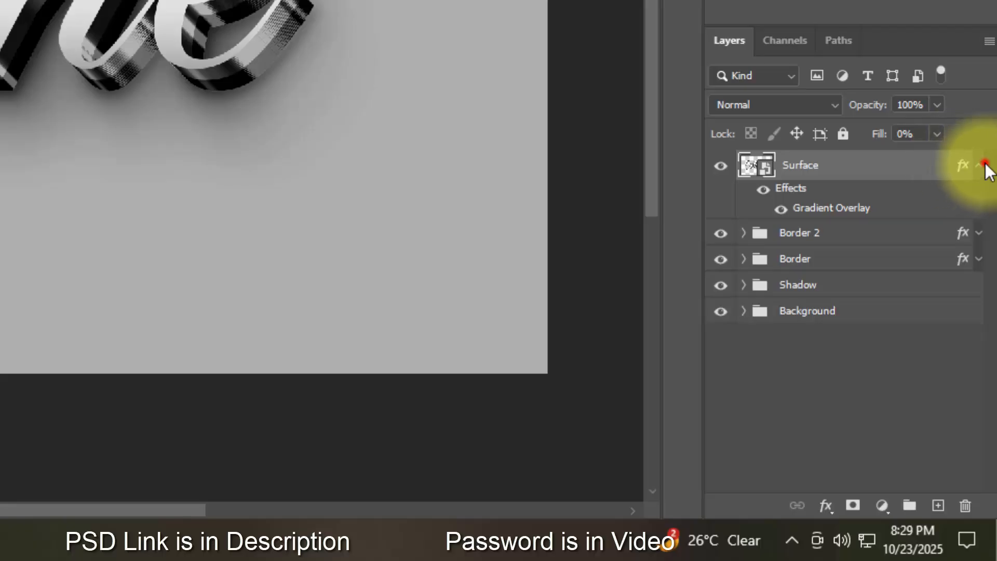
{"action": "left_click", "coordinate": [978, 166]}
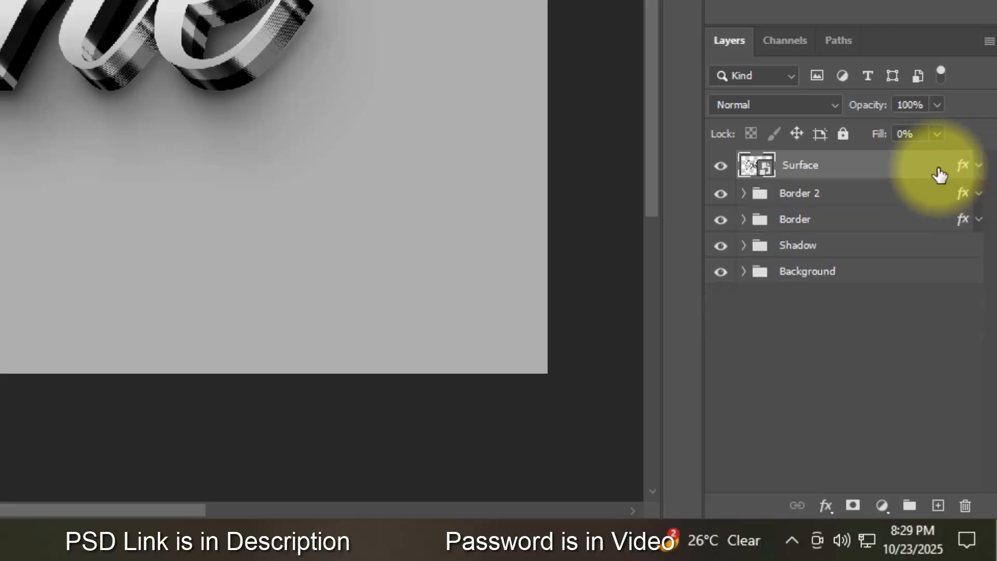
Step: Duplicate the Surface layer and set the copy's fill opacity to 0% in its blending options
{"action": "key", "text": "ctrl+j"}
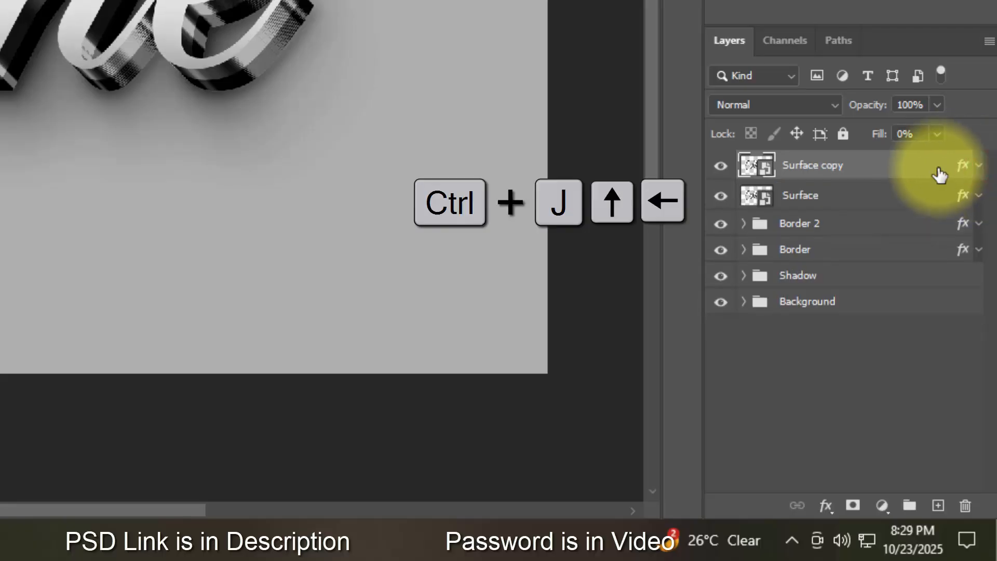
{"action": "left_click", "coordinate": [962, 166]}
{"action": "double_click", "coordinate": [962, 167]}
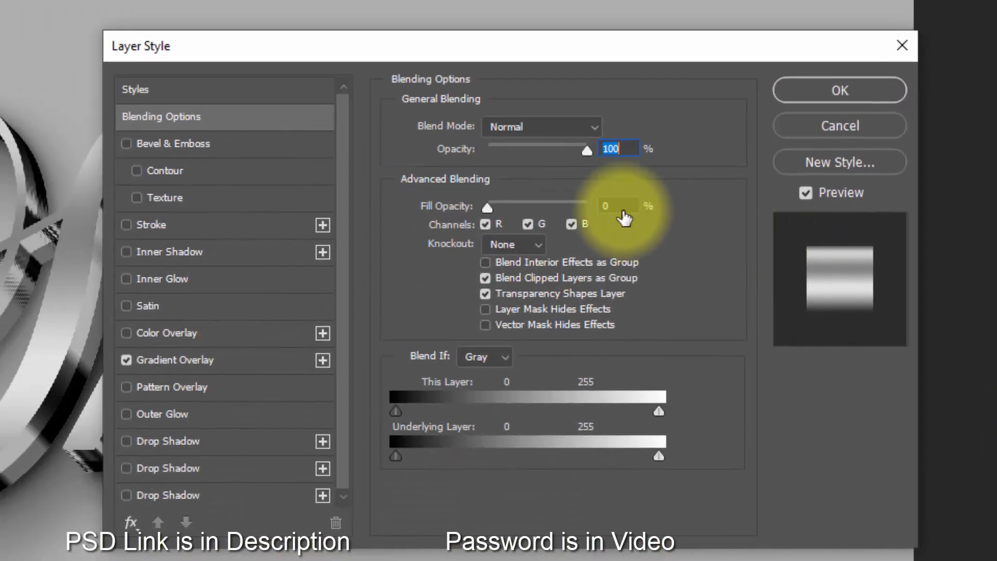
{"action": "left_click_drag", "start_coordinate": [620, 207], "coordinate": [561, 209]}
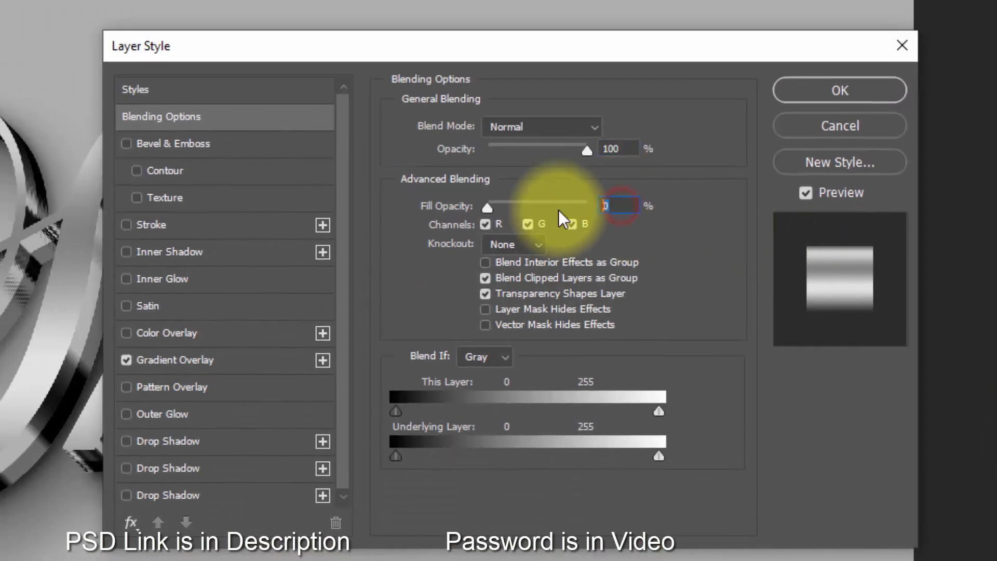
Step: Add a Smooth Stroke Emboss bevel to Surface copy with depth 272%, direction Down, size 8 px, soften 0 px and angle 90°
{"action": "left_click", "coordinate": [226, 144]}
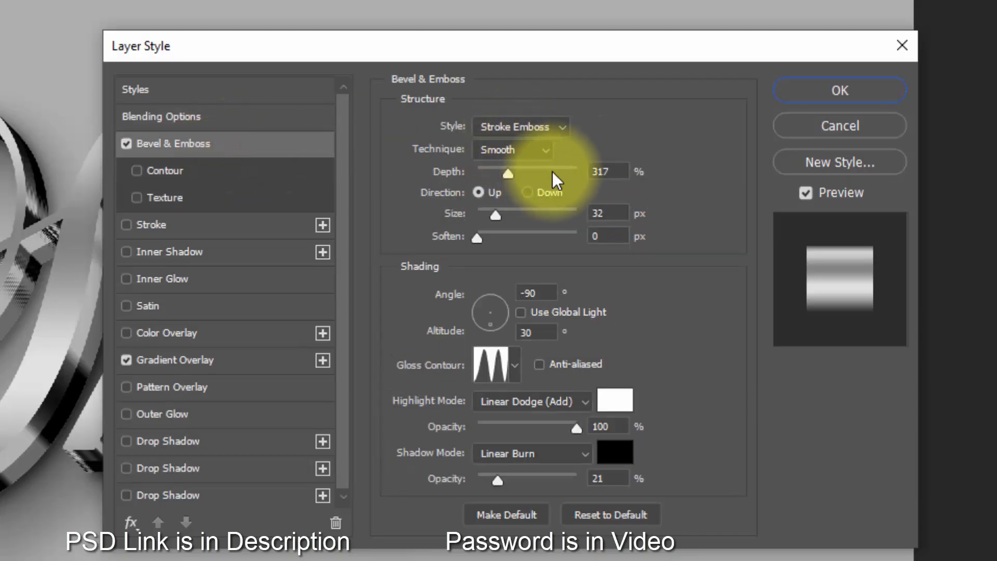
{"action": "left_click", "coordinate": [600, 172]}
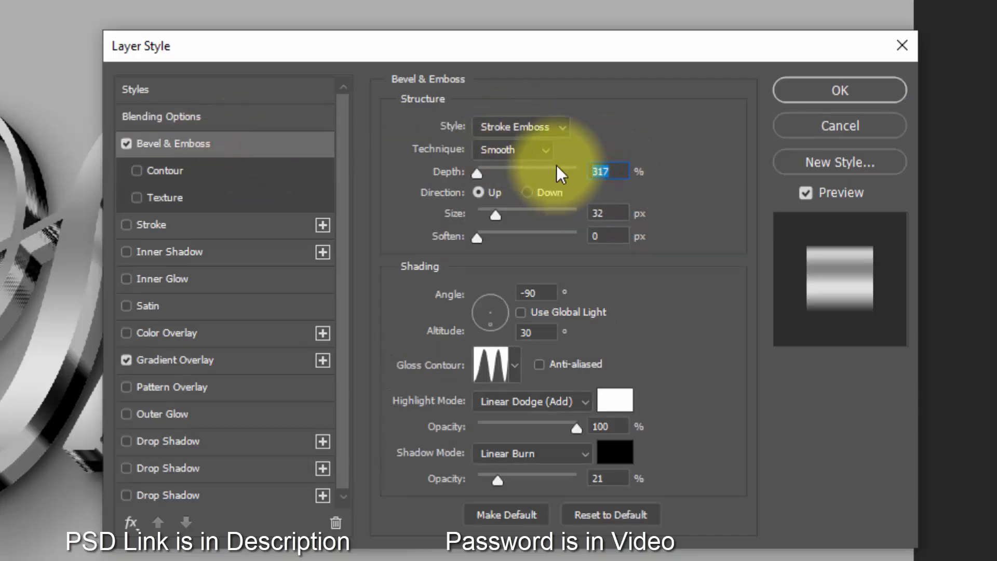
{"action": "type", "text": "272"}
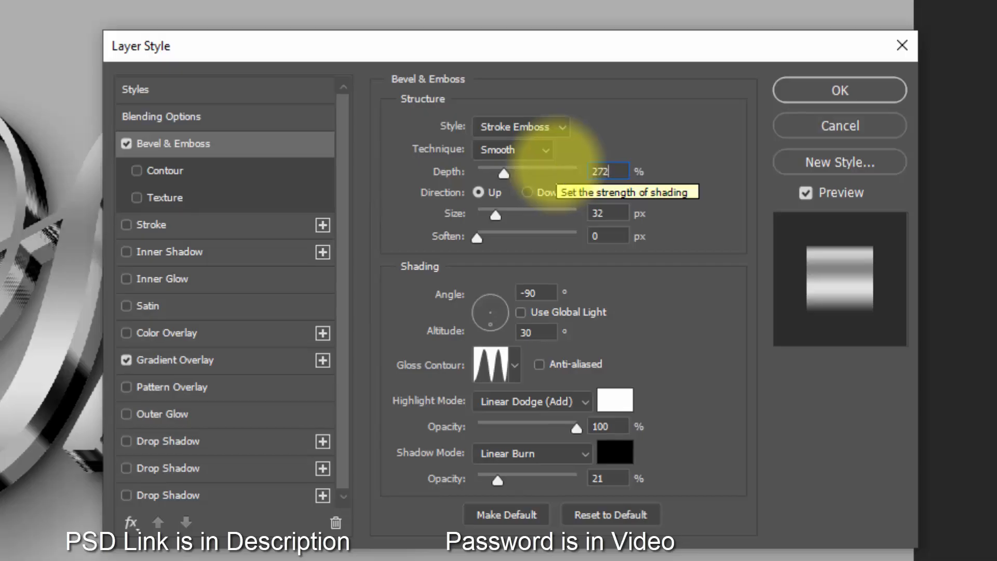
{"action": "left_click", "coordinate": [539, 195]}
{"action": "left_click", "coordinate": [604, 211]}
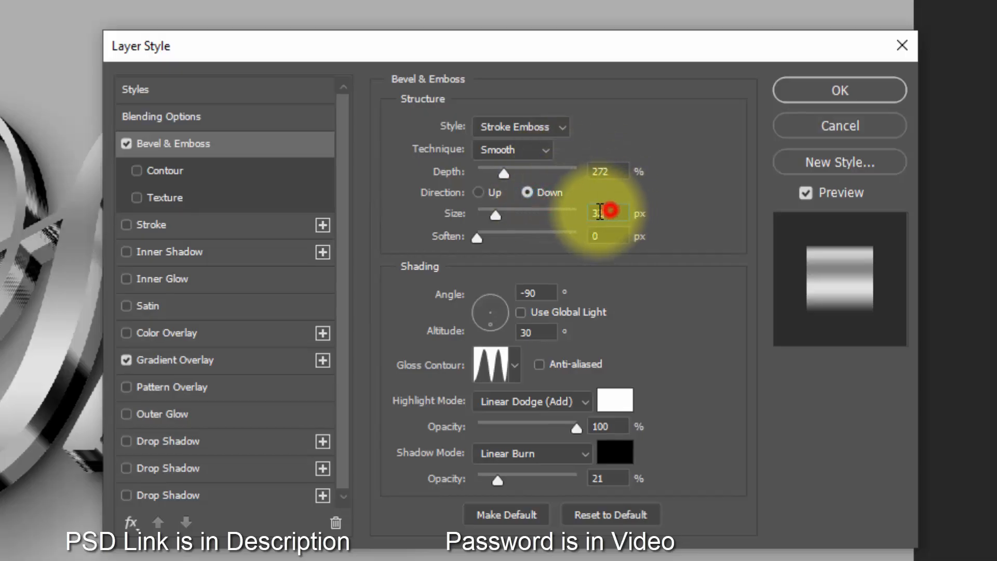
{"action": "type", "text": "8"}
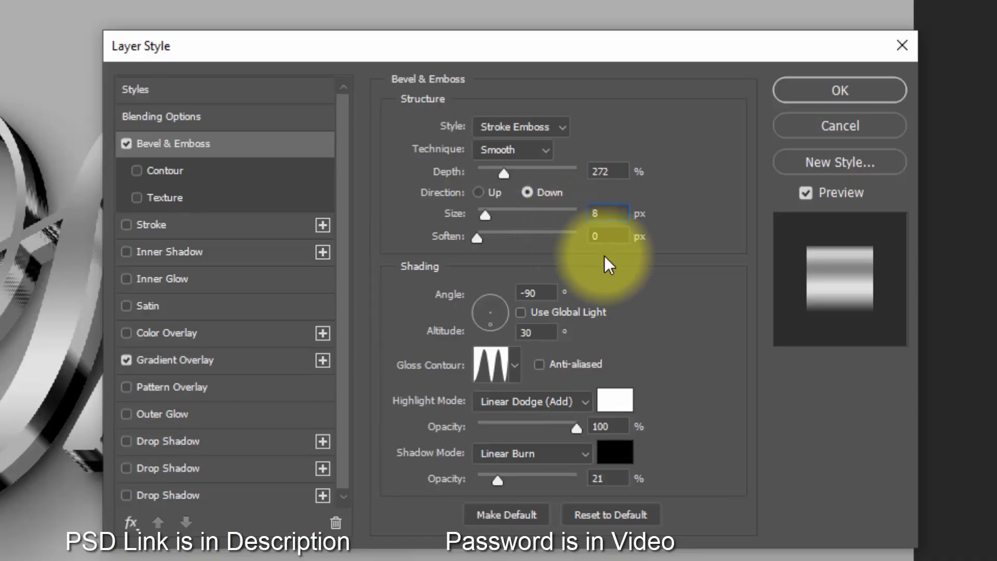
{"action": "left_click", "coordinate": [607, 235]}
{"action": "left_click", "coordinate": [538, 292]}
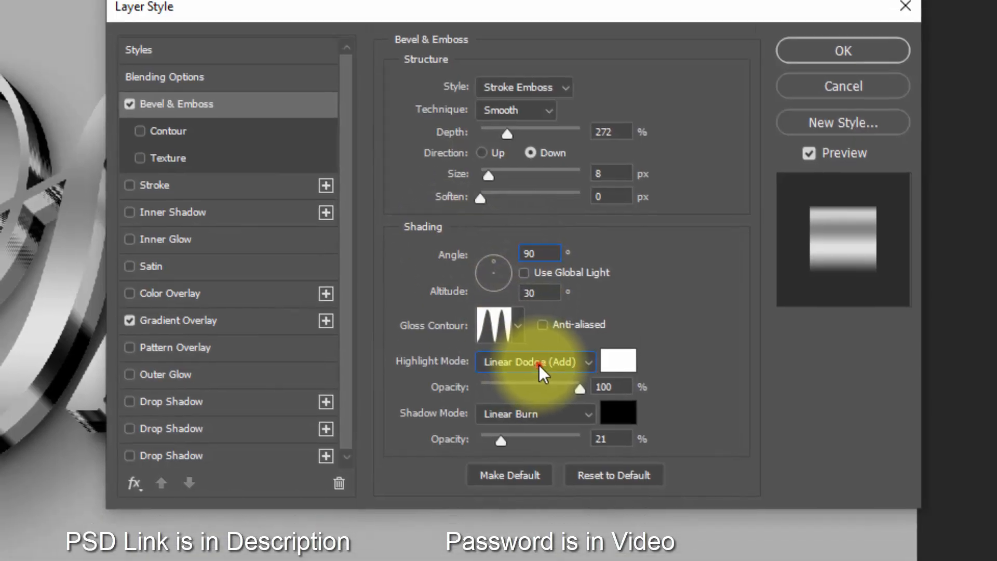
Step: Set the bevel's highlight mode to Linear Dodge (Add) at 44% opacity and its Linear Burn shadow opacity to 47%
{"action": "left_click", "coordinate": [524, 402]}
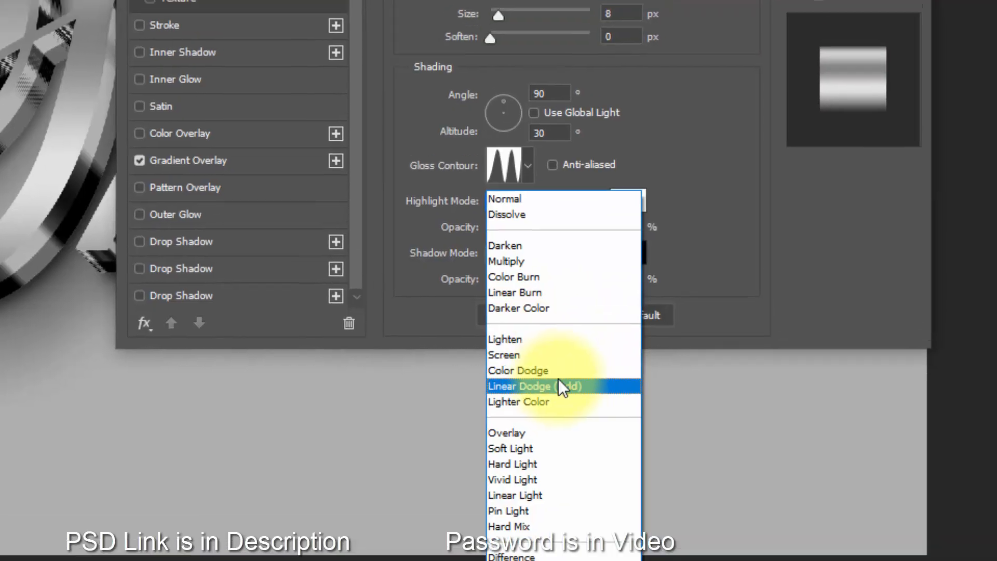
{"action": "left_click", "coordinate": [550, 347]}
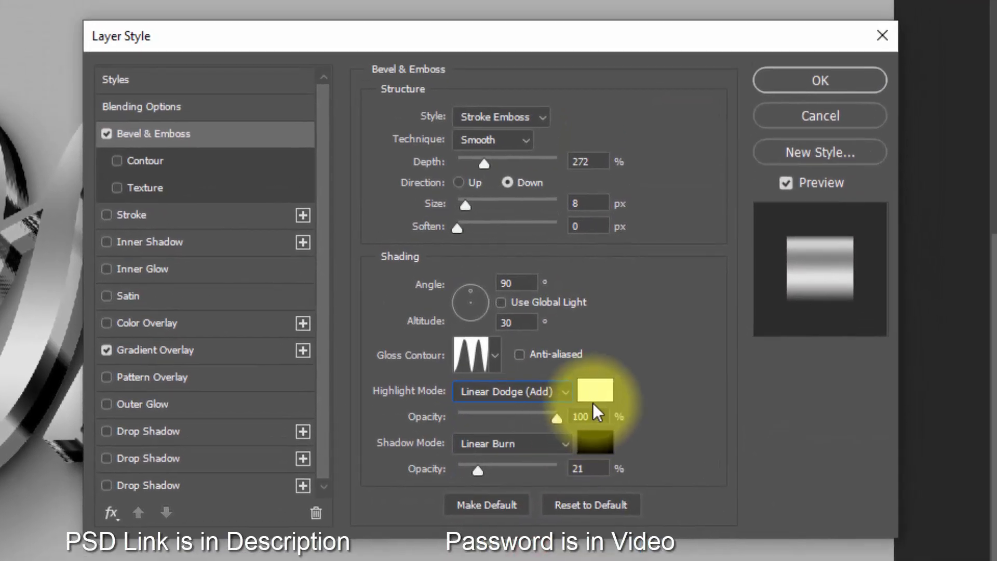
{"action": "double_click", "coordinate": [594, 414]}
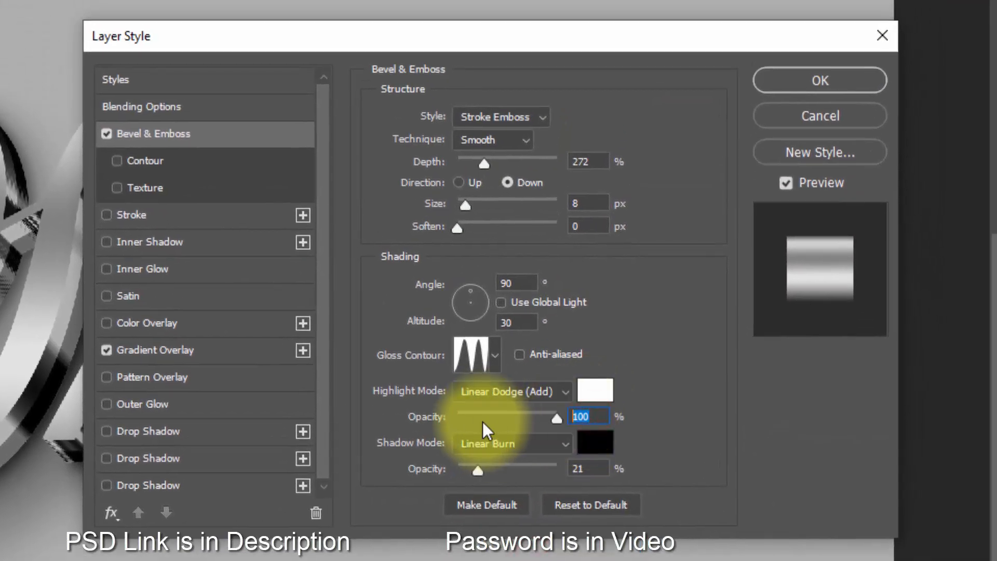
{"action": "type", "text": "44"}
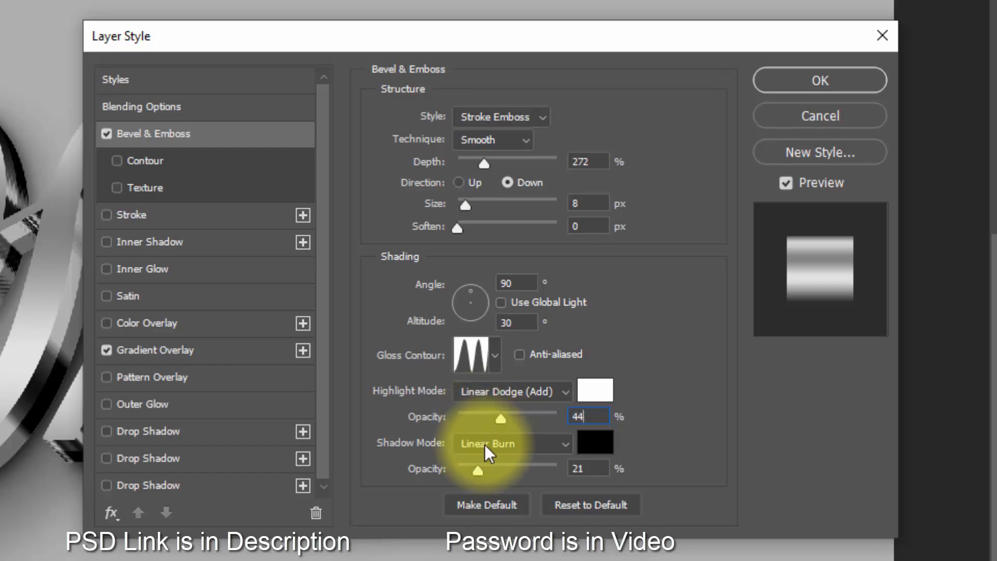
{"action": "double_click", "coordinate": [587, 470]}
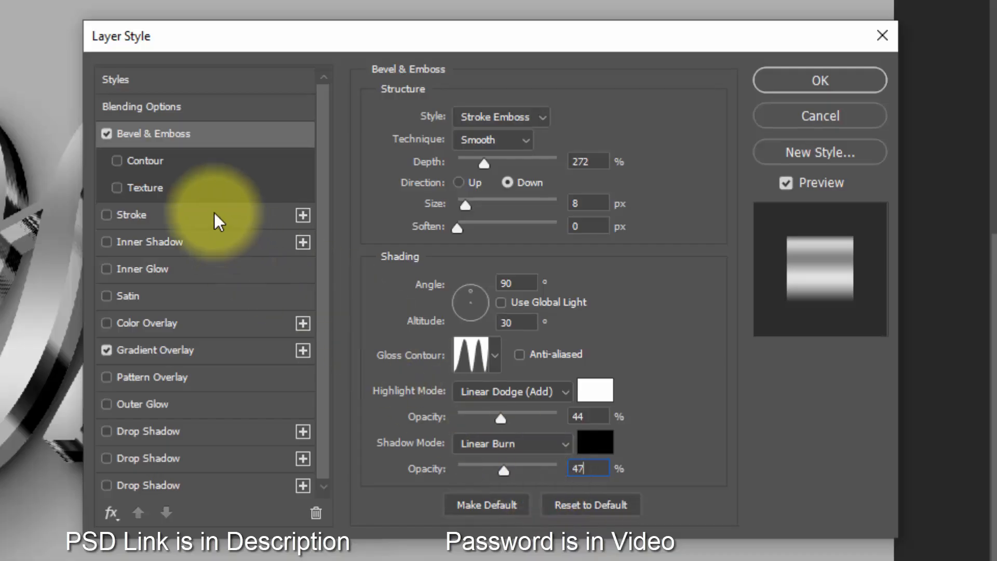
Step: Enable the bevel's contour and add a 10 px inside stroke in color 9c9c9c to Surface copy
{"action": "left_click", "coordinate": [202, 167]}
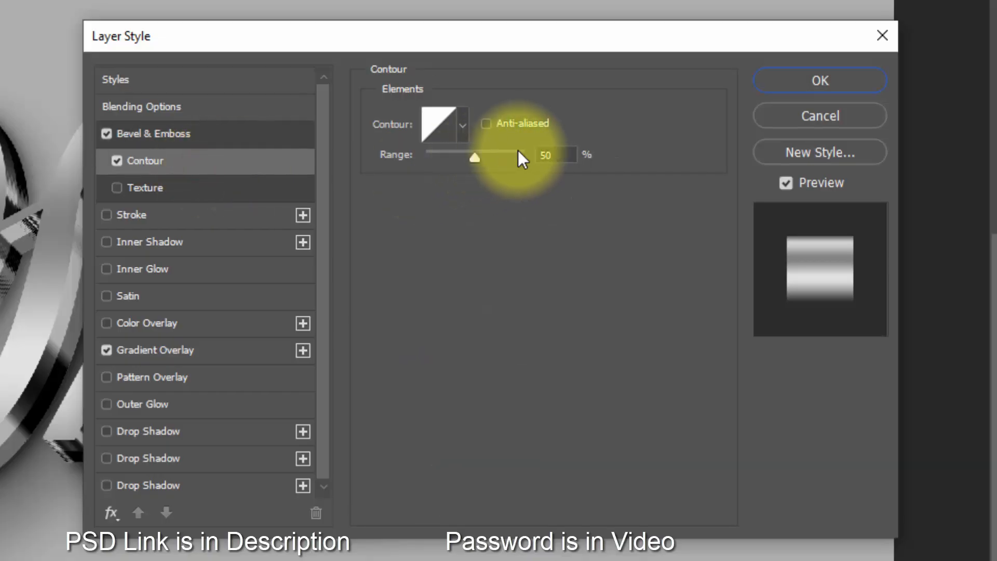
{"action": "left_click", "coordinate": [174, 213]}
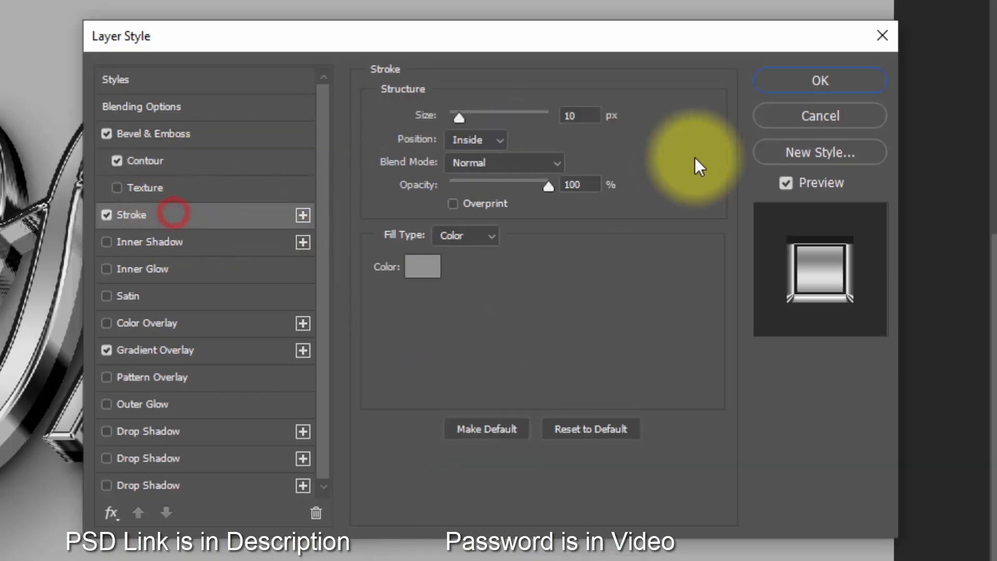
{"action": "left_click", "coordinate": [582, 114]}
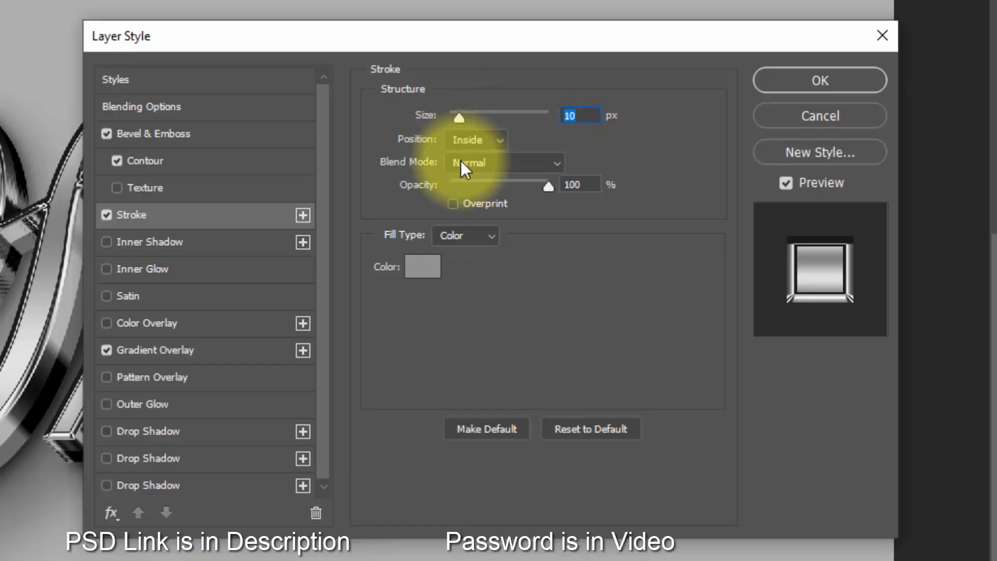
{"action": "left_click", "coordinate": [422, 266]}
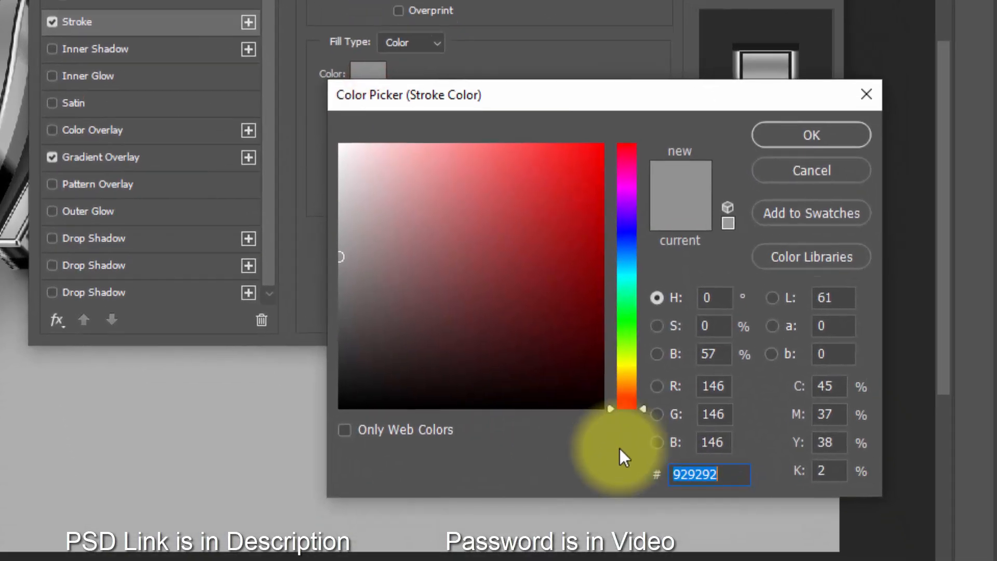
{"action": "type", "text": "9c"}
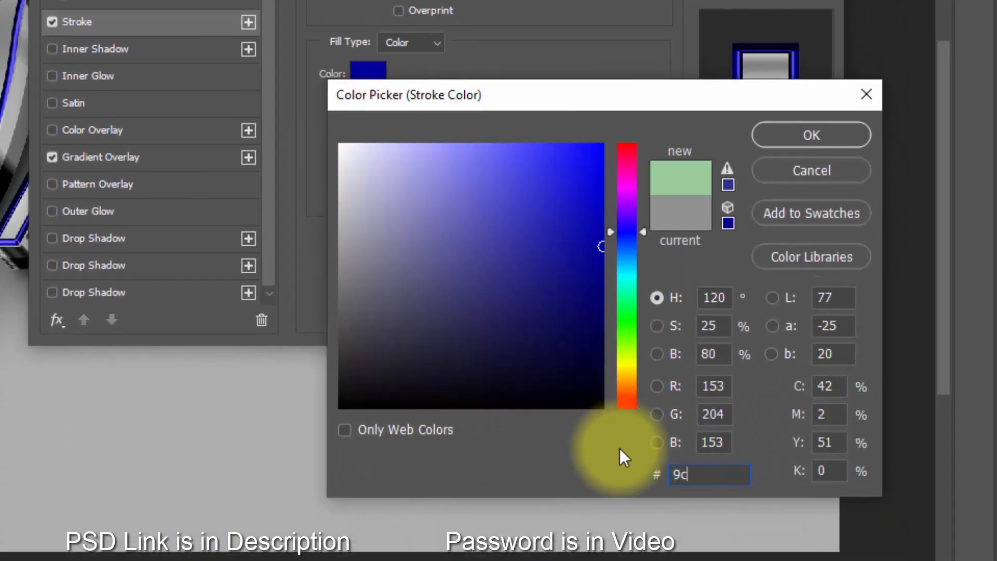
{"action": "type", "text": "9c9c"}
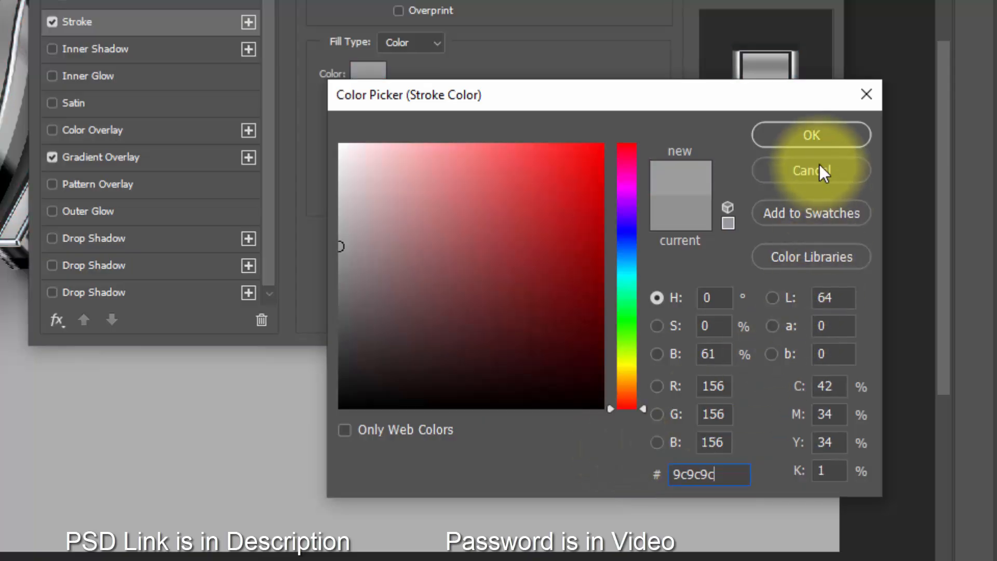
{"action": "left_click", "coordinate": [816, 137]}
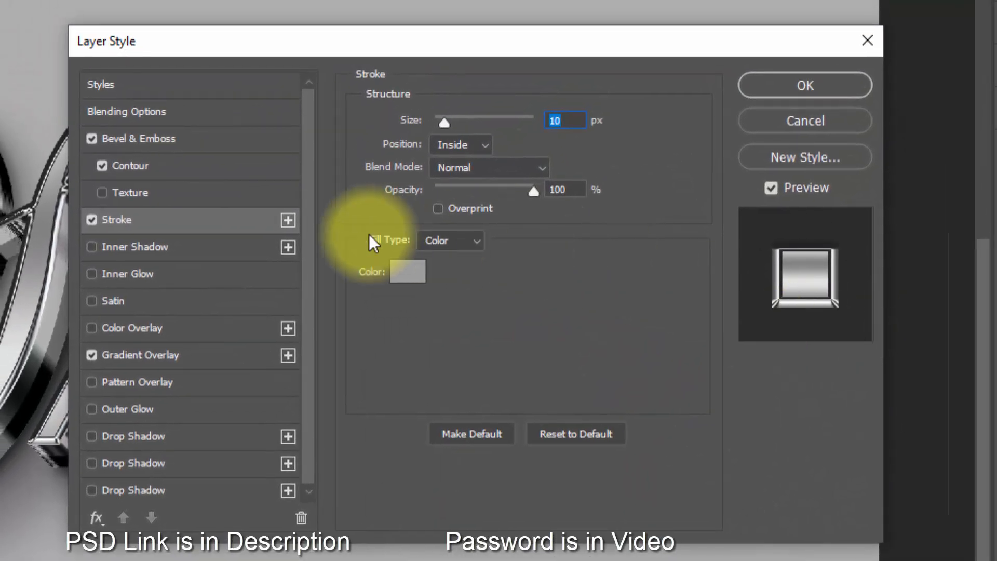
Step: Turn off Surface copy's Gradient Overlay and apply the layer style
{"action": "left_click", "coordinate": [92, 352]}
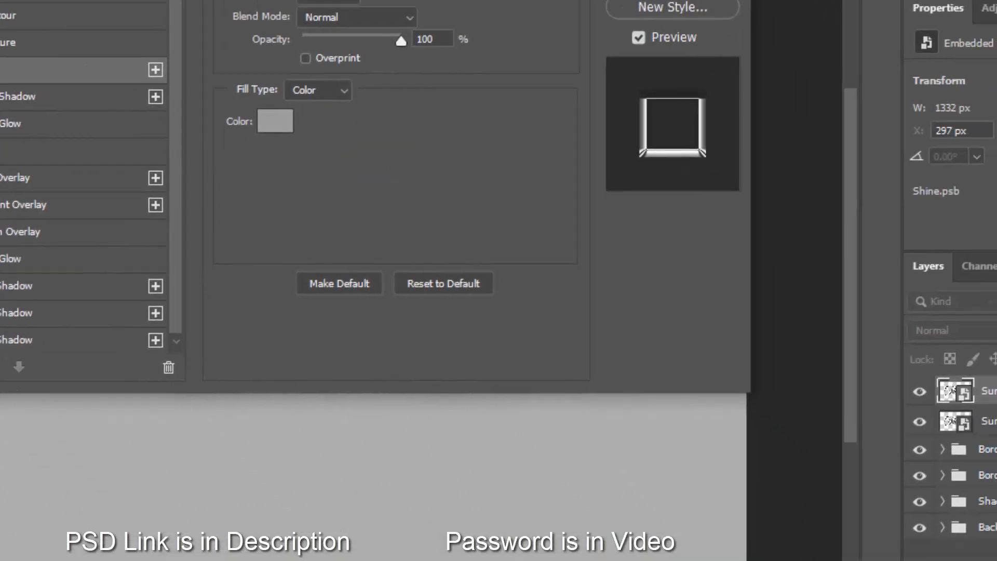
{"action": "left_click", "coordinate": [856, 95]}
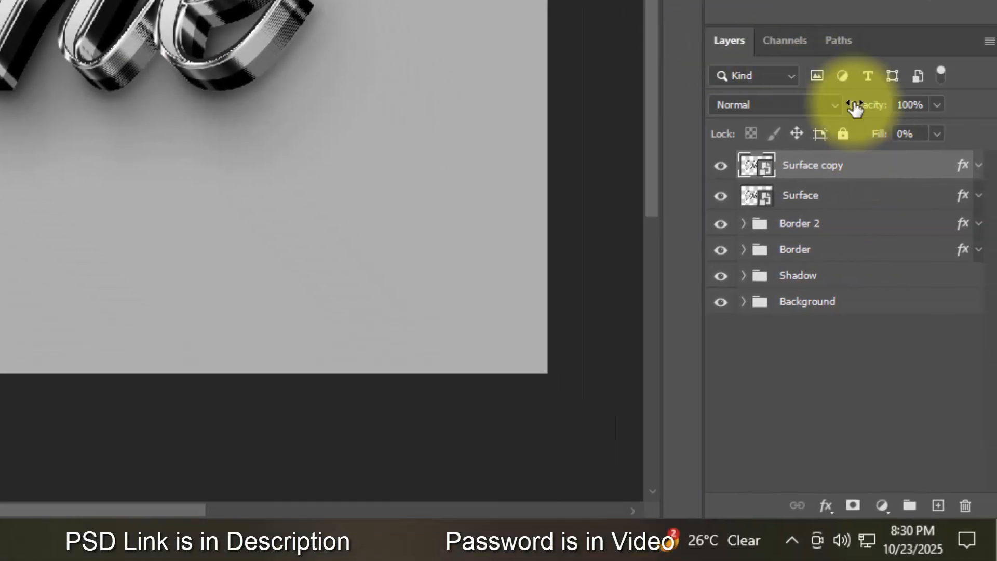
Step: Duplicate Surface copy, nudge the new layer up and left, and set its fill opacity to 0% in the blending options
{"action": "key", "text": "ctrl+j"}
{"action": "key", "text": "Up"}
{"action": "key", "text": "Left"}
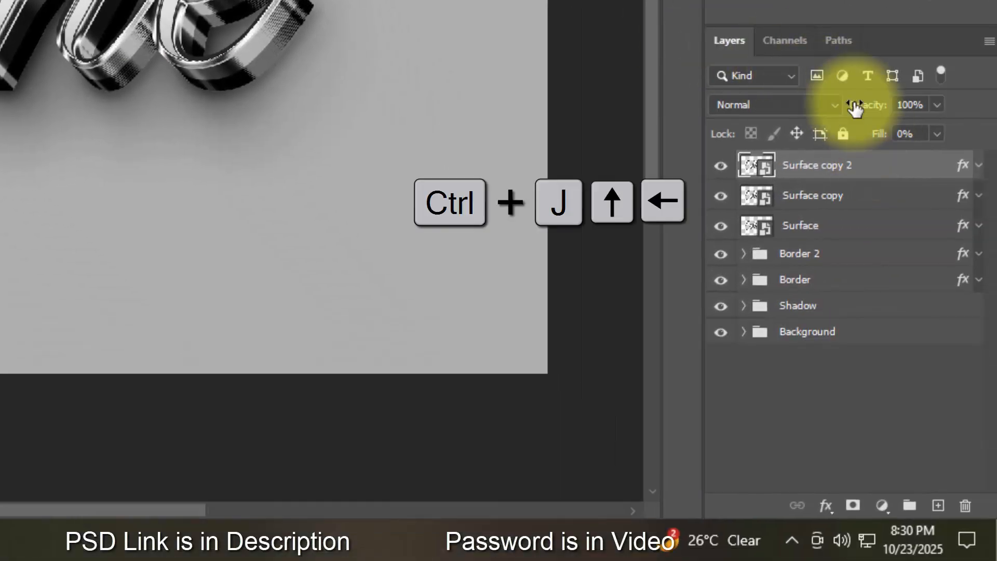
{"action": "left_click", "coordinate": [967, 166]}
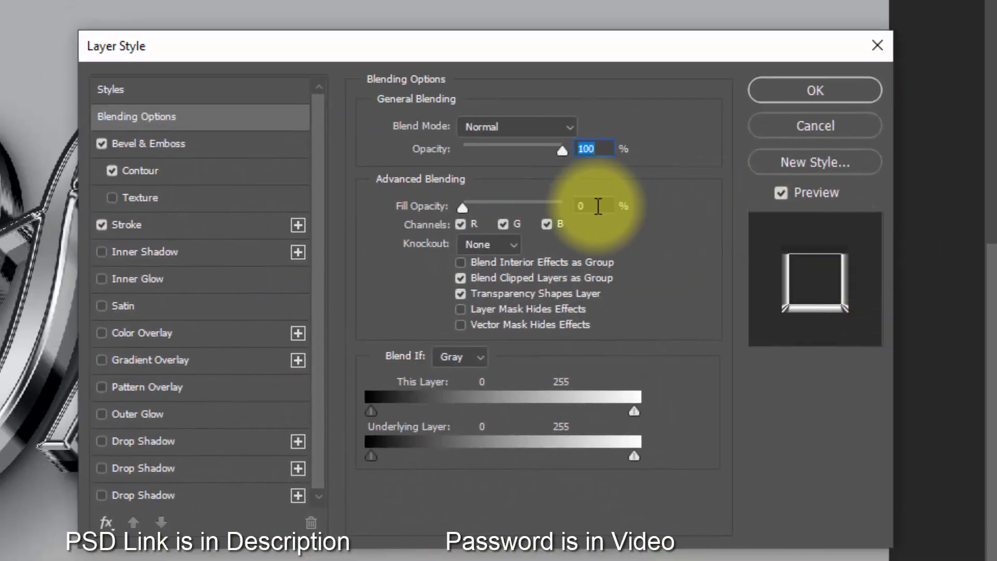
{"action": "left_click", "coordinate": [597, 206]}
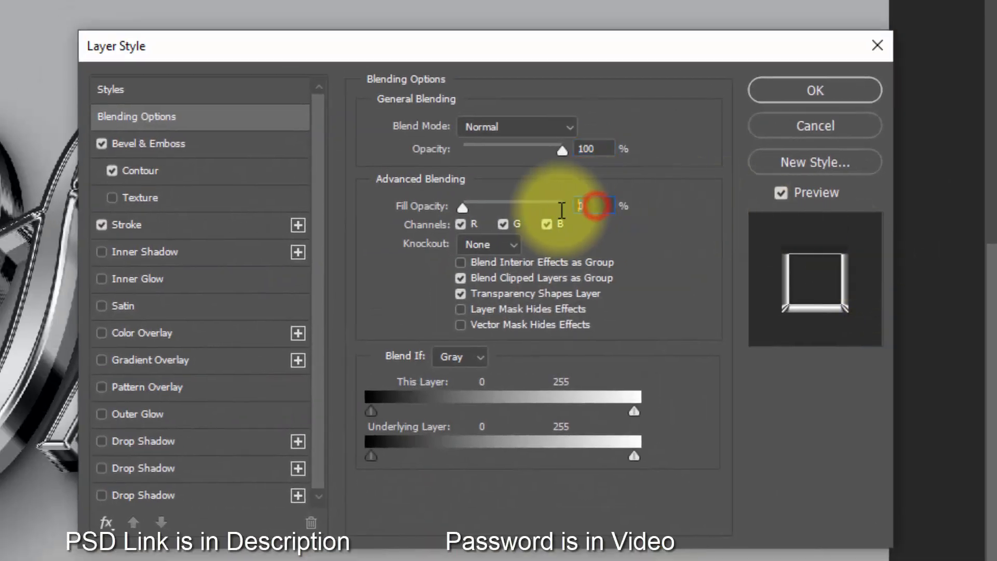
Step: Set Surface copy 2's Stroke Emboss bevel to depth 178%, direction Up, size 8 px and angle 90°
{"action": "left_click", "coordinate": [188, 144]}
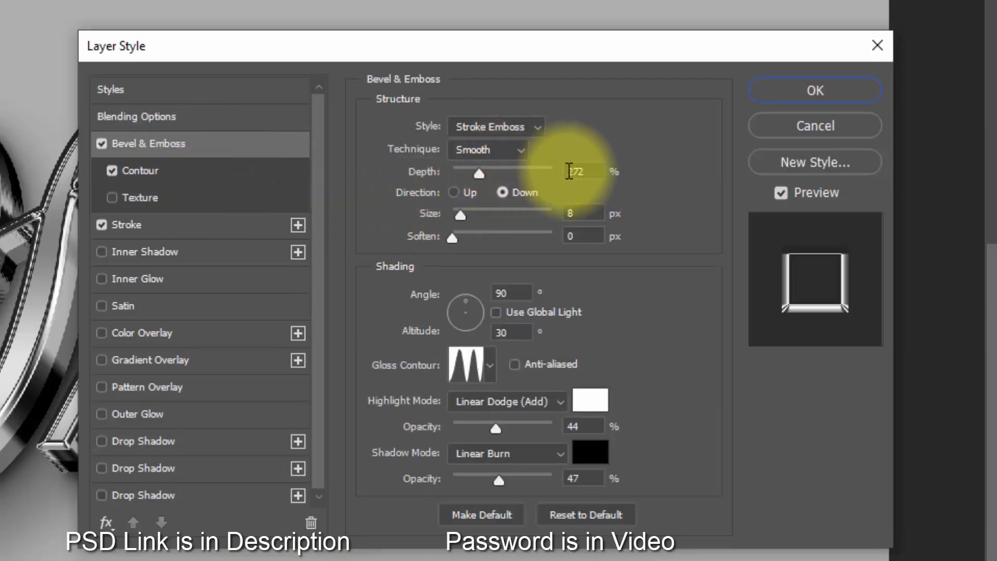
{"action": "left_click", "coordinate": [592, 173]}
{"action": "left_click_drag", "start_coordinate": [591, 173], "coordinate": [529, 178]}
{"action": "type", "text": "178"}
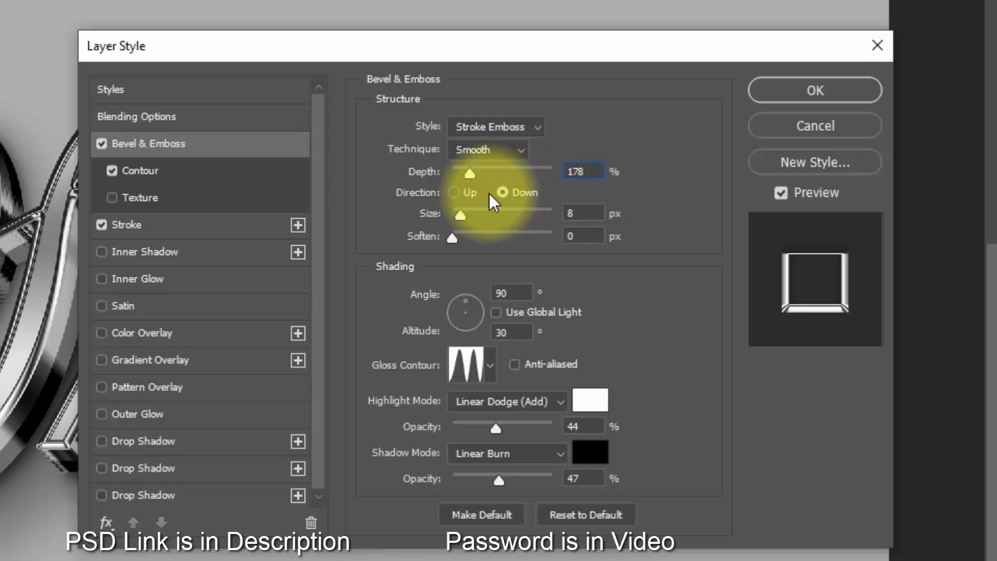
{"action": "left_click", "coordinate": [473, 192]}
{"action": "double_click", "coordinate": [589, 213]}
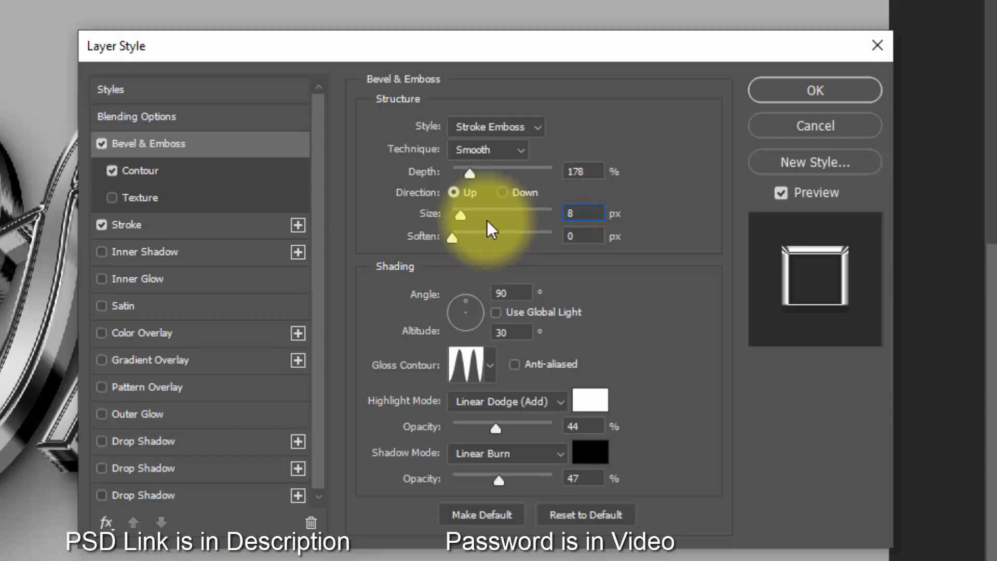
{"action": "double_click", "coordinate": [506, 292]}
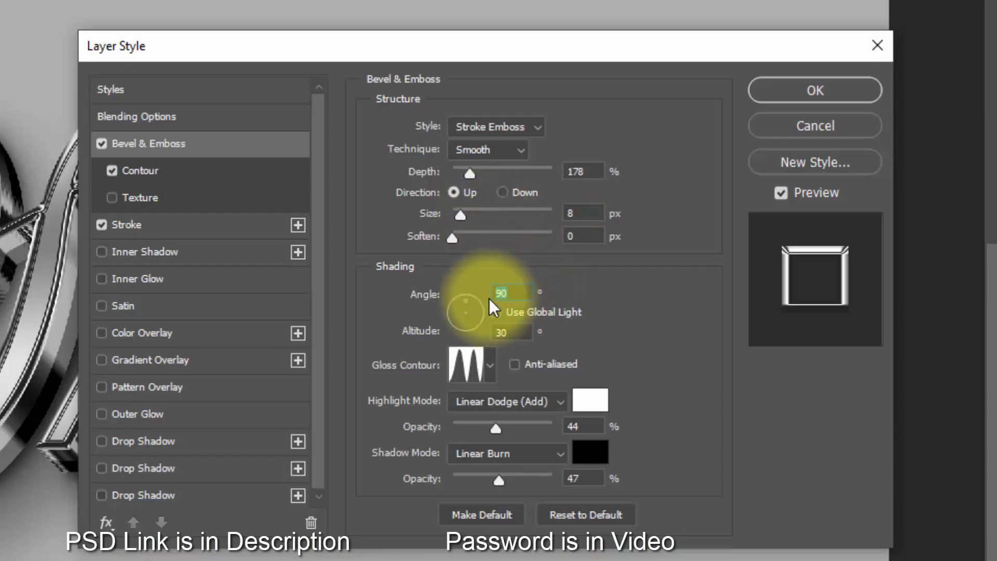
{"action": "type", "text": "90"}
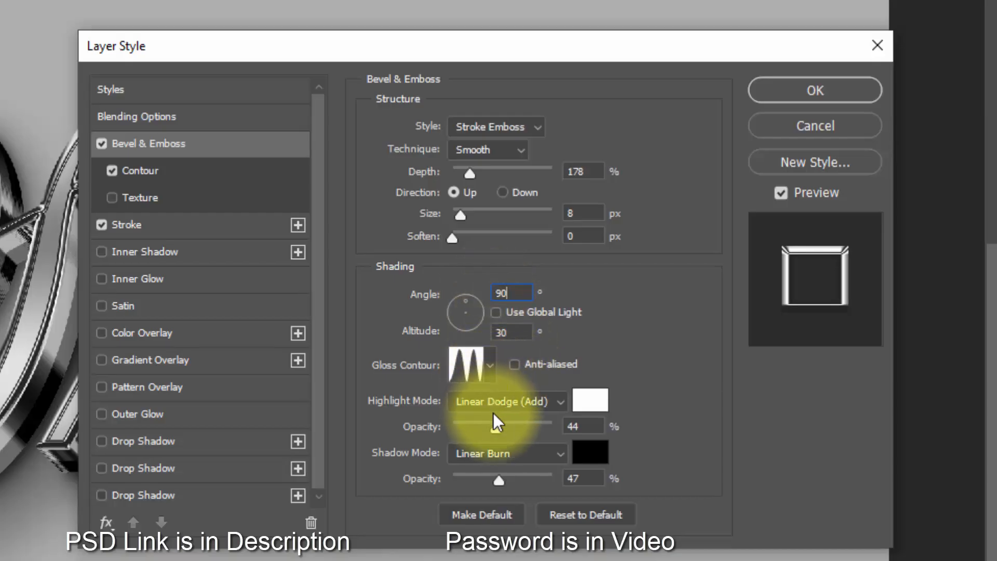
Step: Set the bevel's highlight mode to Screen at 100% opacity and its shadow opacity to 0%
{"action": "left_click", "coordinate": [508, 405]}
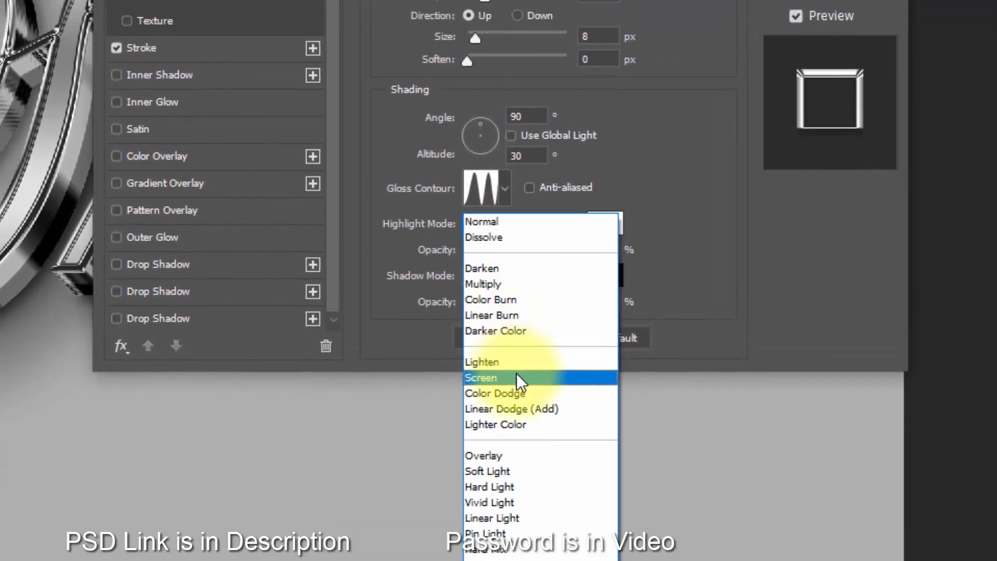
{"action": "left_click", "coordinate": [515, 316]}
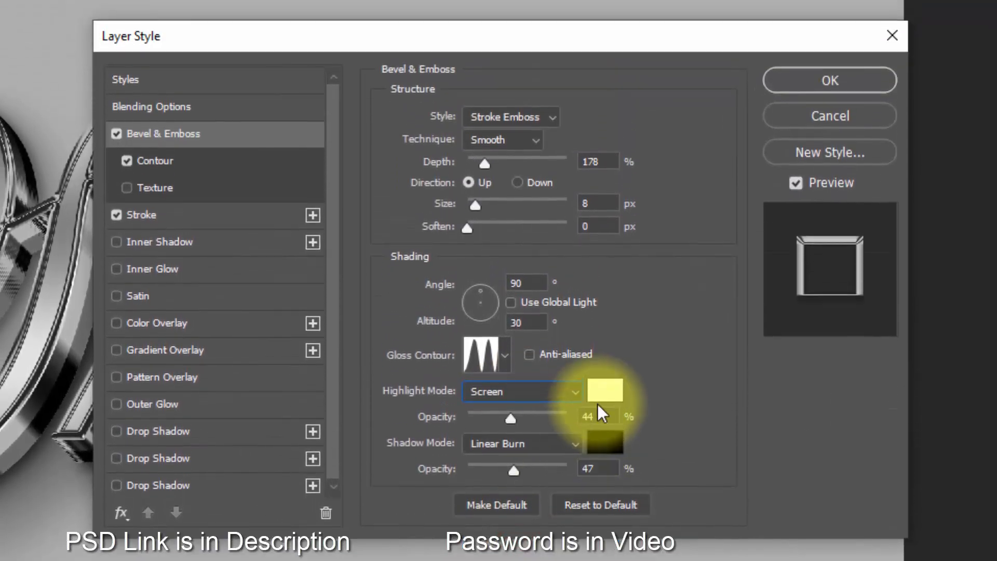
{"action": "double_click", "coordinate": [602, 415]}
{"action": "type", "text": "10"}
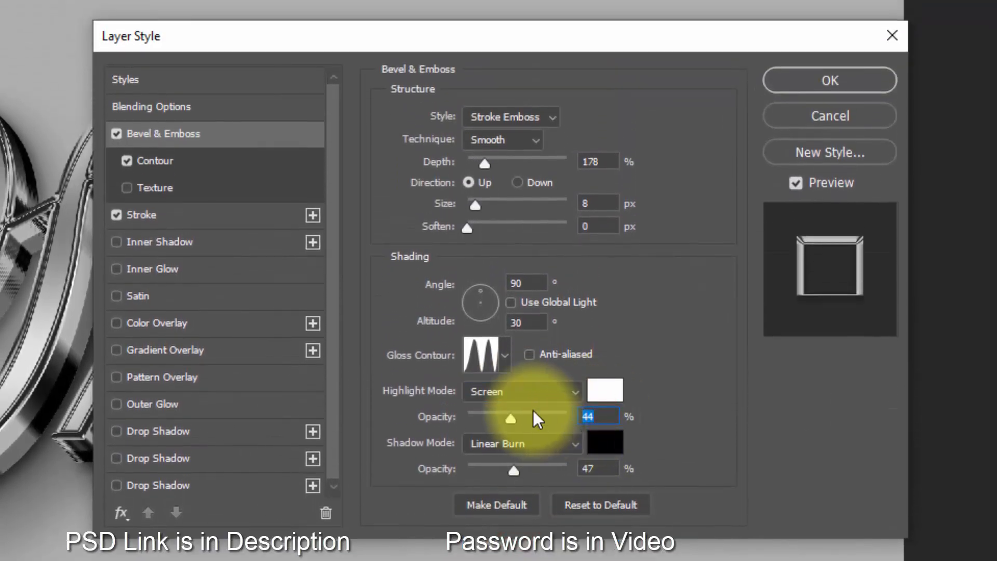
{"action": "type", "text": "0"}
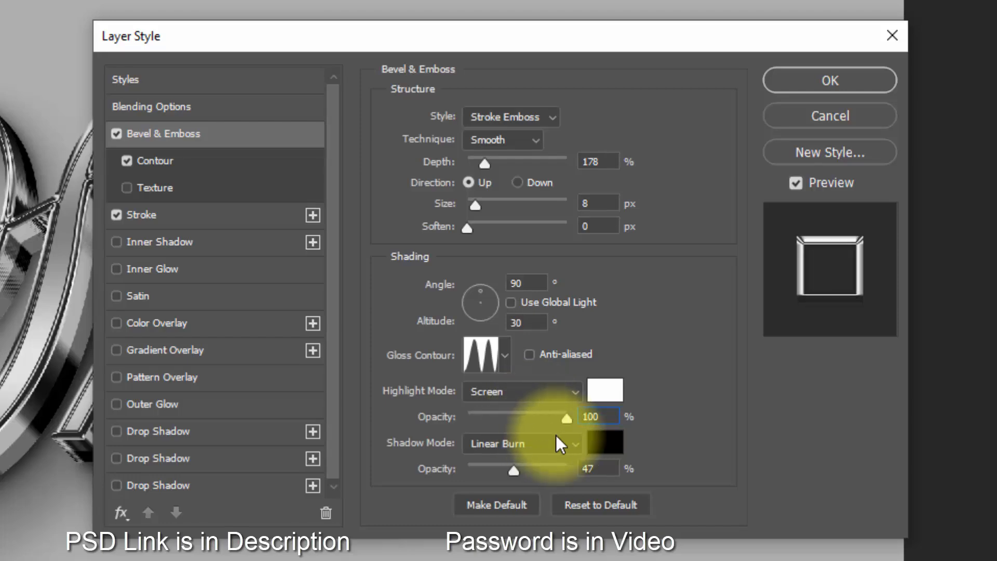
{"action": "left_click", "coordinate": [591, 469]}
{"action": "type", "text": "0"}
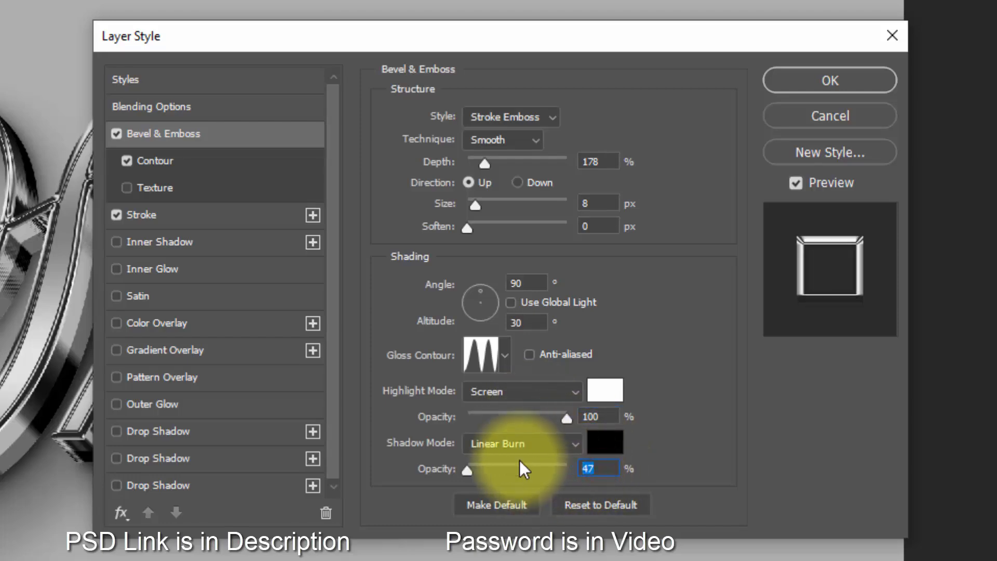
{"action": "left_click", "coordinate": [198, 165]}
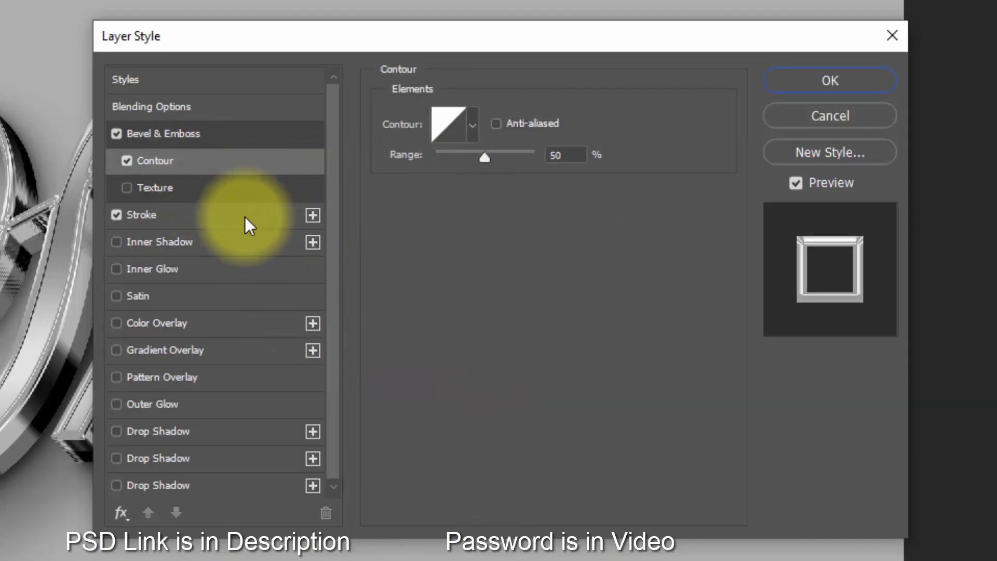
Step: Change the stroke color of Surface copy 2 to be8d00
{"action": "left_click", "coordinate": [196, 218]}
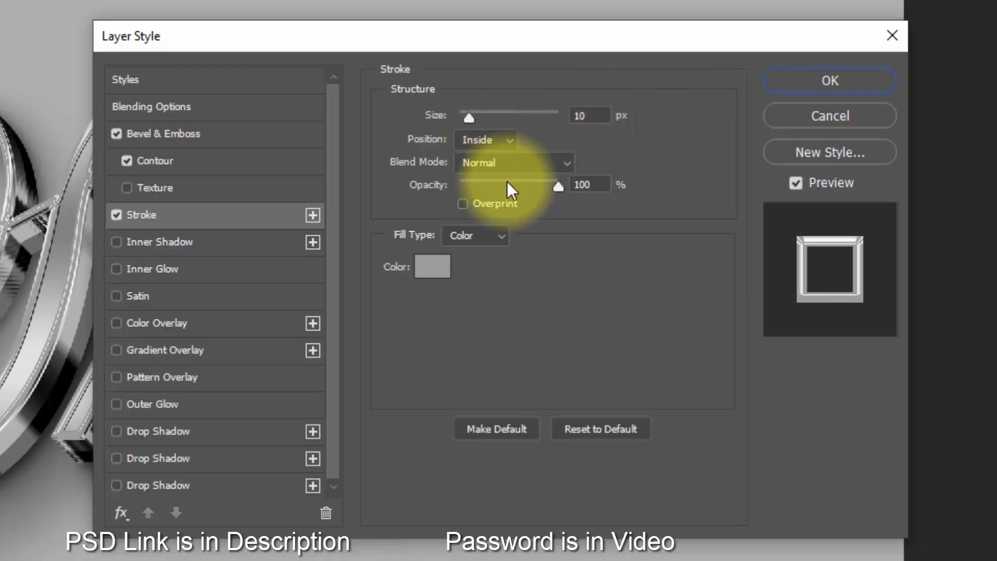
{"action": "left_click", "coordinate": [439, 272]}
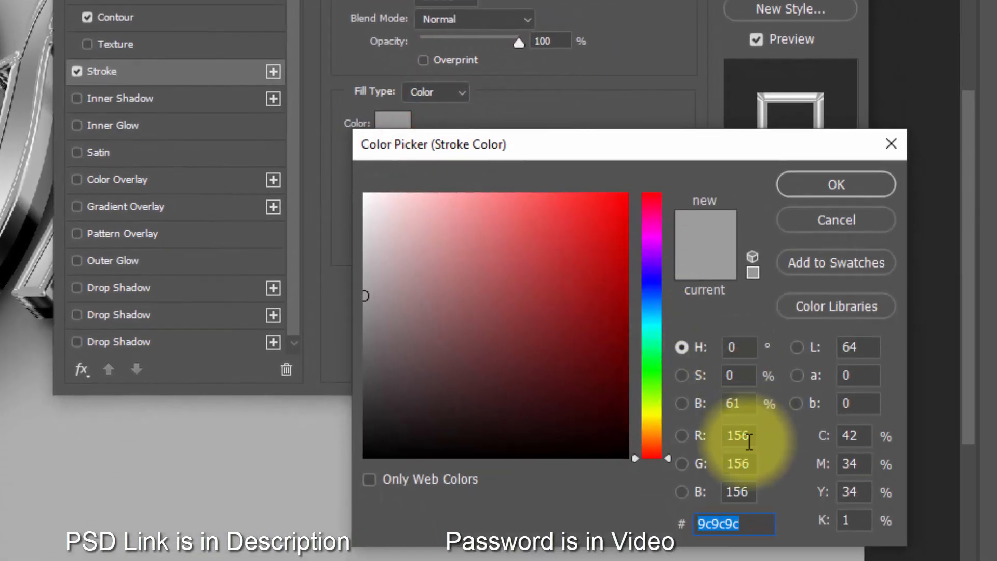
{"action": "type", "text": "b"}
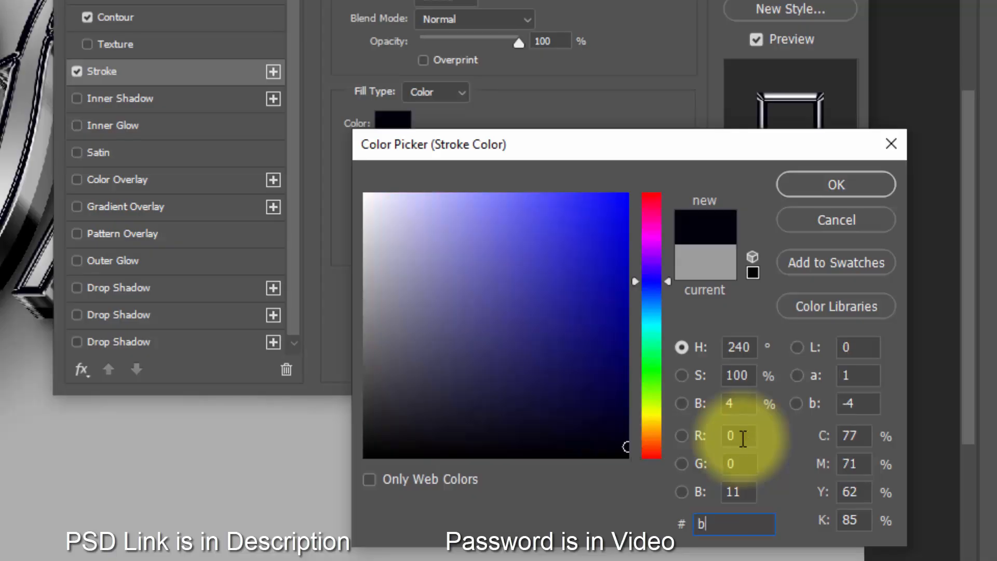
{"action": "type", "text": "e8"}
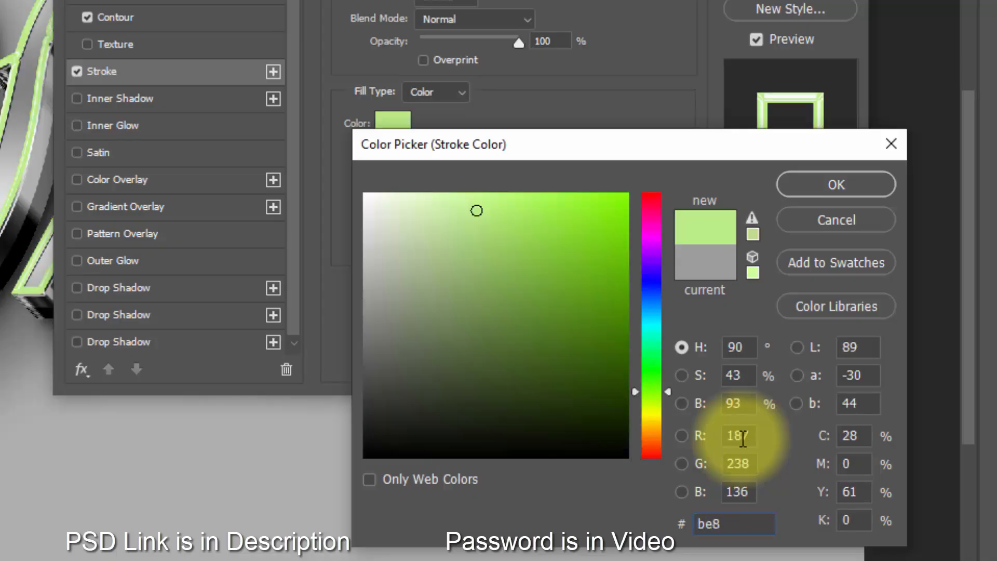
{"action": "type", "text": "d00"}
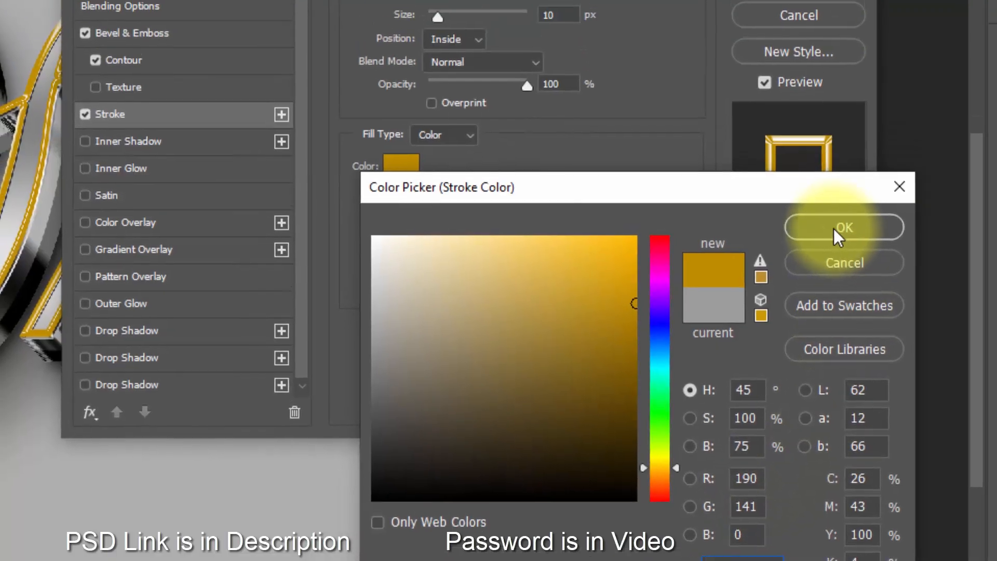
{"action": "left_click", "coordinate": [834, 231]}
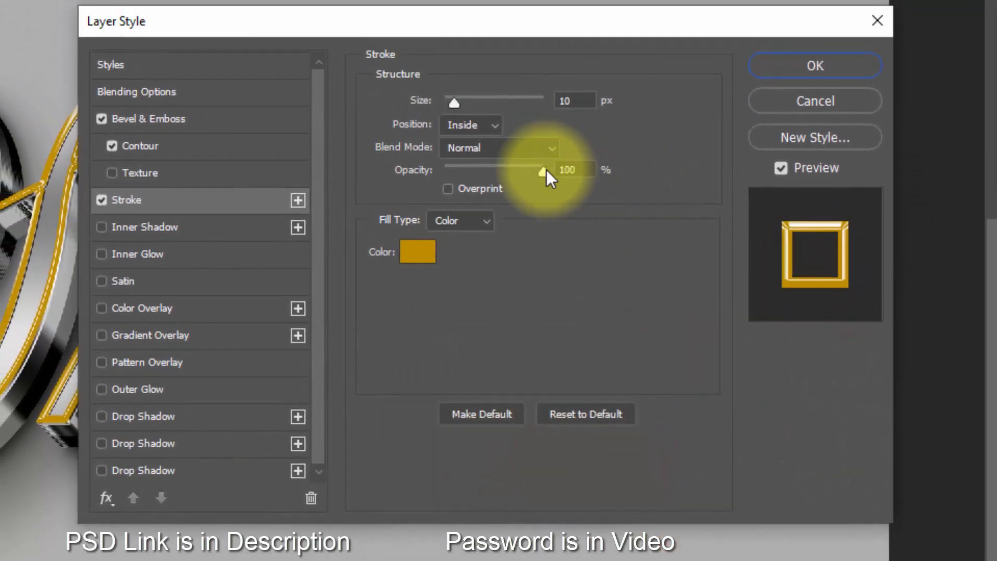
Step: Reduce the stroke's opacity to 6% and apply the layer style
{"action": "left_click_drag", "start_coordinate": [529, 85], "coordinate": [465, 87]}
{"action": "left_click_drag", "start_coordinate": [482, 172], "coordinate": [456, 172]}
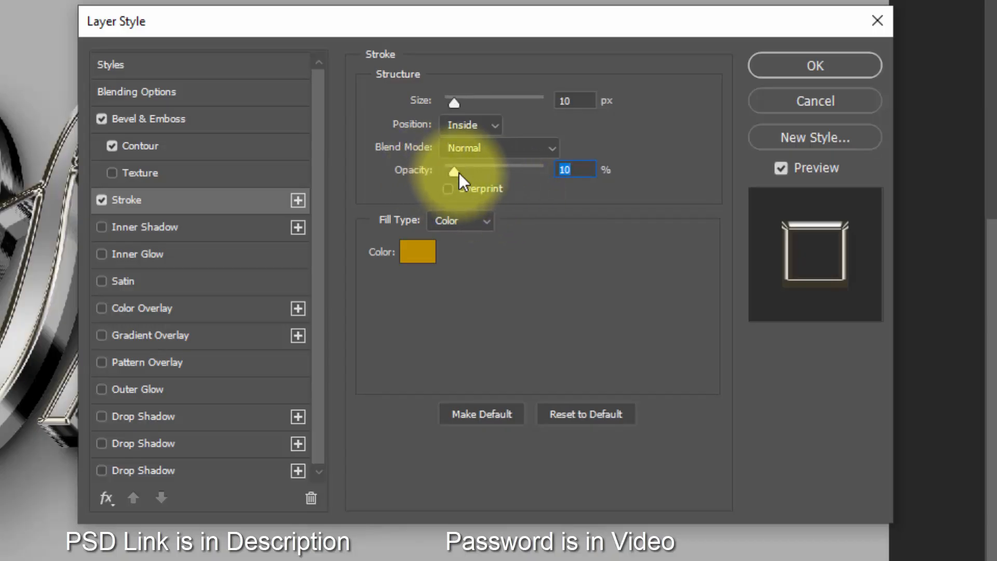
{"action": "left_click_drag", "start_coordinate": [459, 173], "coordinate": [451, 172]}
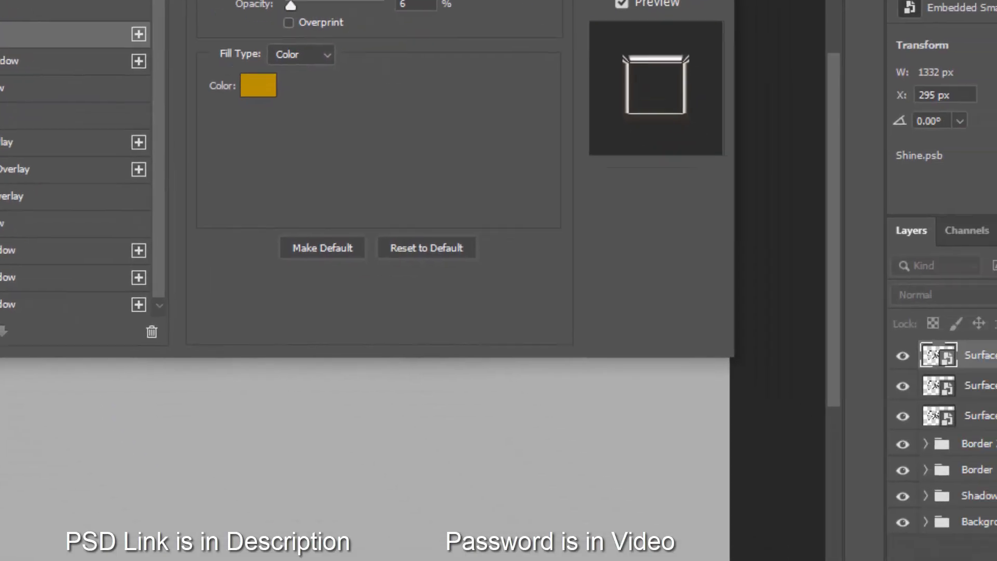
{"action": "left_click", "coordinate": [830, 70]}
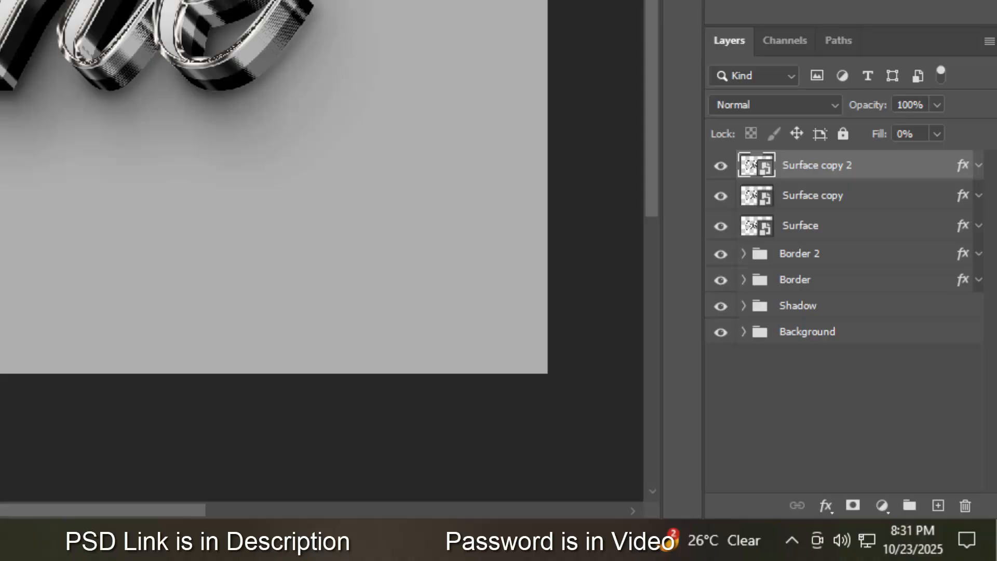
Step: Duplicate Surface copy 2 and nudge the new layer up and left
{"action": "key", "text": "ctrl+j"}
{"action": "key", "text": "Up"}
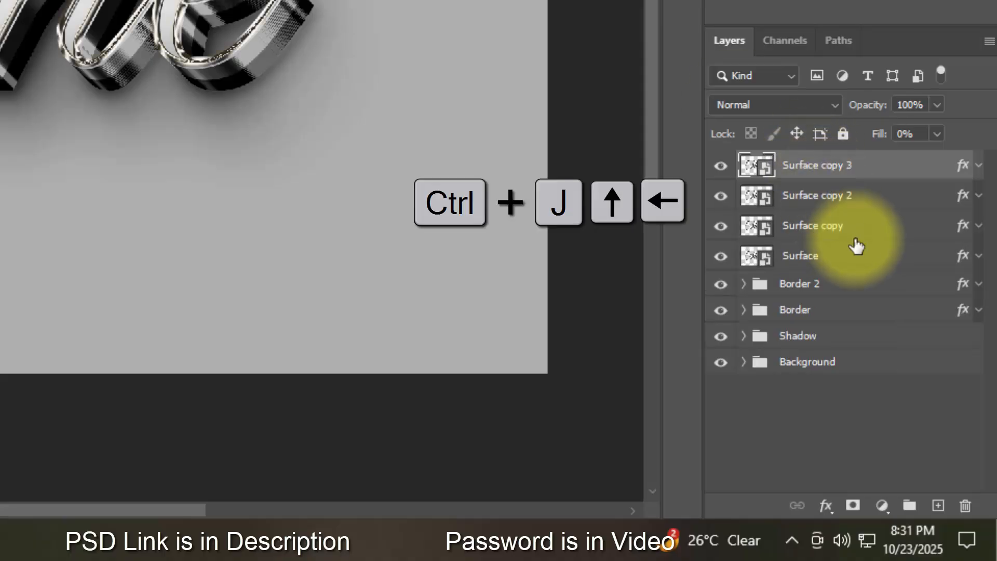
{"action": "key", "text": "Left"}
Step: Group Surface, Surface copy and Surface copy 2 into a group named Surface
{"action": "left_click", "coordinate": [848, 200]}
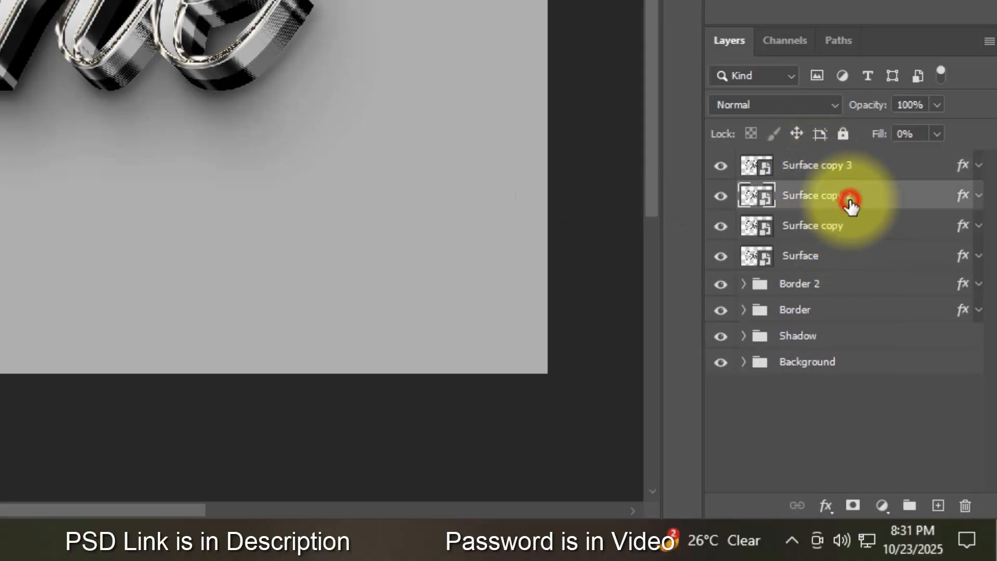
{"action": "left_click", "coordinate": [842, 255], "text": "shift"}
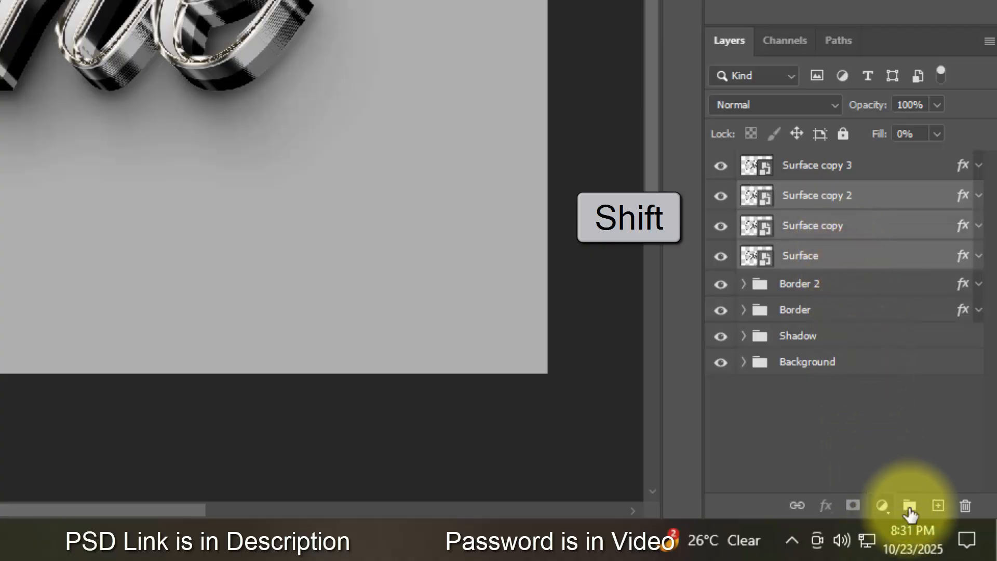
{"action": "left_click", "coordinate": [909, 506]}
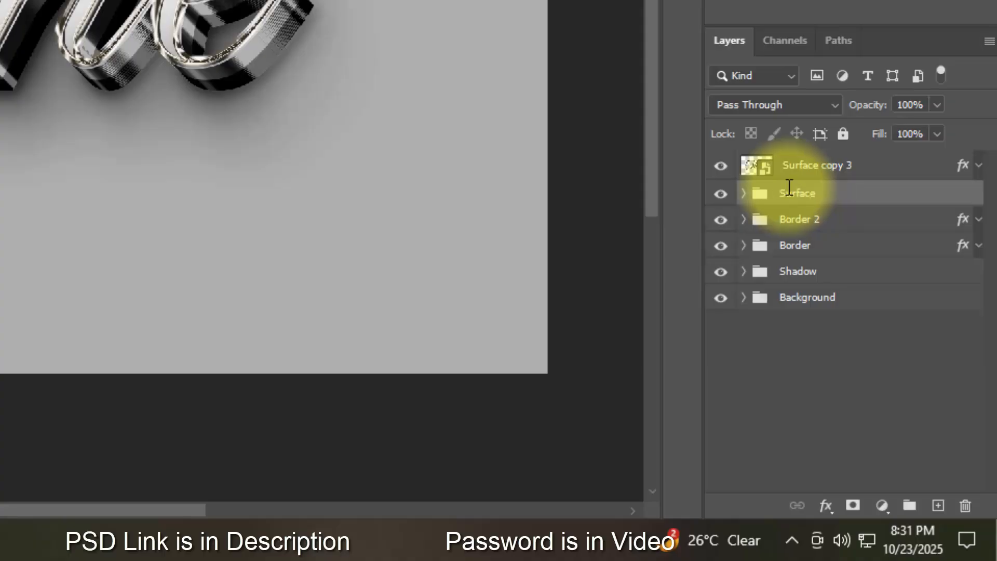
Step: Rename Surface copy 3 as "Change your text from here", clear its layer style and hide it
{"action": "double_click", "coordinate": [814, 171]}
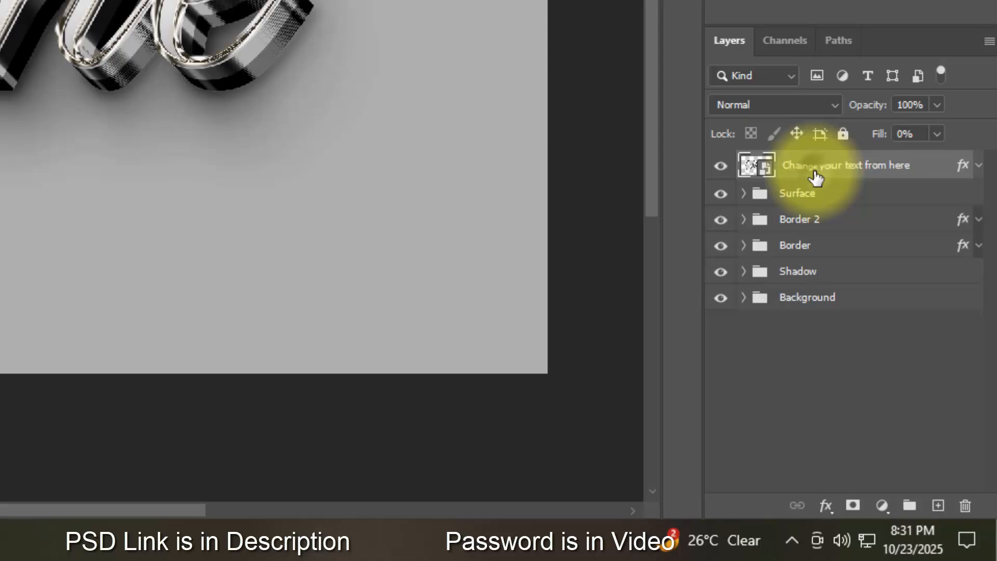
{"action": "right_click", "coordinate": [815, 176]}
{"action": "left_click", "coordinate": [725, 197]}
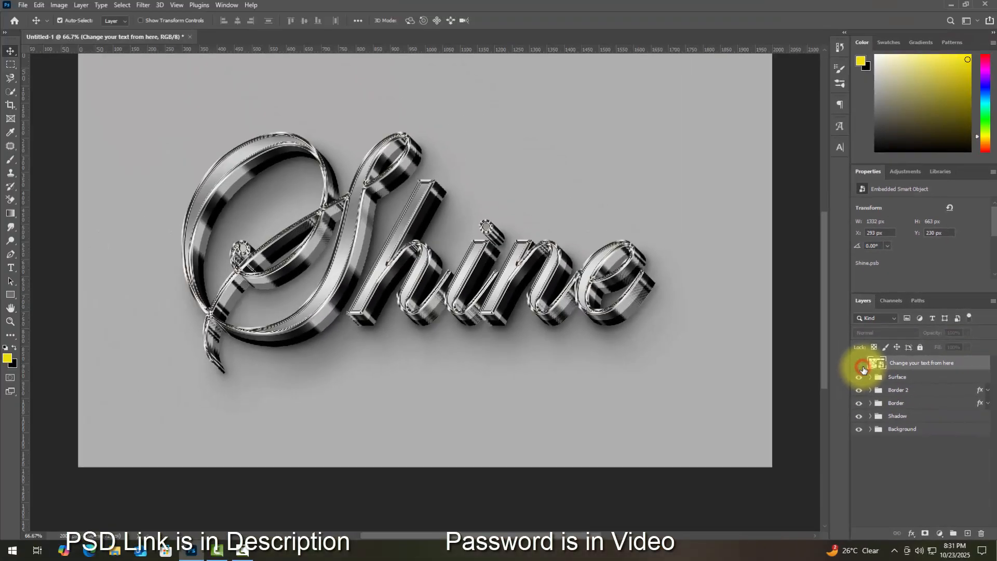
{"action": "left_click", "coordinate": [860, 364]}
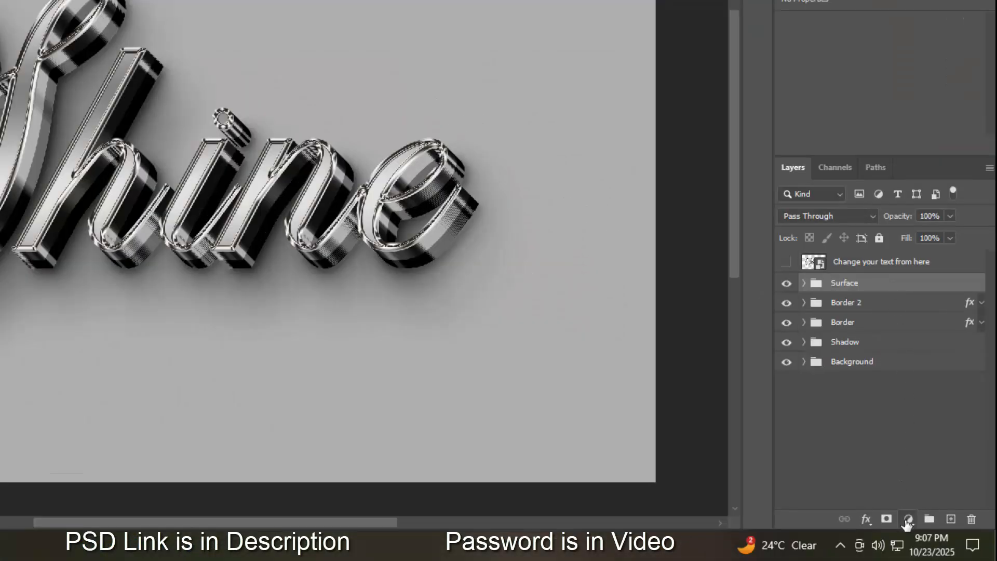
Step: Add a Hue/Saturation adjustment layer above the Surface group, set Cyans to hue -19 and saturation +70, and enable Colorize
{"action": "left_click", "coordinate": [908, 520]}
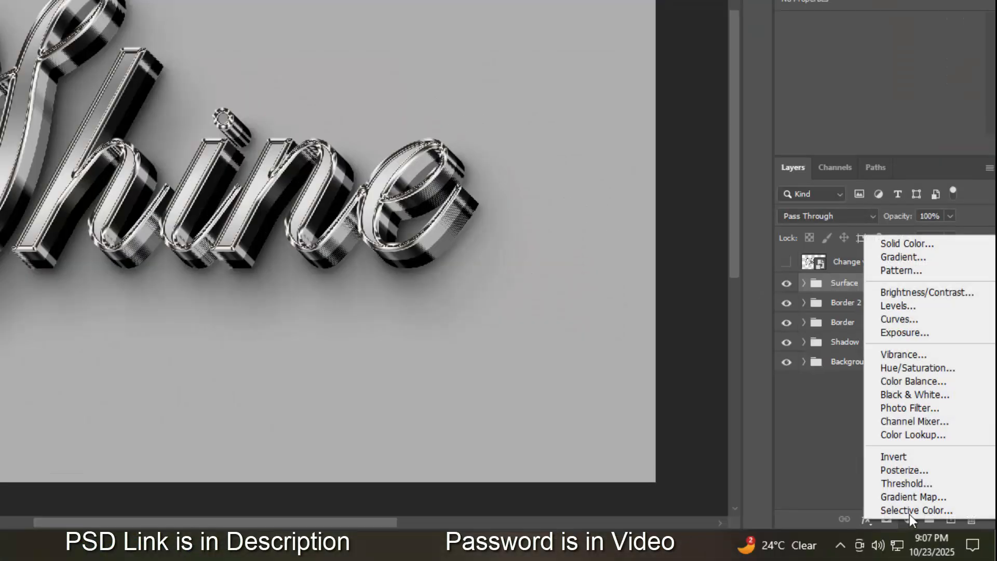
{"action": "left_click", "coordinate": [939, 373]}
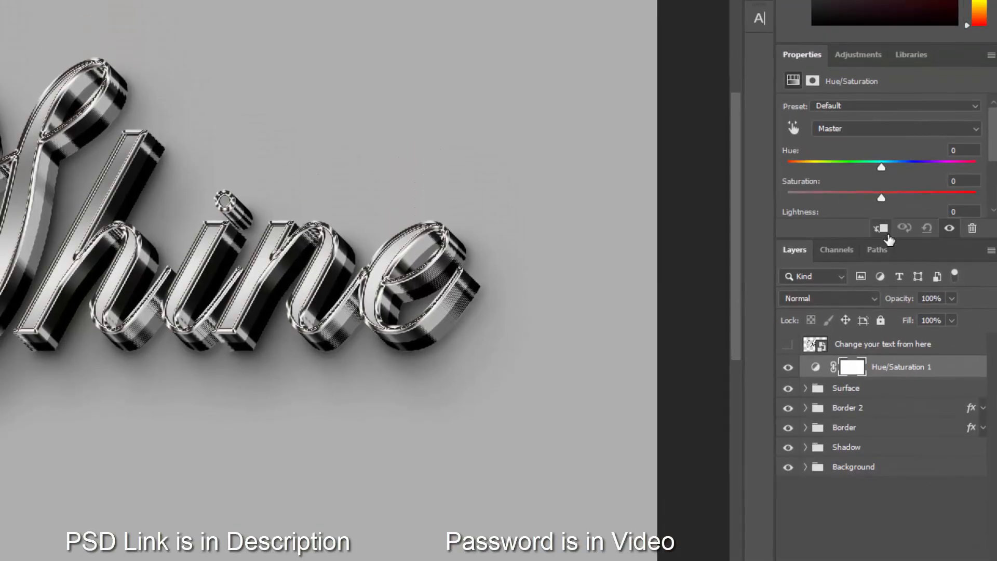
{"action": "left_click_drag", "start_coordinate": [887, 238], "coordinate": [883, 337]}
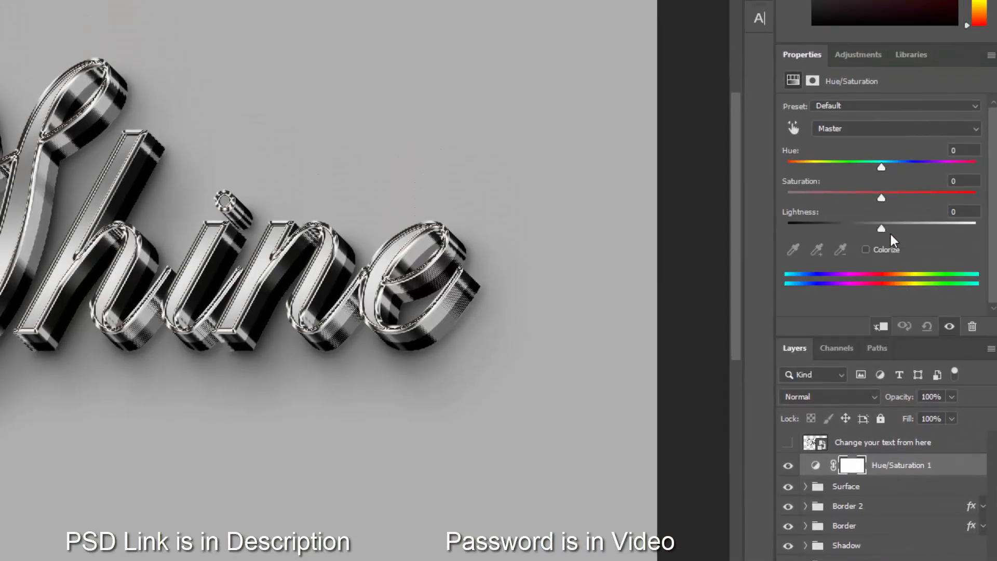
{"action": "left_click_drag", "start_coordinate": [883, 168], "coordinate": [850, 173]}
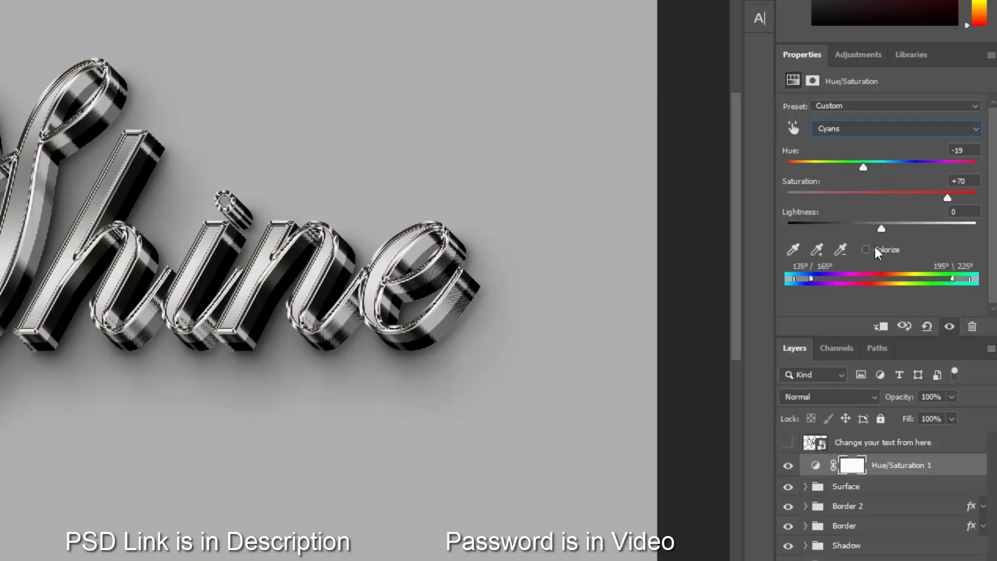
{"action": "left_click", "coordinate": [868, 250]}
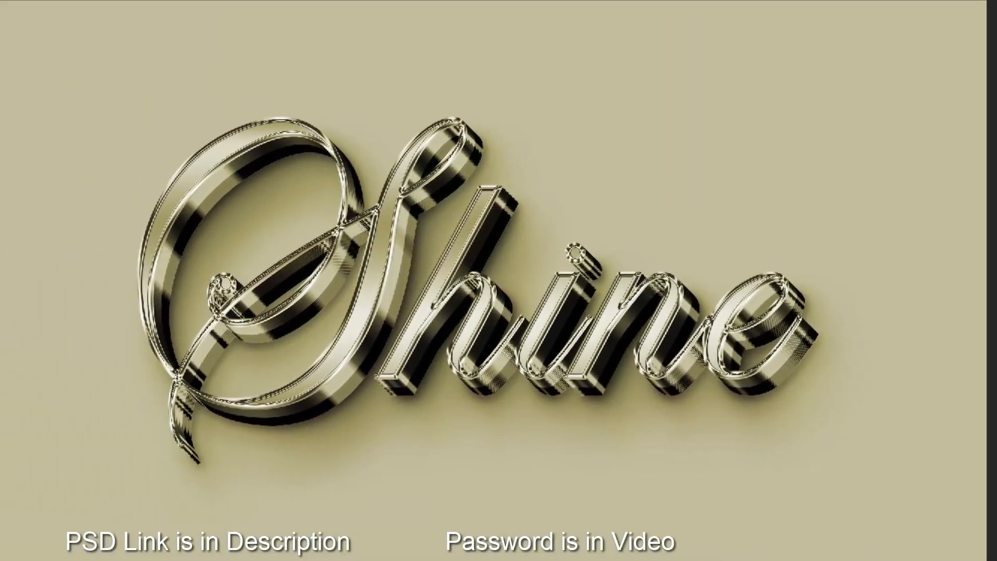